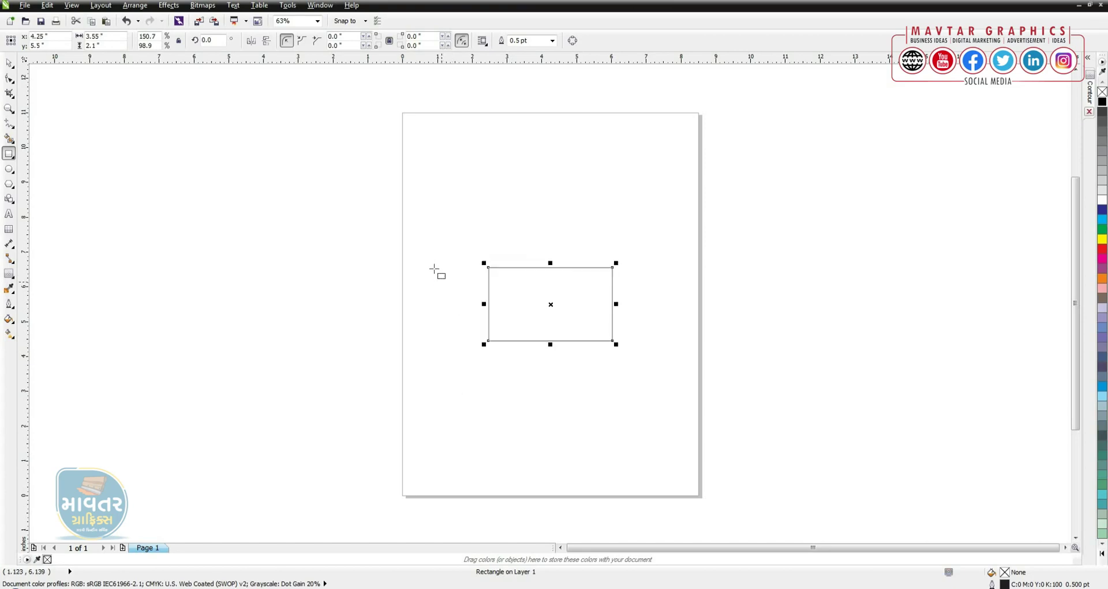
Fill the card rectangle with beige from the palette and remove its outline.
{"action": "key", "text": "shift+F2"}
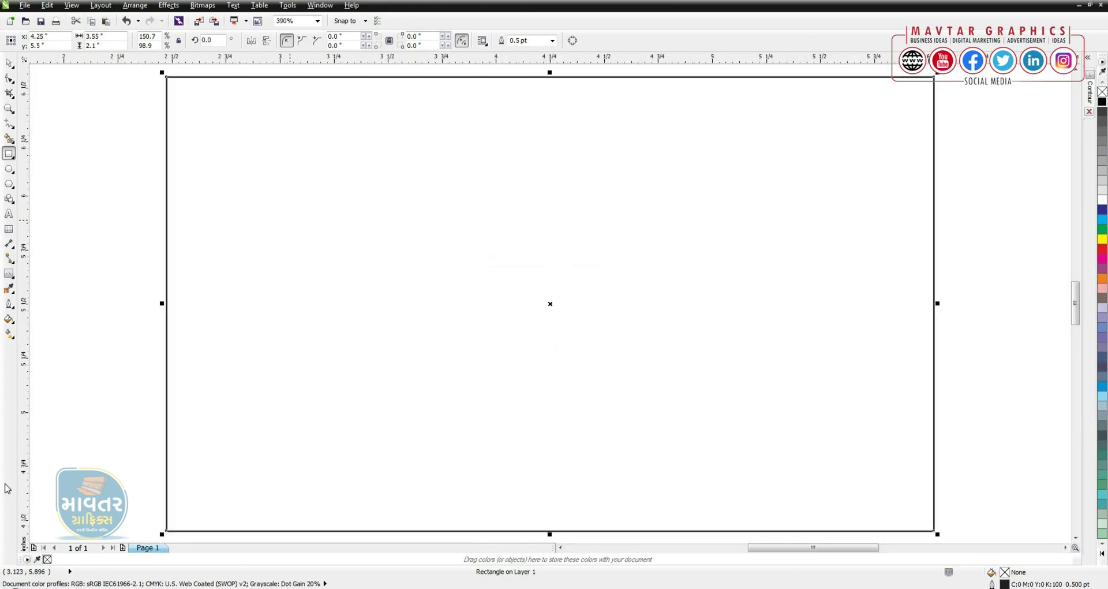
{"action": "key", "text": "space"}
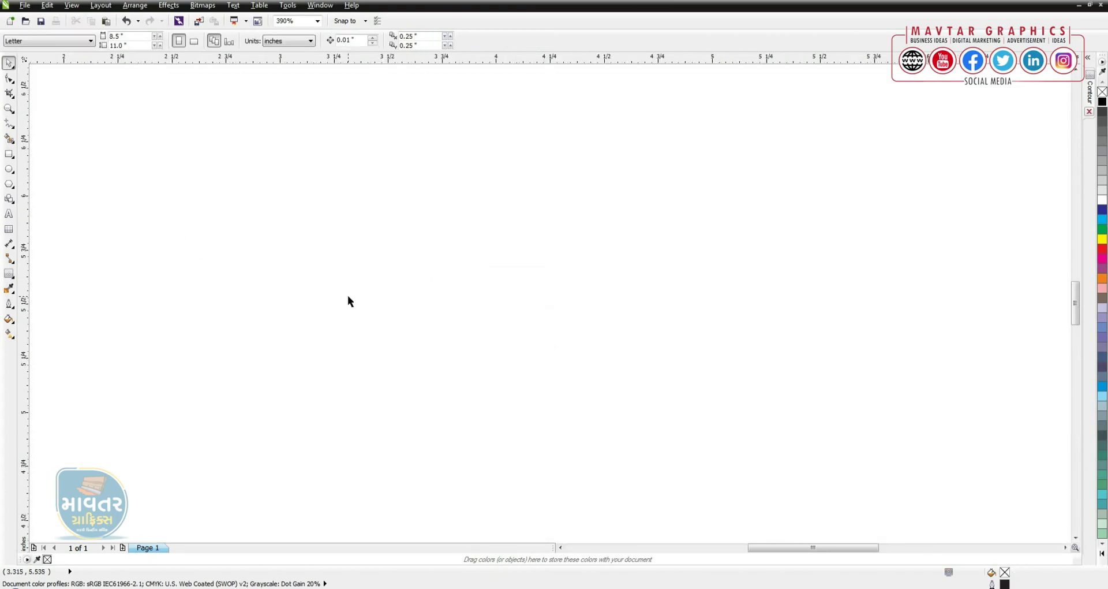
{"action": "key", "text": "shift+F2"}
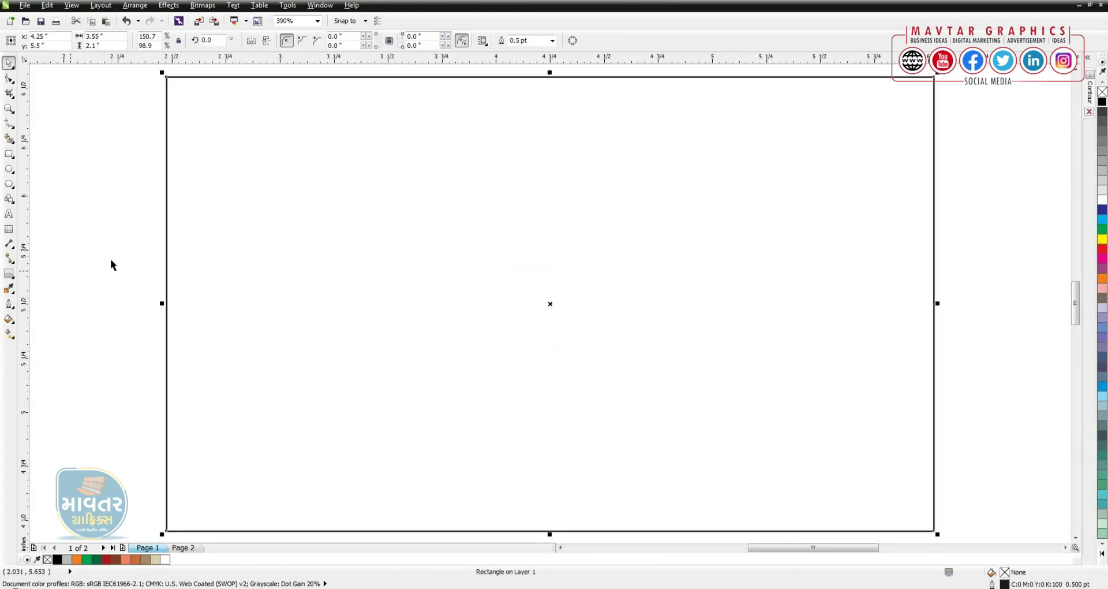
{"action": "left_click", "coordinate": [394, 266]}
{"action": "left_click", "coordinate": [155, 558]}
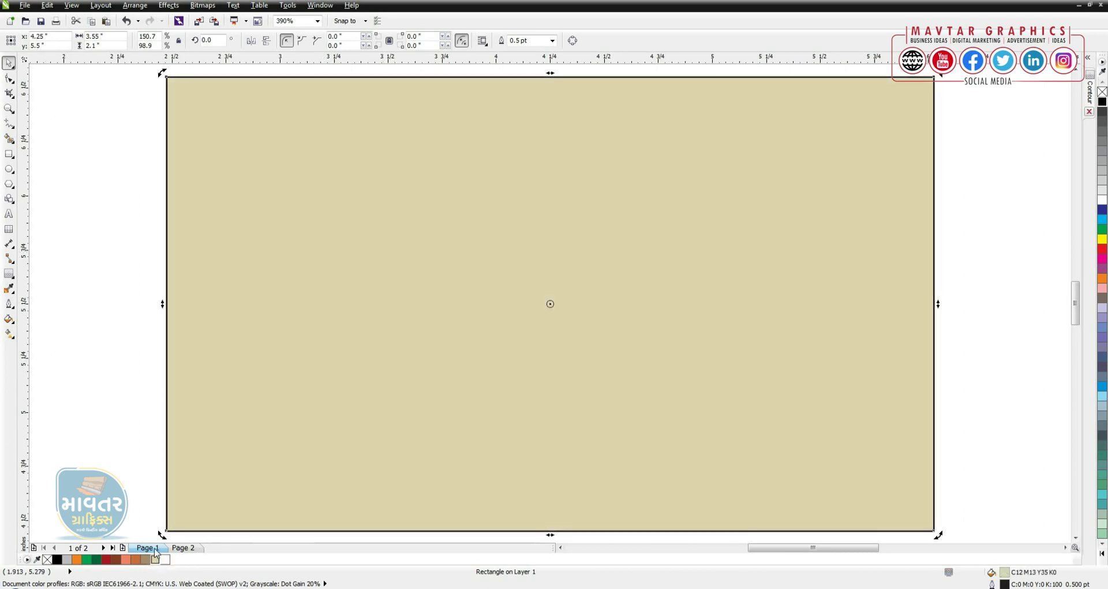
{"action": "right_click", "coordinate": [1102, 92]}
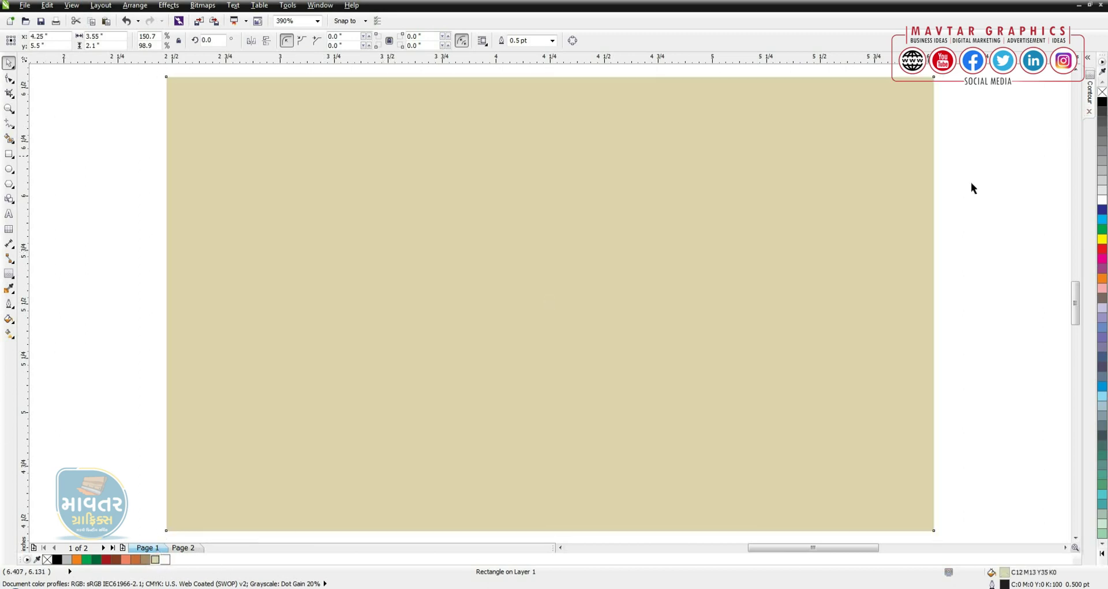
Refine the card fill to pale cream C5 M5 Y25 K0 (#F1E9C6).
{"action": "double_click", "coordinate": [1005, 572]}
{"action": "left_click", "coordinate": [799, 226]}
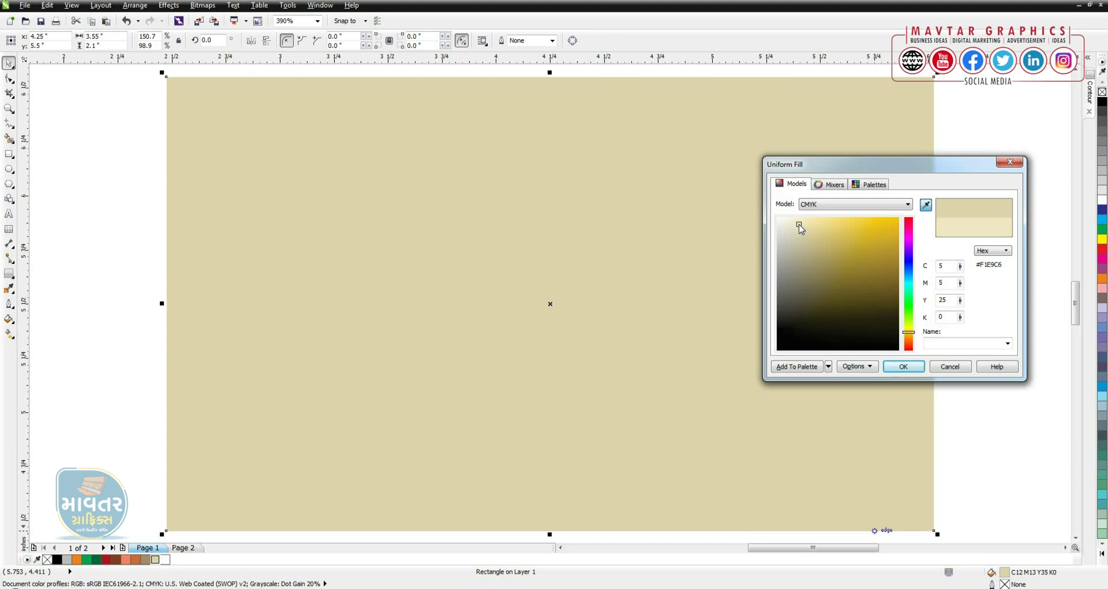
{"action": "left_click", "coordinate": [903, 367]}
{"action": "left_click", "coordinate": [97, 193]}
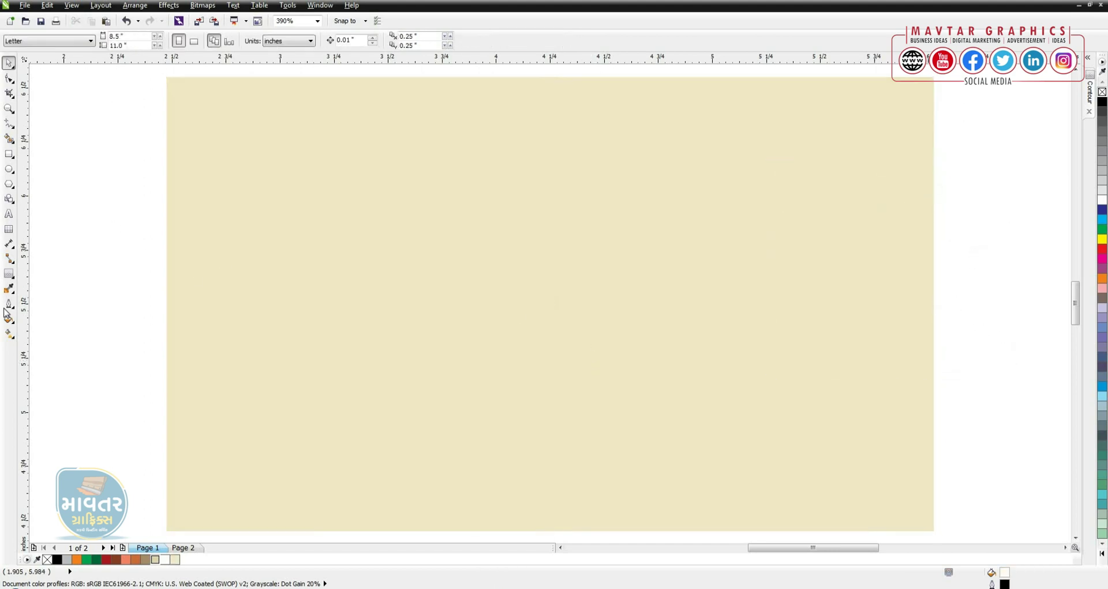
{"action": "left_click", "coordinate": [9, 152]}
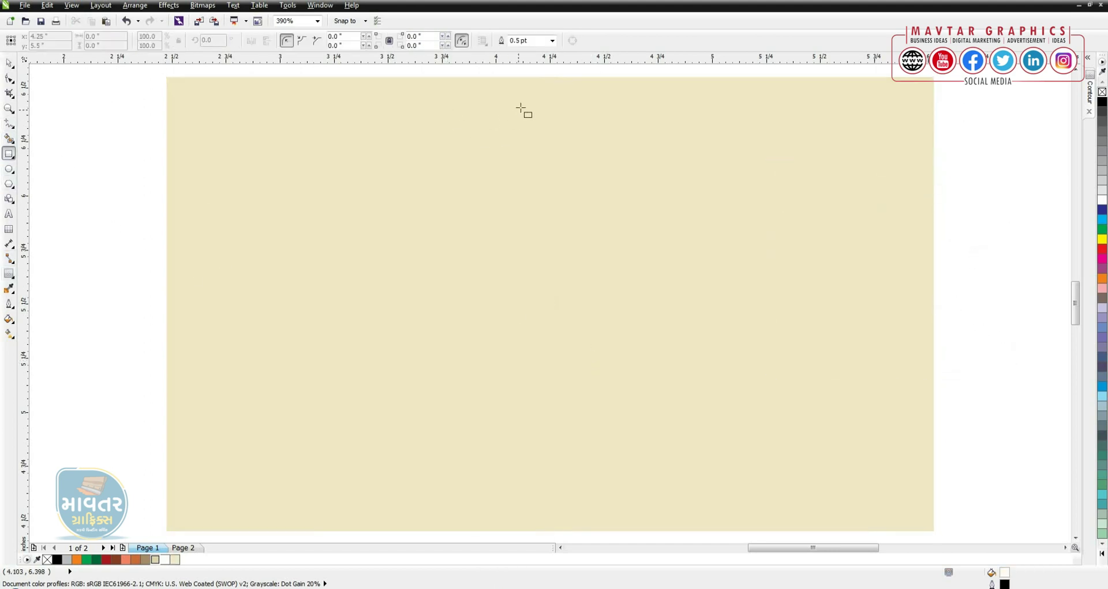
Draw a thin black vertical bar down the card and shift it left.
{"action": "left_click_drag", "start_coordinate": [520, 108], "coordinate": [525, 522]}
{"action": "key", "text": "space"}
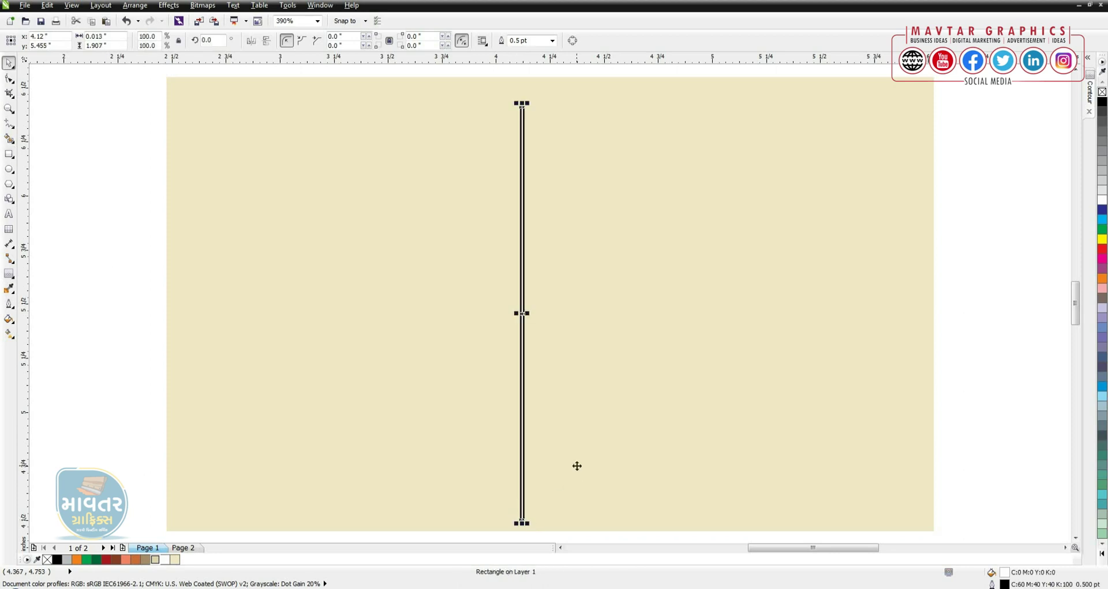
{"action": "key", "text": "Right"}
{"action": "left_click", "coordinate": [1102, 103]}
{"action": "left_click", "coordinate": [298, 288]}
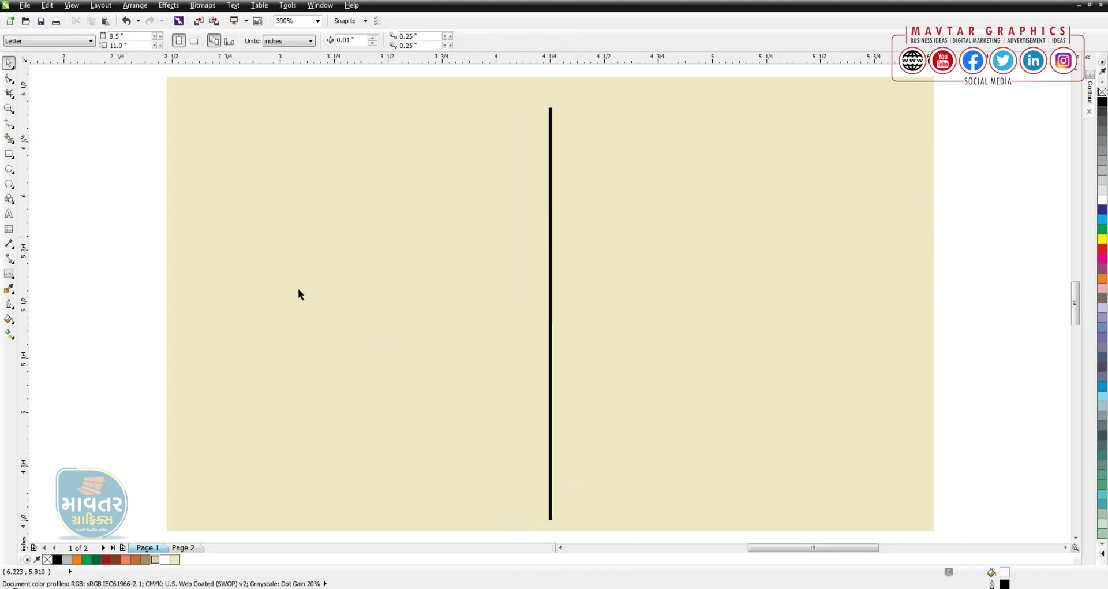
{"action": "left_click", "coordinate": [554, 159]}
{"action": "left_click_drag", "start_coordinate": [551, 160], "coordinate": [461, 187]}
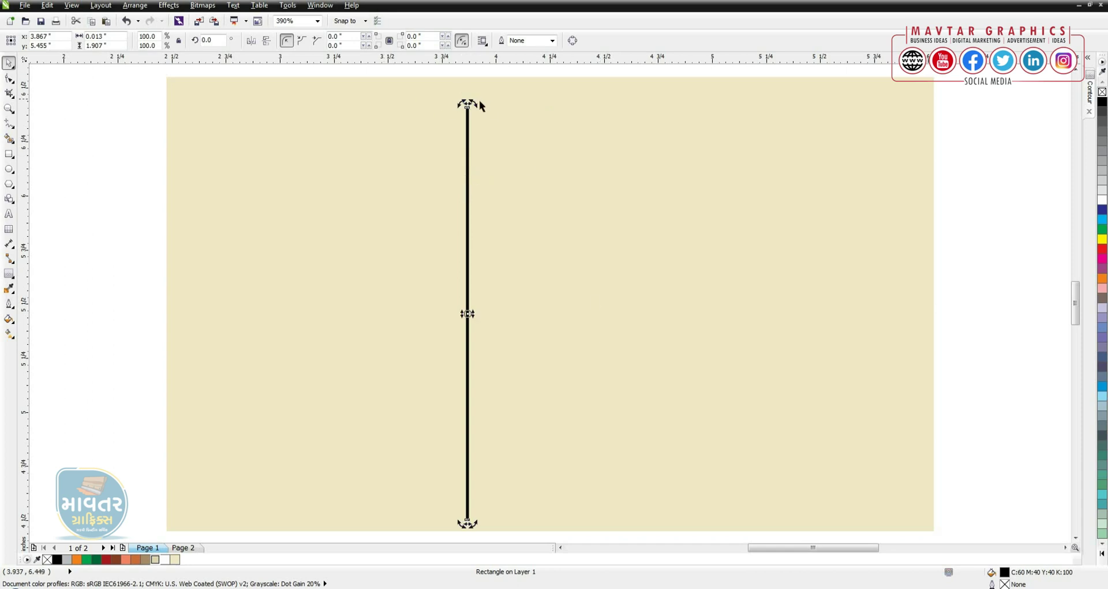
Add an upper horizontal black line from the card's left edge past the vertical line.
{"action": "mouse_move", "coordinate": [480, 106]}
{"action": "left_mouse_down"}
{"action": "mouse_move", "coordinate": [656, 319]}
{"action": "mouse_move", "coordinate": [634, 454]}
{"action": "left_mouse_up"}
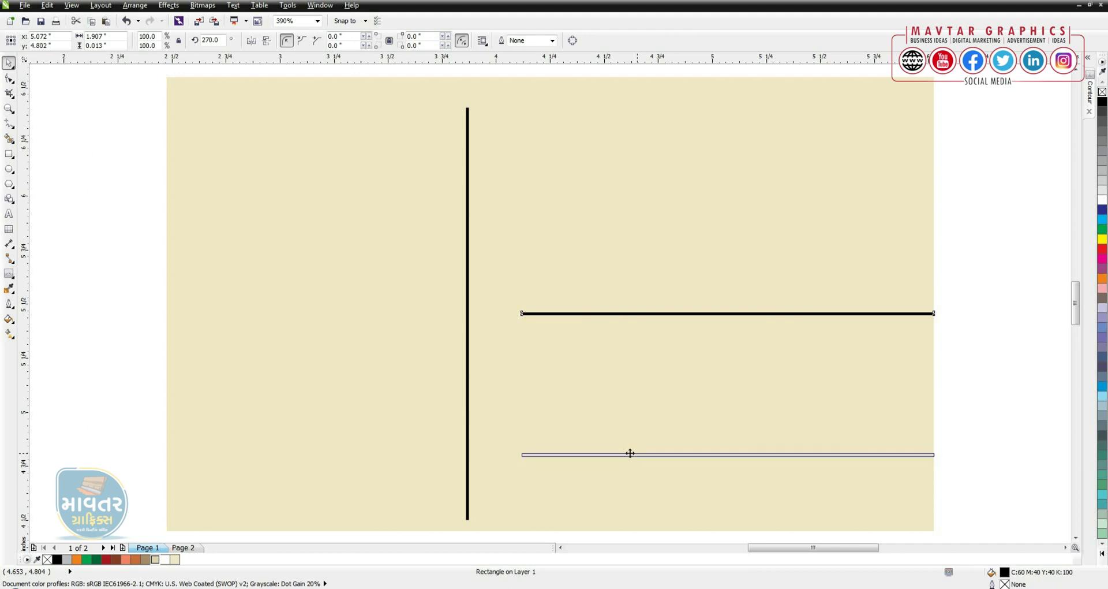
{"action": "mouse_move", "coordinate": [518, 454]}
{"action": "left_mouse_down"}
{"action": "mouse_move", "coordinate": [421, 455]}
{"action": "mouse_move", "coordinate": [521, 458]}
{"action": "mouse_move", "coordinate": [539, 271]}
{"action": "left_mouse_up"}
{"action": "left_click", "coordinate": [468, 440]}
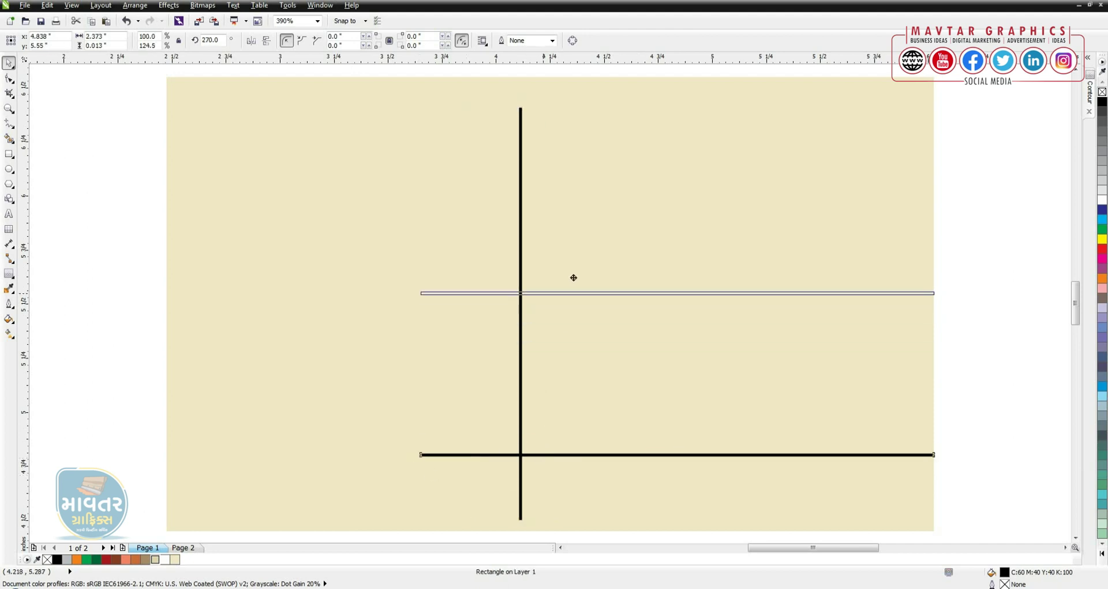
{"action": "left_click", "coordinate": [569, 225], "text": "shift"}
{"action": "key", "text": "l"}
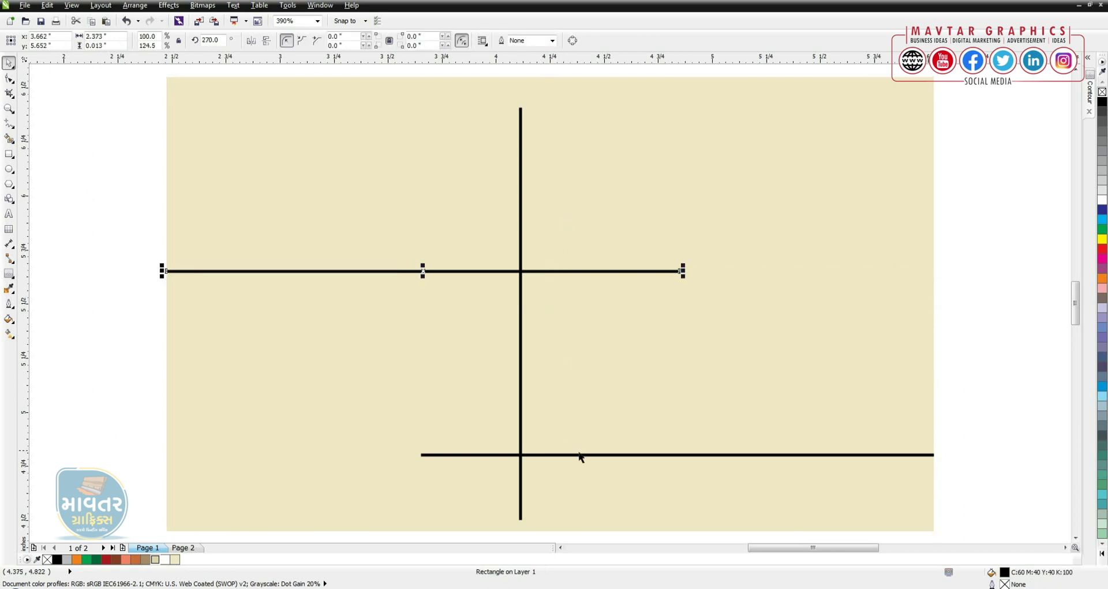
{"action": "mouse_move", "coordinate": [444, 273]}
{"action": "left_mouse_down"}
{"action": "mouse_move", "coordinate": [432, 267]}
{"action": "mouse_move", "coordinate": [435, 283]}
{"action": "left_mouse_up"}
{"action": "left_click", "coordinate": [432, 269]}
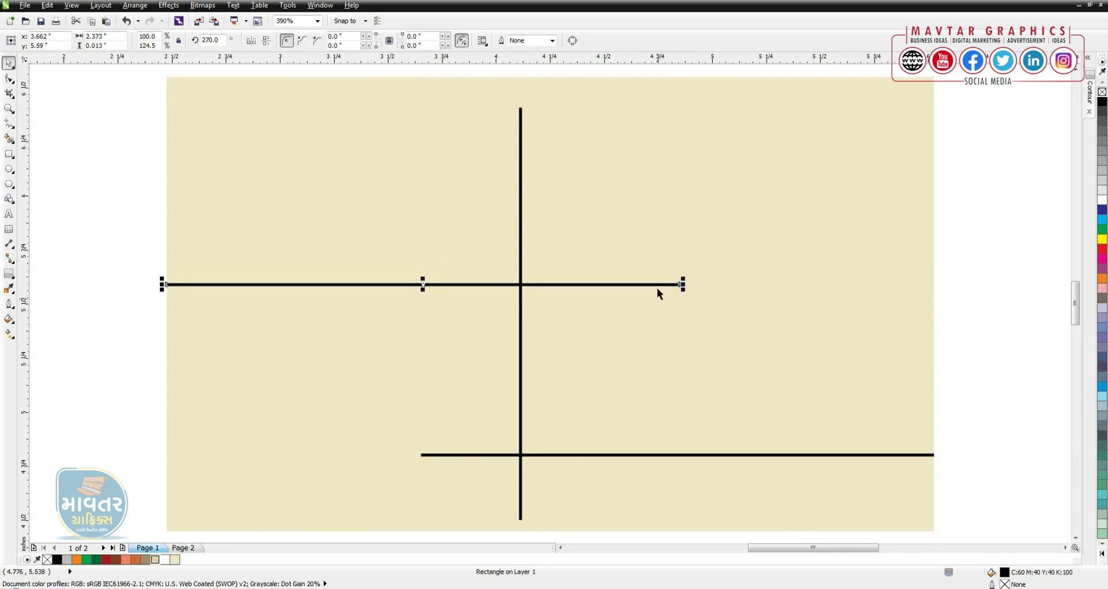
{"action": "left_click_drag", "start_coordinate": [682, 284], "coordinate": [544, 321]}
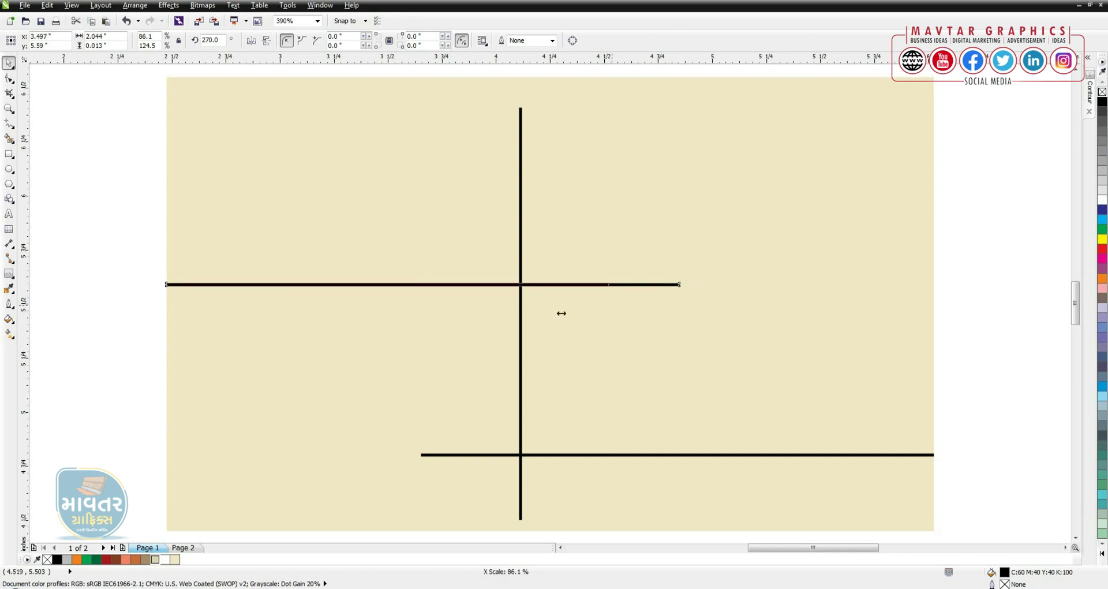
Align the lower horizontal line to the card's right edge and adjust its left start.
{"action": "left_click", "coordinate": [531, 455]}
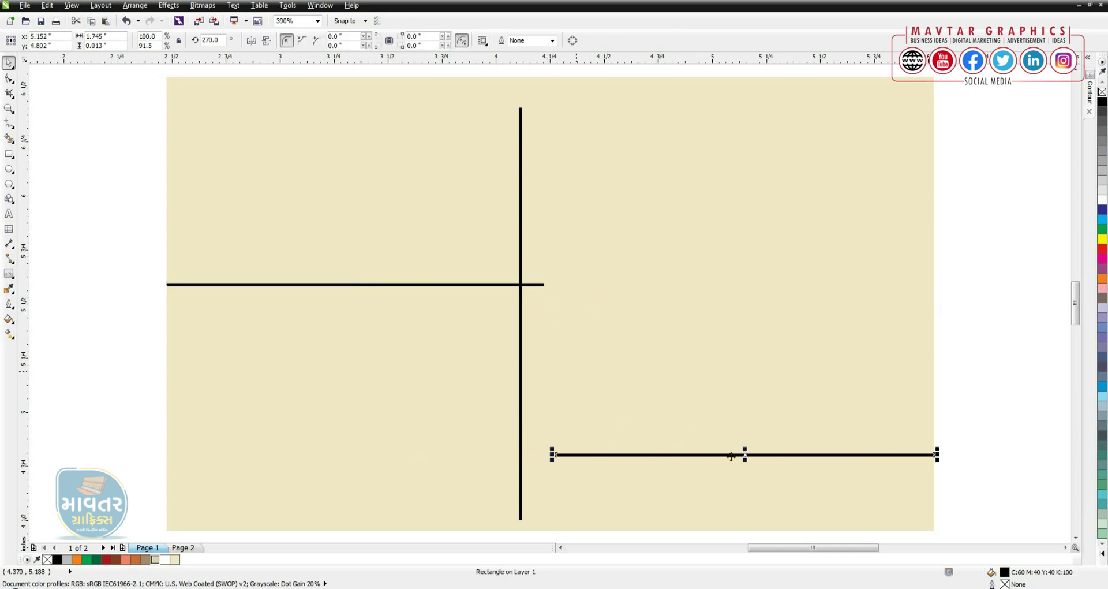
{"action": "left_click", "coordinate": [922, 353]}
{"action": "key", "text": "Escape"}
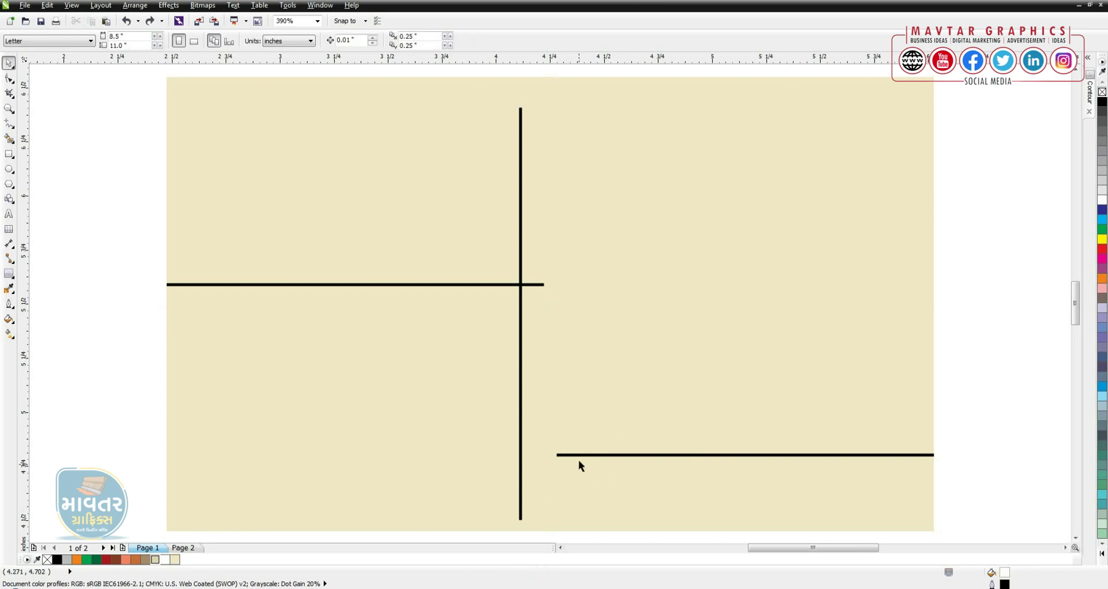
{"action": "left_click", "coordinate": [579, 455]}
{"action": "left_click_drag", "start_coordinate": [557, 455], "coordinate": [508, 456]}
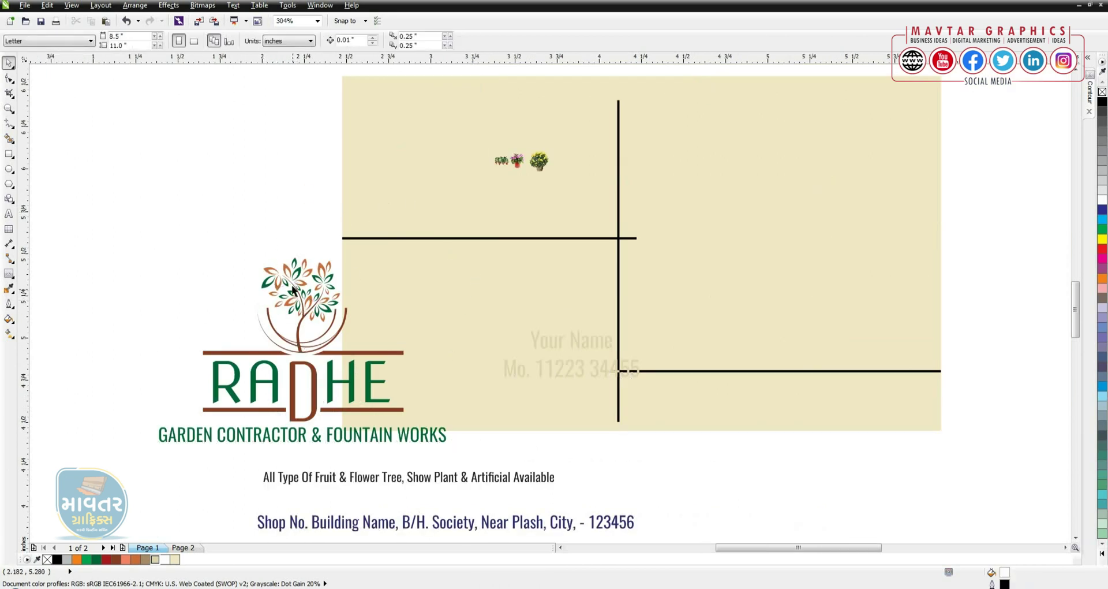
Place a scaled-down RADHE logo top-left and move the flower-pot pictures bottom-left.
{"action": "mouse_move", "coordinate": [294, 292]}
{"action": "left_mouse_down"}
{"action": "mouse_move", "coordinate": [429, 134]}
{"action": "mouse_move", "coordinate": [483, 117]}
{"action": "left_mouse_up"}
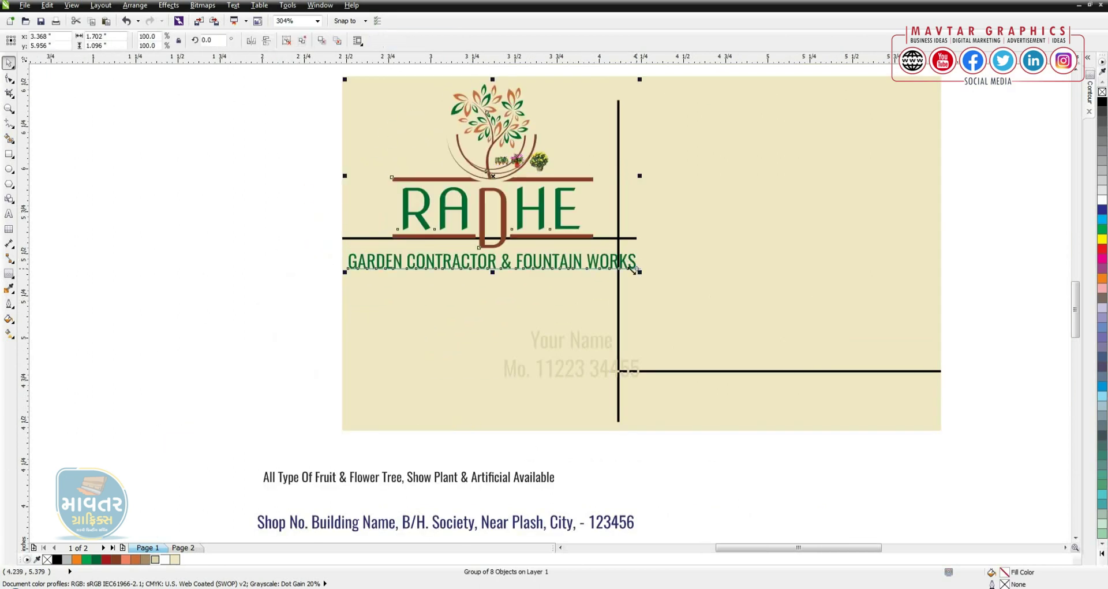
{"action": "left_click_drag", "start_coordinate": [637, 270], "coordinate": [542, 205]}
{"action": "left_click_drag", "start_coordinate": [519, 161], "coordinate": [742, 162]}
{"action": "key", "text": "ctrl+z"}
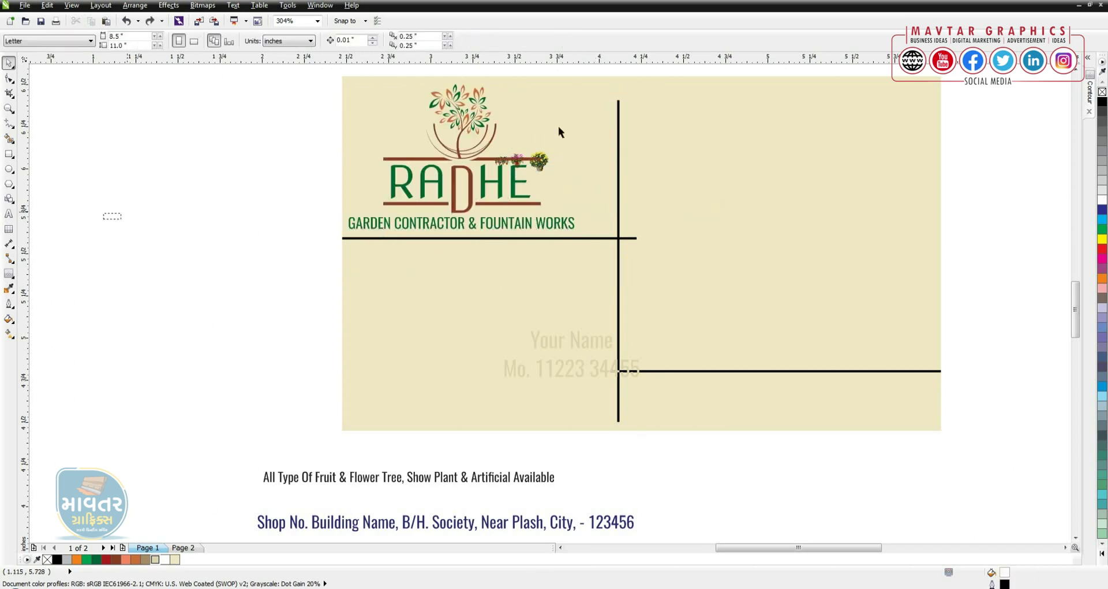
{"action": "left_click", "coordinate": [539, 162]}
{"action": "left_click_drag", "start_coordinate": [548, 152], "coordinate": [426, 390]}
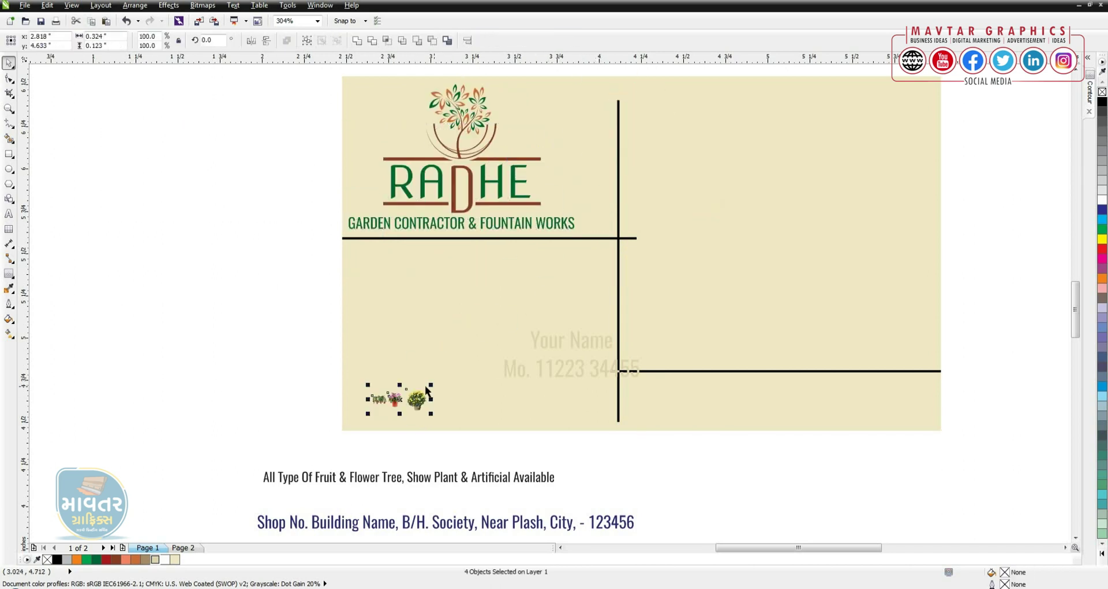
Enlarge the potted-plants picture and bottom-align the plants and flowers with the card.
{"action": "left_click_drag", "start_coordinate": [522, 347], "coordinate": [603, 326]}
{"action": "key", "text": "z"}
{"action": "left_click_drag", "start_coordinate": [292, 267], "coordinate": [574, 448]}
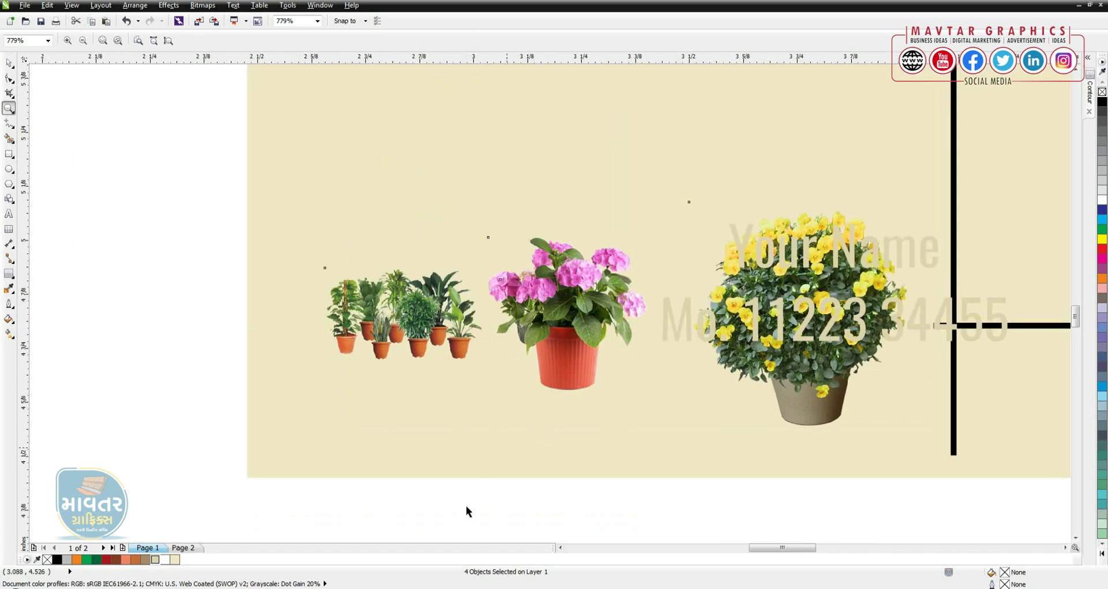
{"action": "left_click", "coordinate": [463, 325]}
{"action": "left_click_drag", "start_coordinate": [323, 362], "coordinate": [180, 443]}
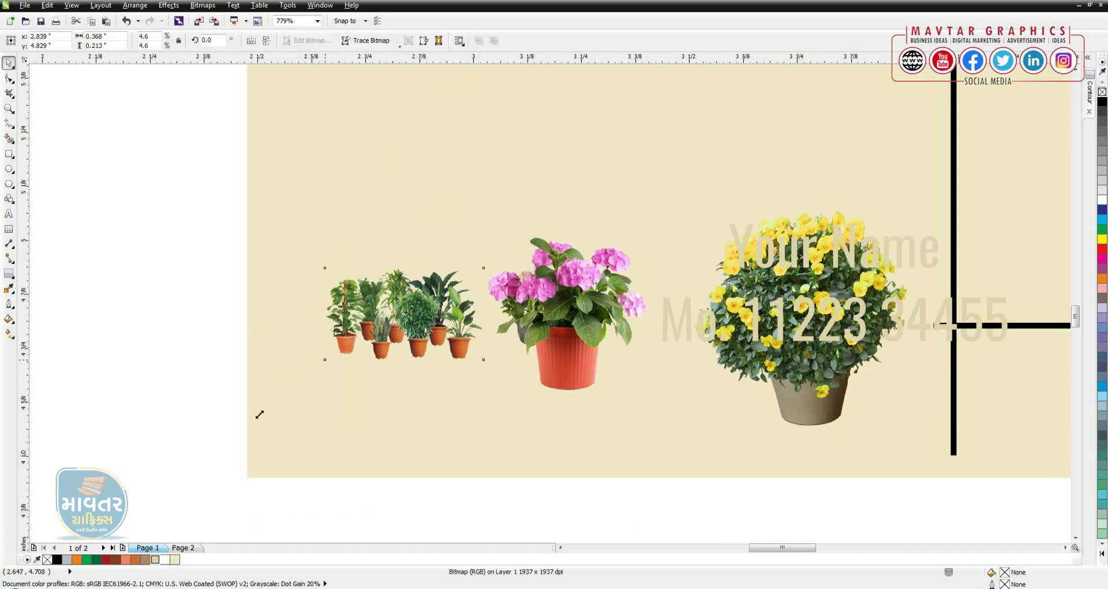
{"action": "left_click", "coordinate": [569, 362], "text": "shift"}
{"action": "left_click", "coordinate": [802, 375], "text": "shift"}
{"action": "left_click", "coordinate": [698, 456], "text": "shift"}
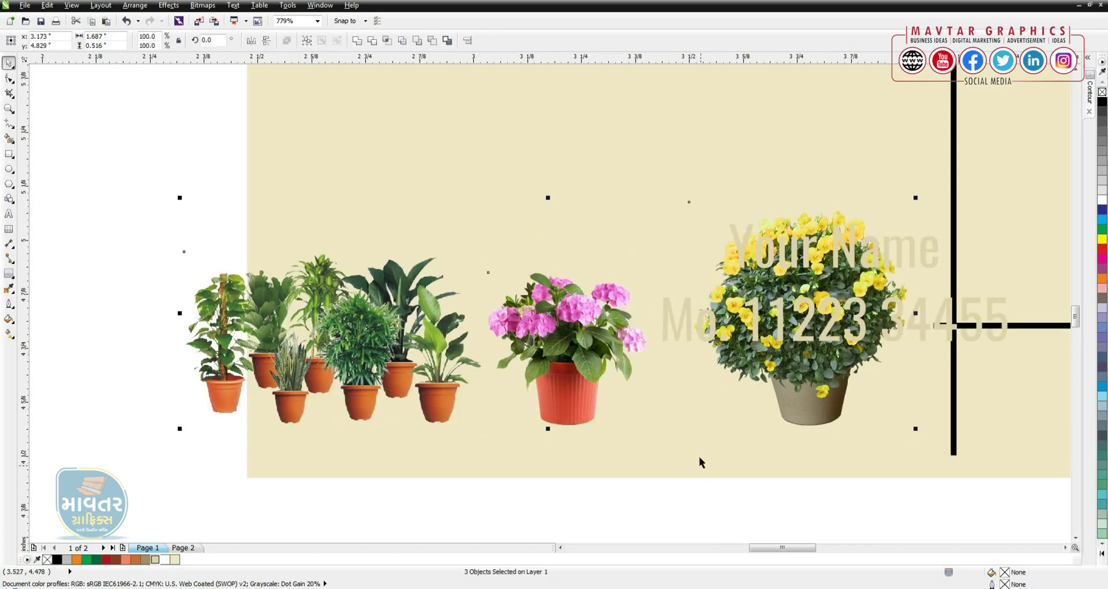
{"action": "key", "text": "b"}
Shrink the yellow flower pot to about 3.7% and pack the three plant pictures together.
{"action": "left_click_drag", "start_coordinate": [571, 395], "coordinate": [660, 394]}
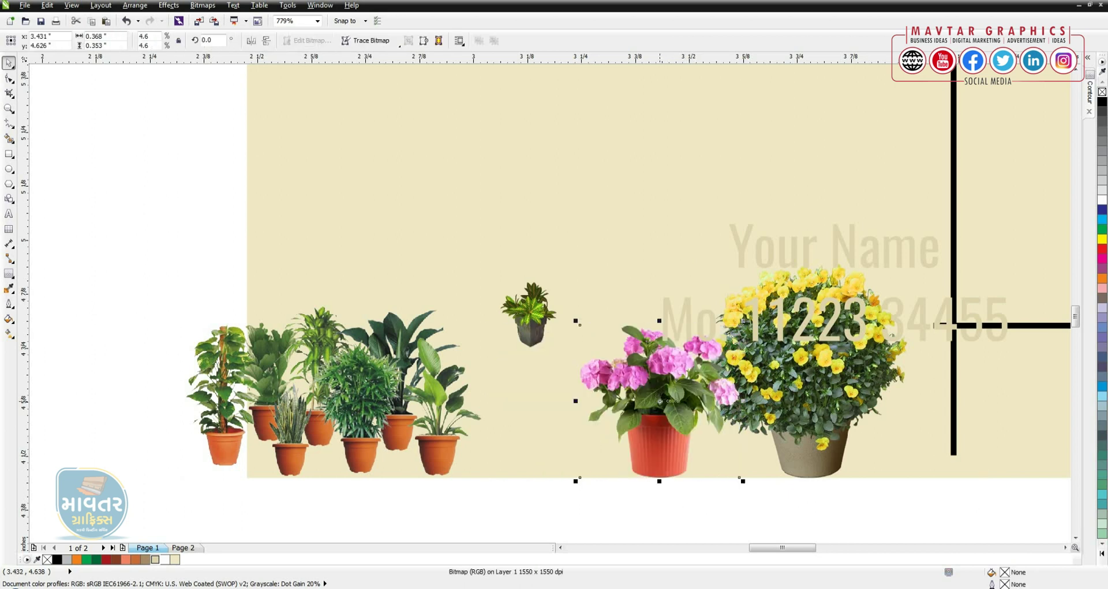
{"action": "scroll", "coordinate": [660, 395], "scroll_direction": "down", "scroll_amount": 2}
{"action": "left_click_drag", "start_coordinate": [527, 350], "coordinate": [591, 350]}
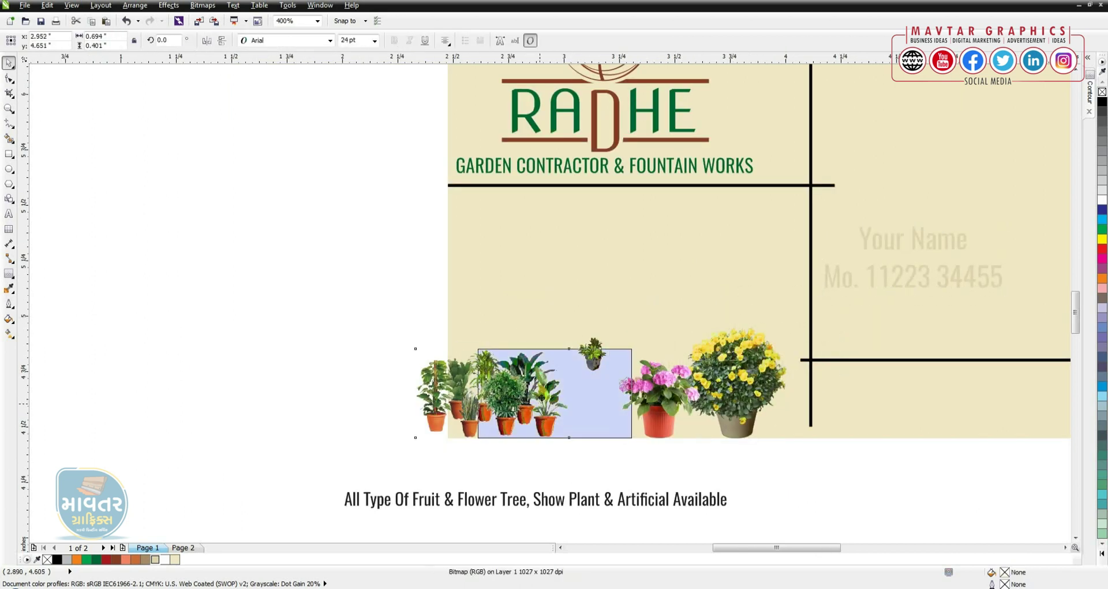
{"action": "key", "text": "Escape"}
{"action": "key", "text": "F2"}
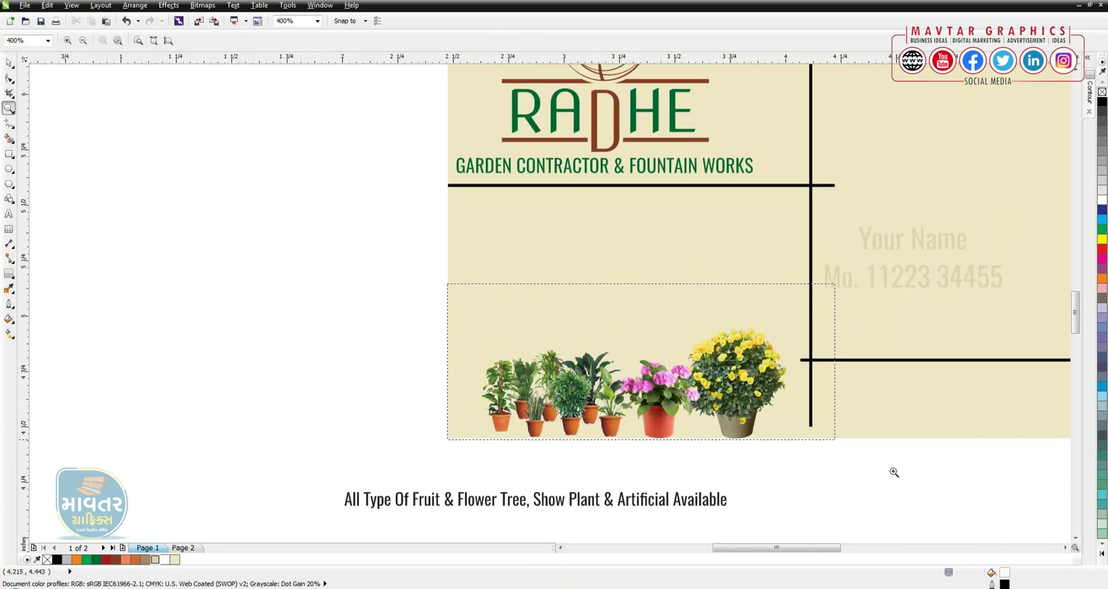
{"action": "left_click_drag", "start_coordinate": [446, 282], "coordinate": [893, 470]}
{"action": "left_click", "coordinate": [449, 263]}
{"action": "left_click", "coordinate": [424, 261]}
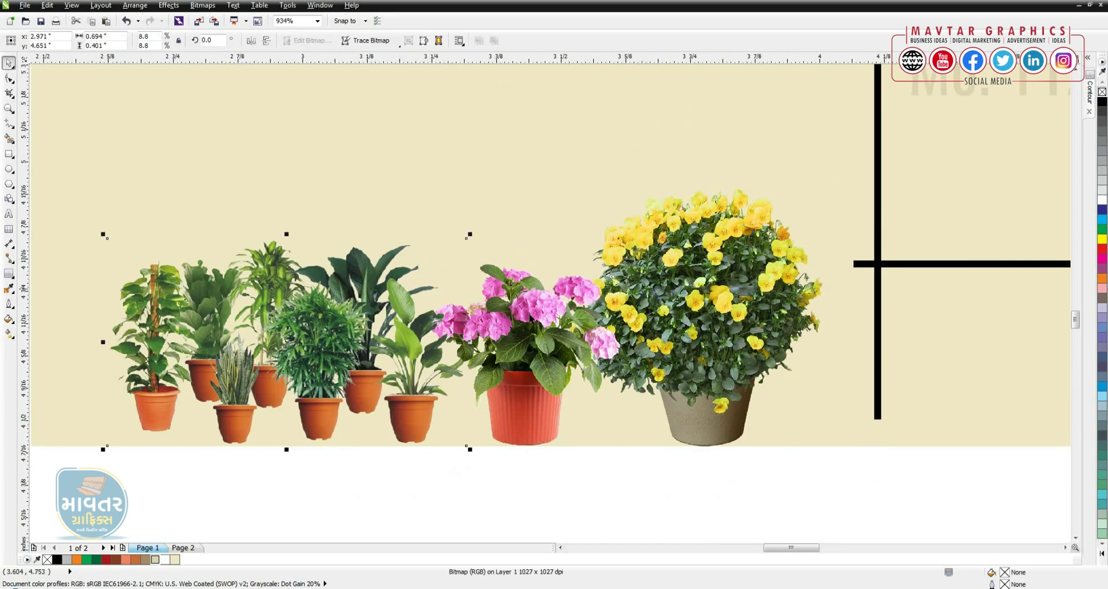
{"action": "left_click", "coordinate": [797, 193]}
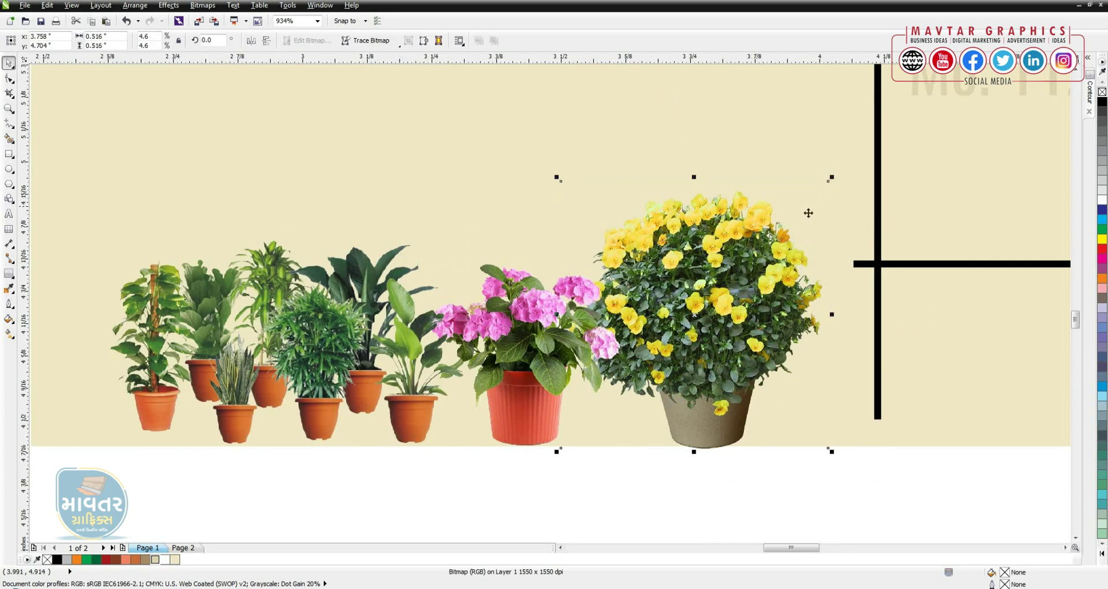
{"action": "left_click_drag", "start_coordinate": [831, 178], "coordinate": [776, 238]}
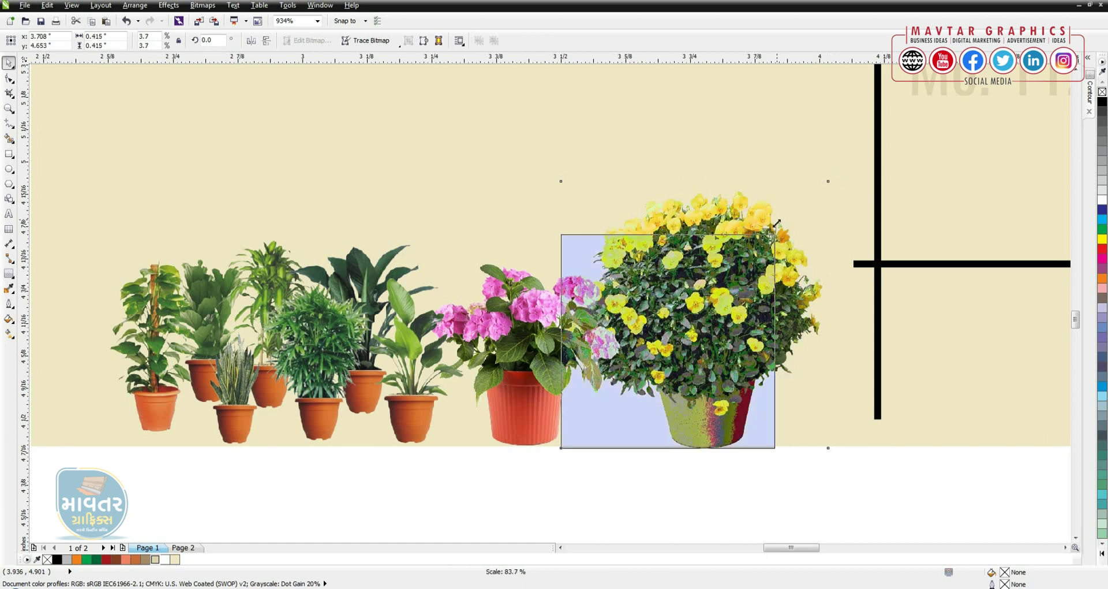
{"action": "left_click_drag", "start_coordinate": [664, 347], "coordinate": [672, 346]}
{"action": "left_click_drag", "start_coordinate": [524, 376], "coordinate": [514, 376]}
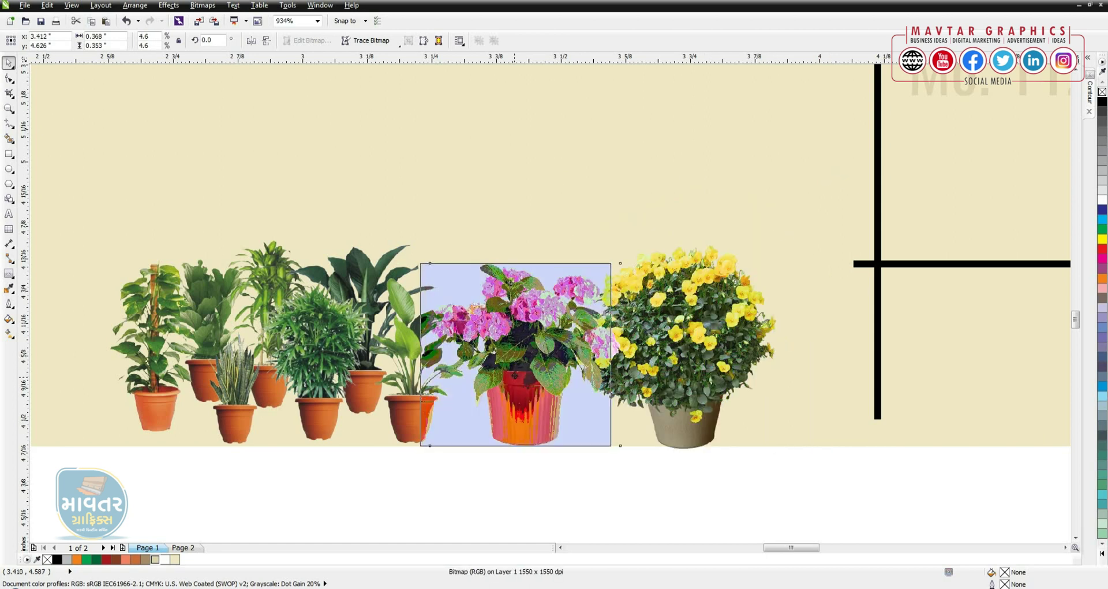
{"action": "left_click_drag", "start_coordinate": [684, 375], "coordinate": [663, 375]}
Group the three plant pictures, left-align the group, and enlarge it to about 113%.
{"action": "key", "text": "ctrl+a"}
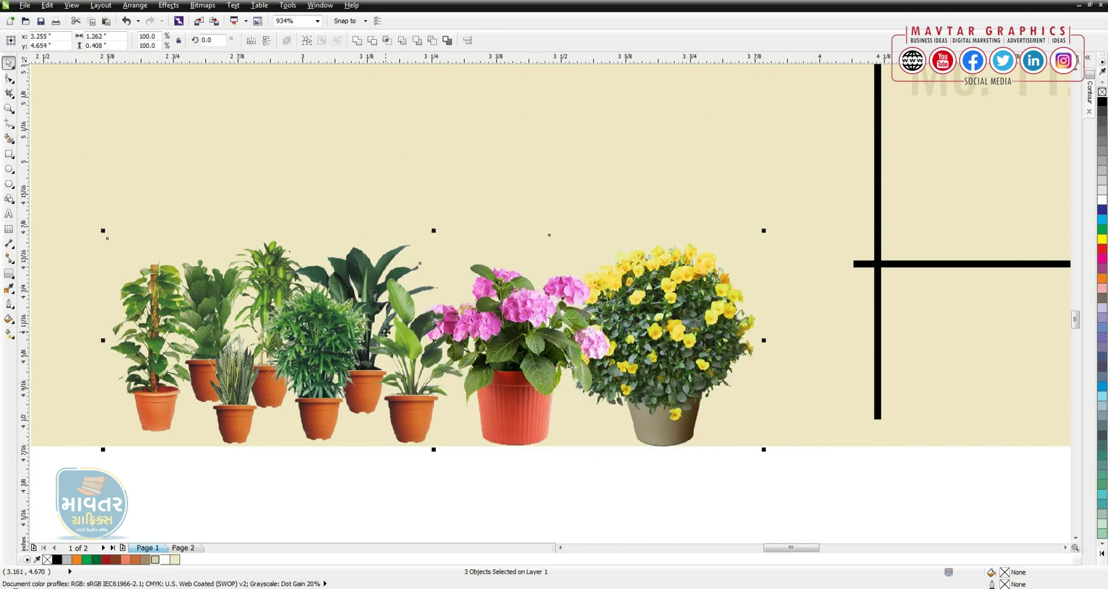
{"action": "key", "text": "ctrl+g"}
{"action": "key", "text": "F4"}
{"action": "key", "text": "l"}
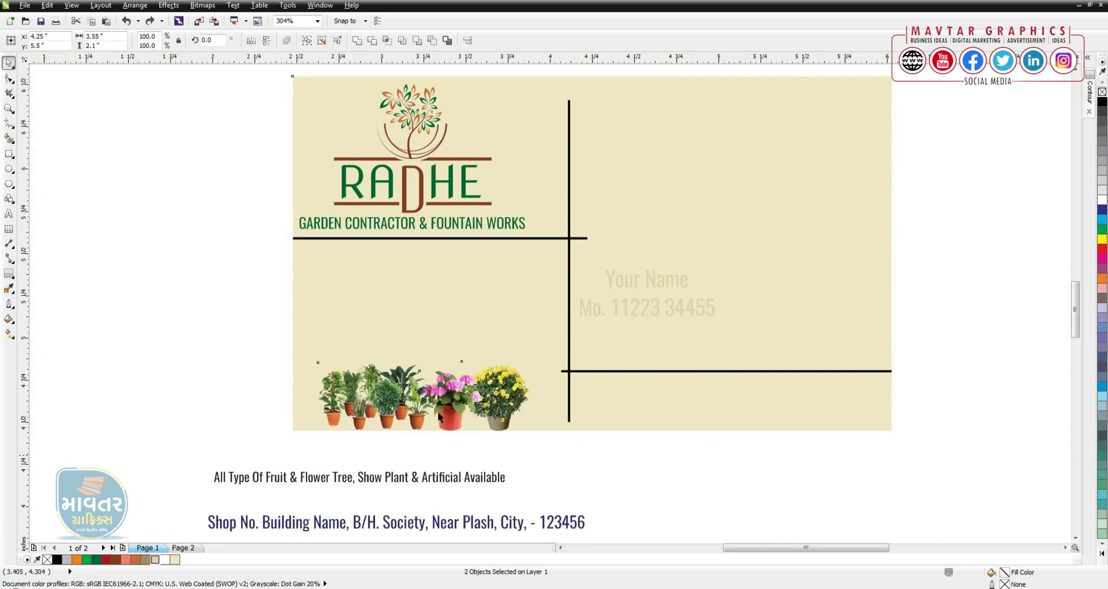
{"action": "left_click_drag", "start_coordinate": [514, 357], "coordinate": [541, 348]}
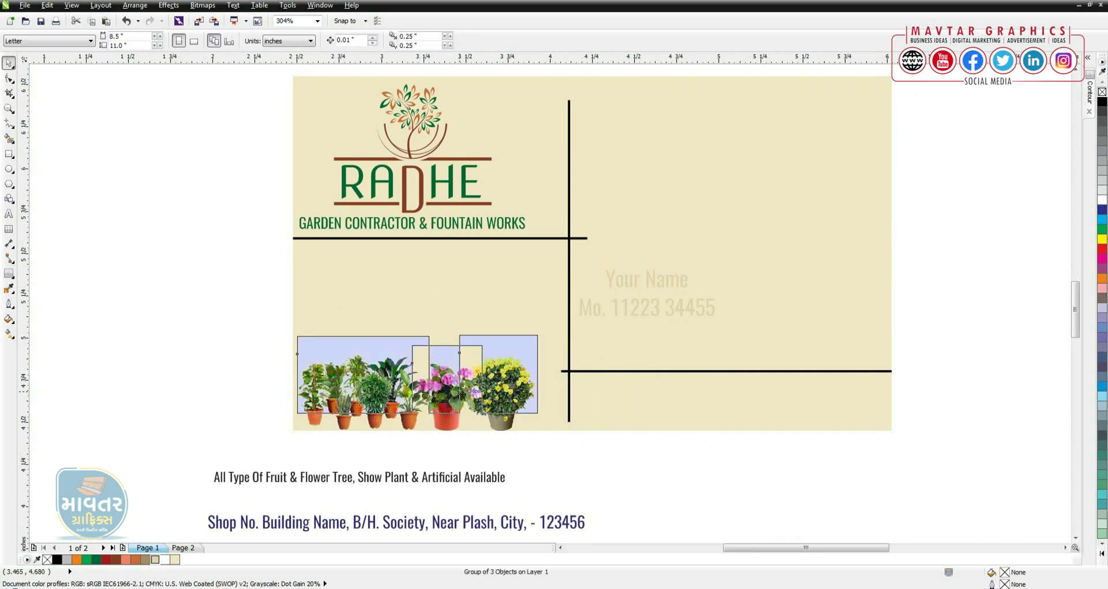
{"action": "left_click_drag", "start_coordinate": [455, 427], "coordinate": [465, 417]}
{"action": "left_click", "coordinate": [425, 451]}
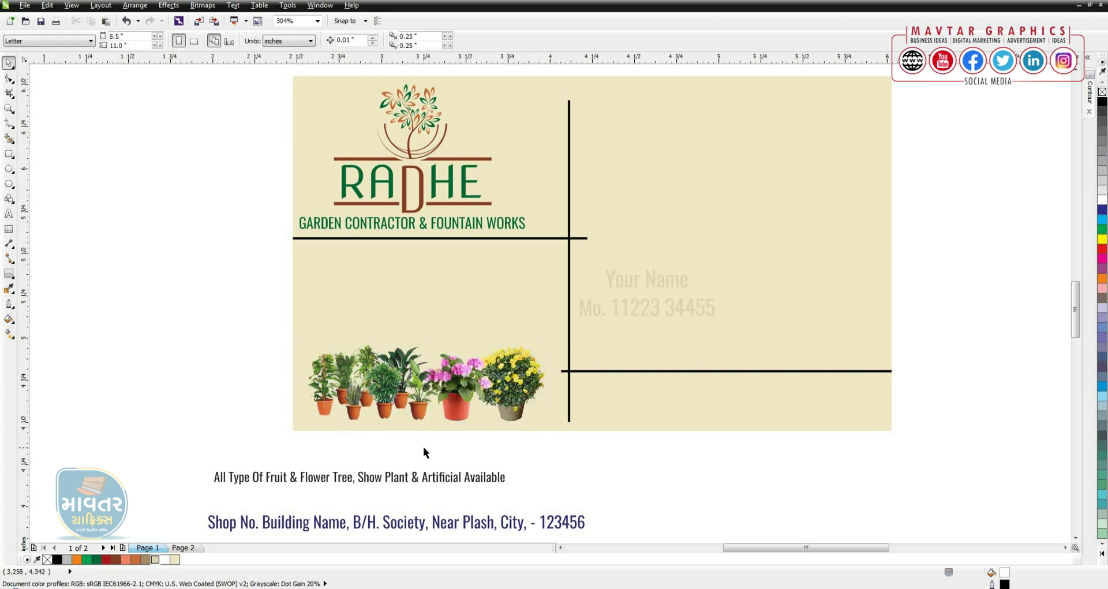
Lower the logo's underline, move and enlarge the RADHE logo, and shorten the vertical divider's top.
{"action": "left_click", "coordinate": [488, 239]}
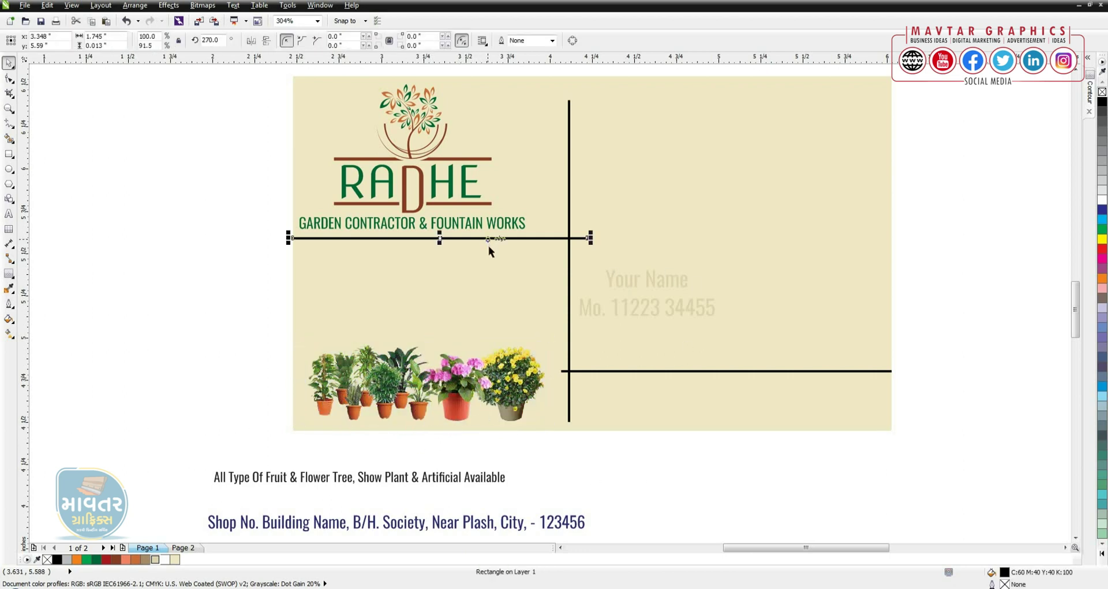
{"action": "left_click_drag", "start_coordinate": [447, 251], "coordinate": [447, 270]}
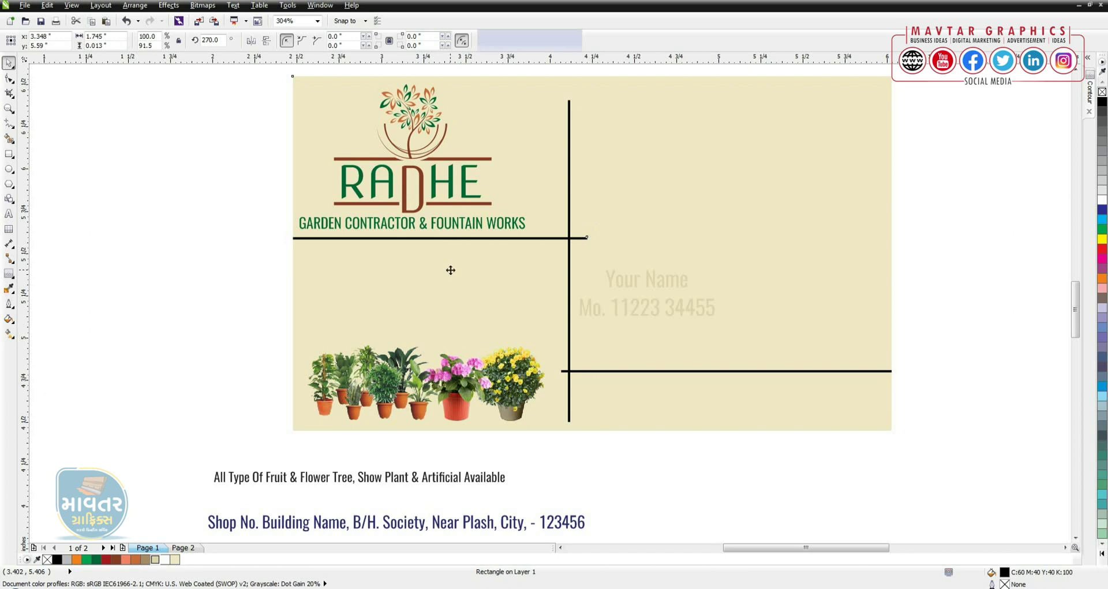
{"action": "left_click", "coordinate": [227, 247]}
{"action": "left_click_drag", "start_coordinate": [425, 188], "coordinate": [442, 201]}
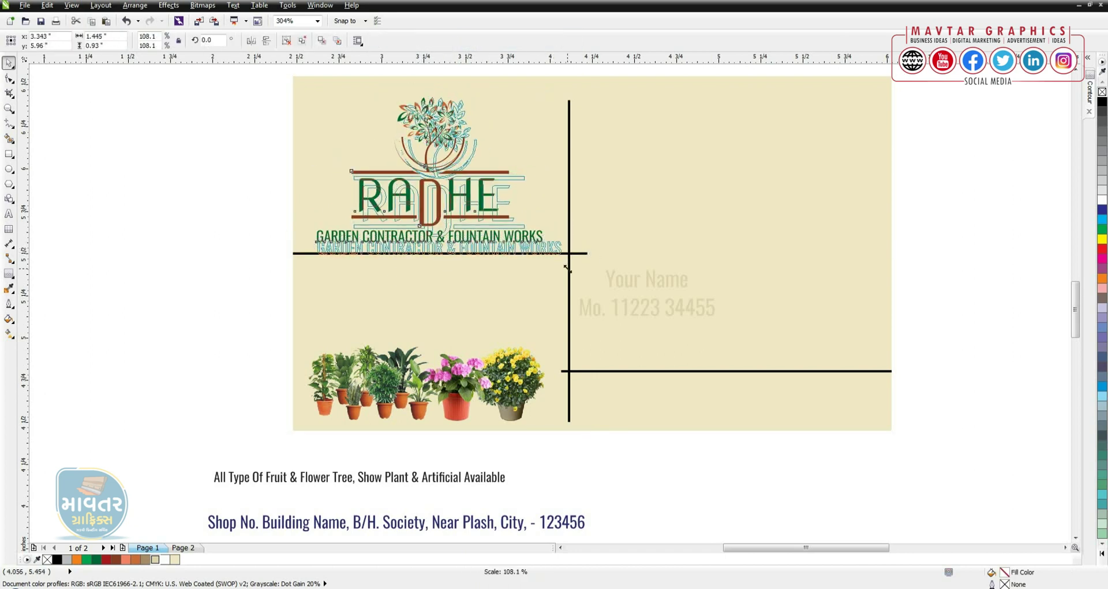
{"action": "mouse_move", "coordinate": [552, 254]}
{"action": "left_mouse_down"}
{"action": "mouse_move", "coordinate": [582, 263]}
{"action": "mouse_move", "coordinate": [577, 235]}
{"action": "left_mouse_up"}
{"action": "left_click", "coordinate": [582, 253]}
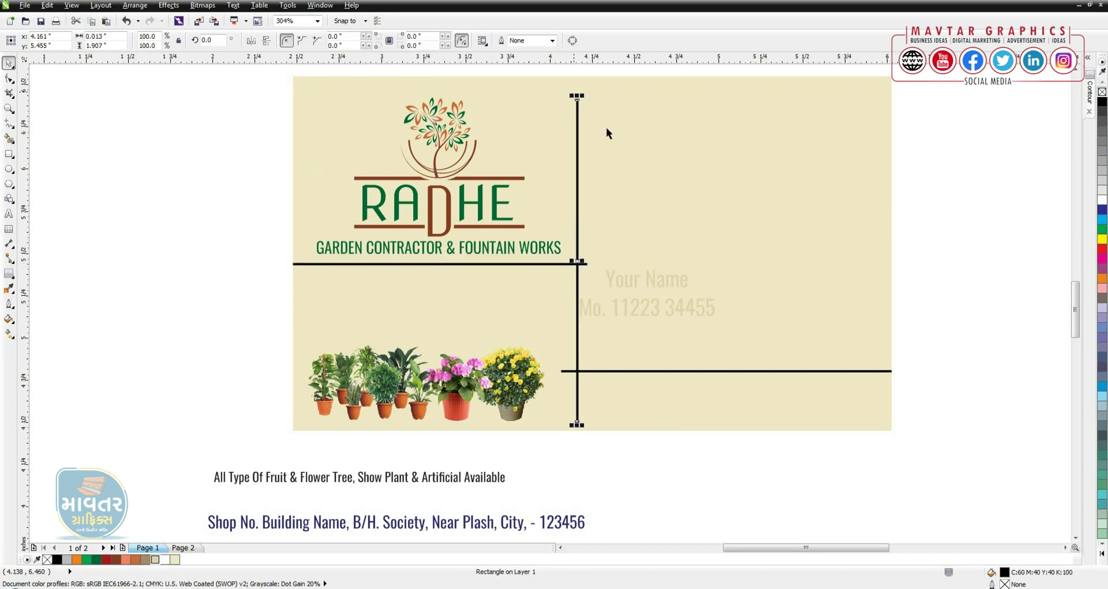
{"action": "mouse_move", "coordinate": [577, 96]}
{"action": "left_mouse_down"}
{"action": "mouse_move", "coordinate": [604, 267]}
{"action": "mouse_move", "coordinate": [822, 130]}
{"action": "left_mouse_up"}
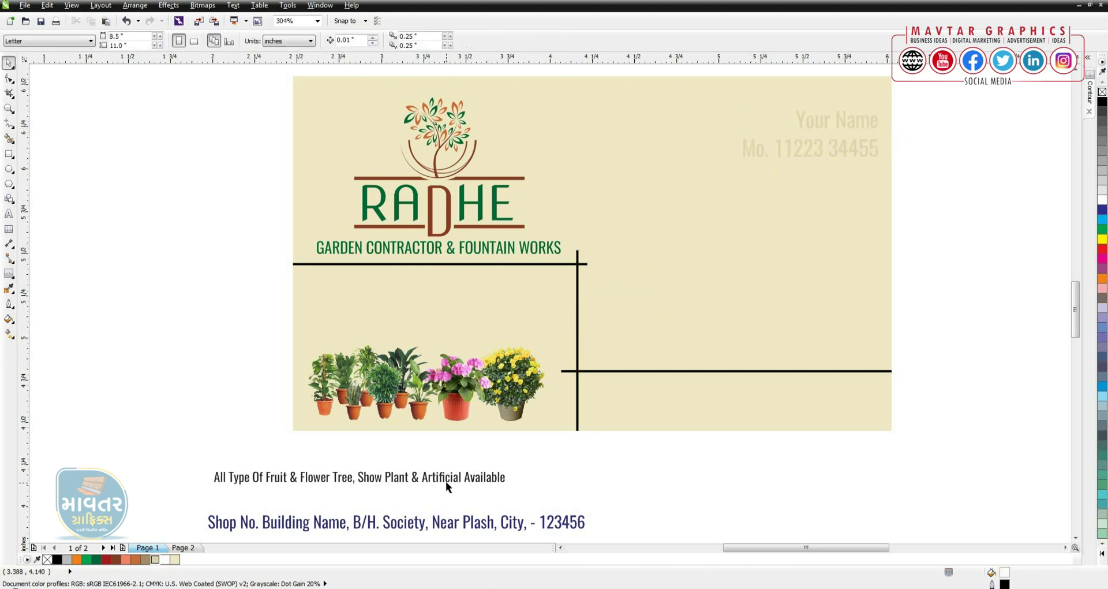
Move the slogan onto the card, break it after 'Tree,', and set it to 7 pt.
{"action": "mouse_move", "coordinate": [445, 480]}
{"action": "left_mouse_down"}
{"action": "mouse_move", "coordinate": [563, 439]}
{"action": "mouse_move", "coordinate": [839, 288]}
{"action": "left_mouse_up"}
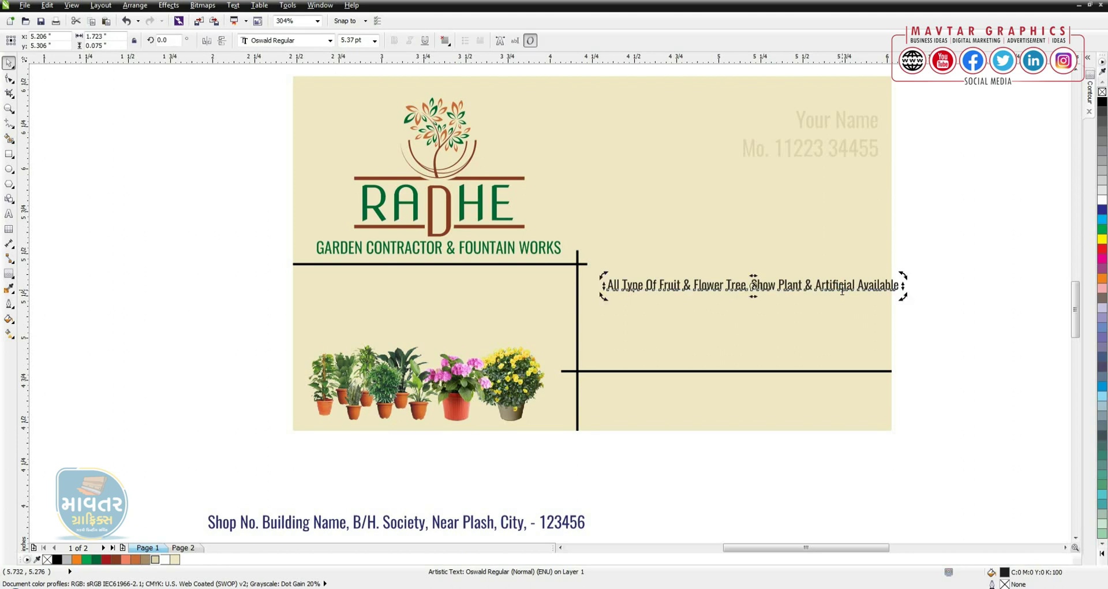
{"action": "key", "text": "F8"}
{"action": "left_click", "coordinate": [746, 276]}
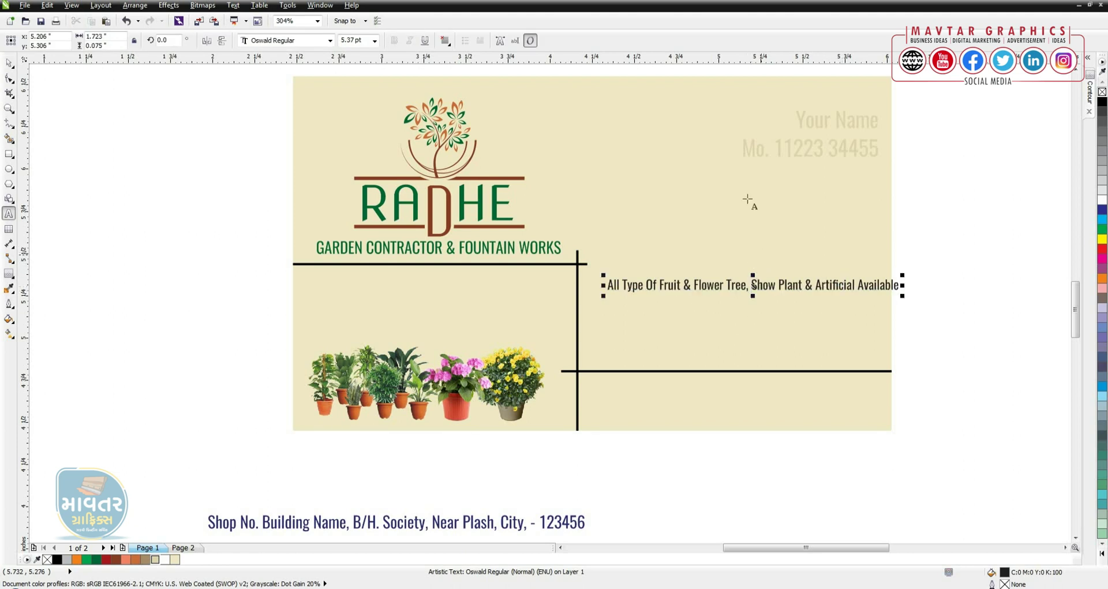
{"action": "key", "text": "Return"}
{"action": "key", "text": "Escape"}
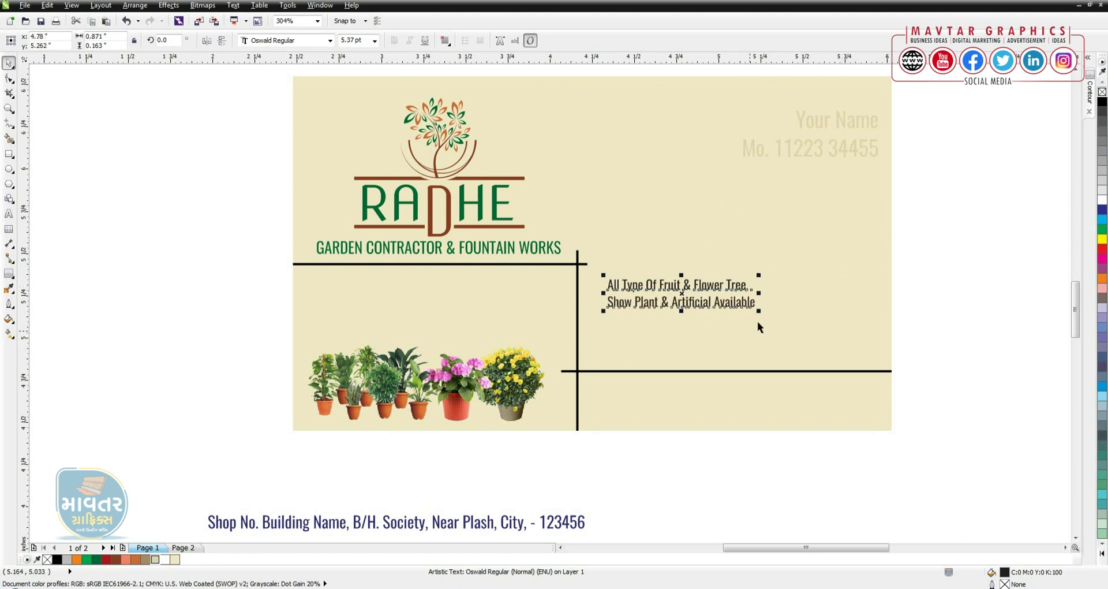
{"action": "left_click", "coordinate": [719, 287]}
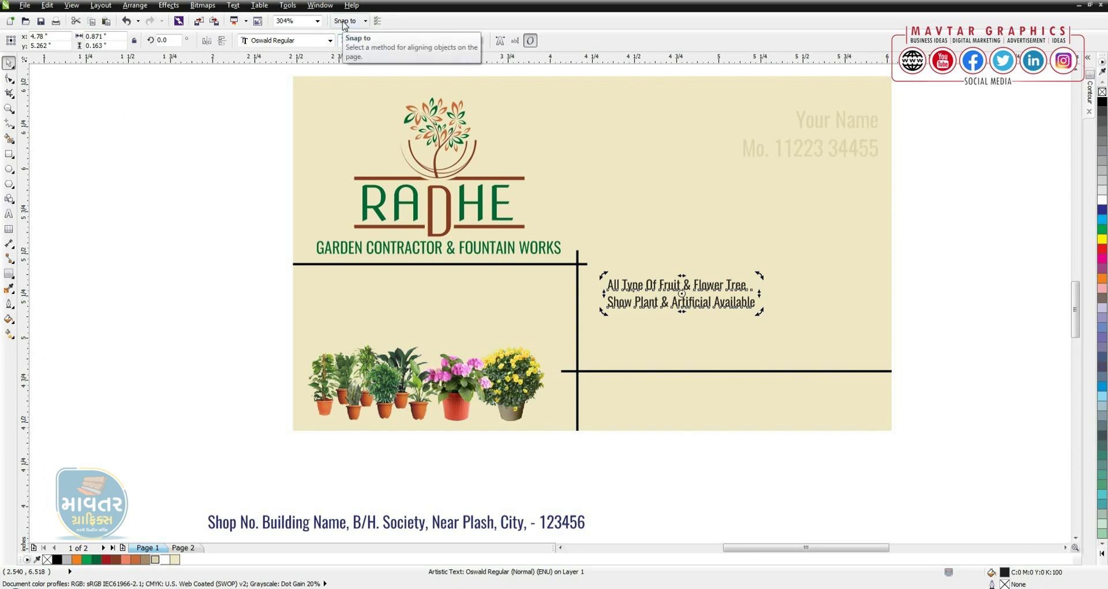
{"action": "type", "text": "7"}
{"action": "key", "text": "Return"}
{"action": "left_click", "coordinate": [246, 450]}
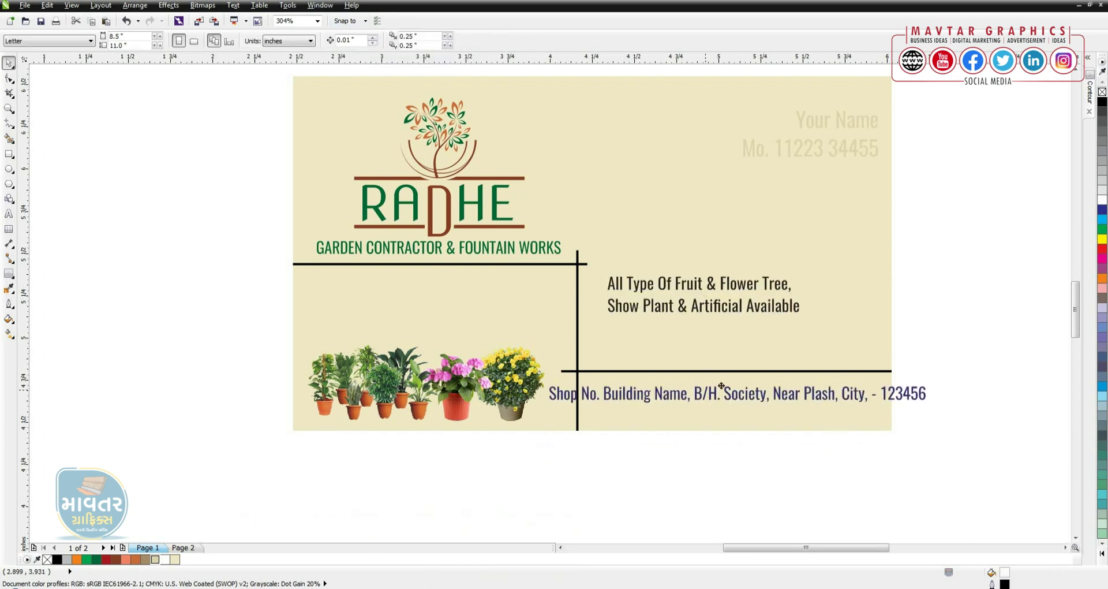
Place the address text below the divider, split onto two lines after 'Society,'.
{"action": "left_click_drag", "start_coordinate": [365, 522], "coordinate": [738, 395]}
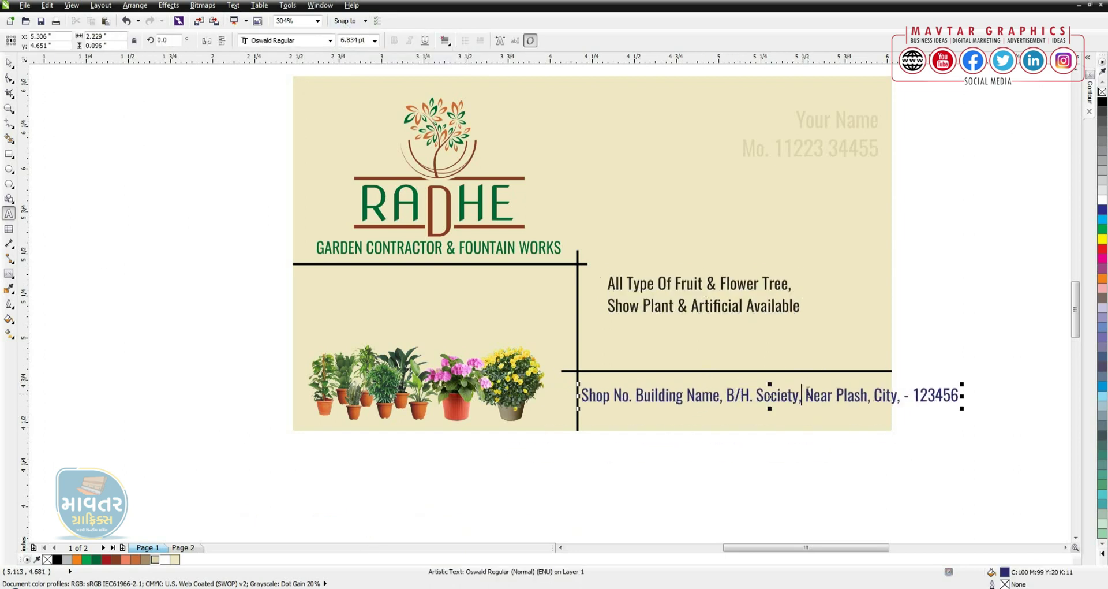
{"action": "key", "text": "Return"}
{"action": "key", "text": "ctrl+space"}
{"action": "left_click_drag", "start_coordinate": [687, 399], "coordinate": [727, 364]}
{"action": "left_click", "coordinate": [721, 371]}
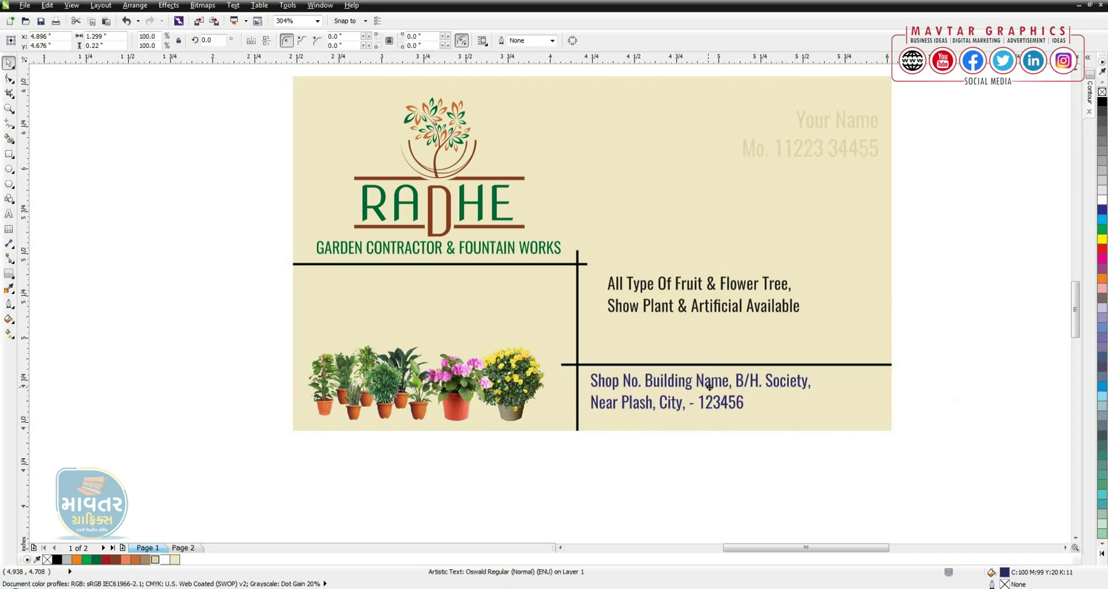
{"action": "left_click", "coordinate": [710, 386]}
{"action": "scroll", "coordinate": [692, 399], "scroll_direction": "up", "scroll_amount": 1}
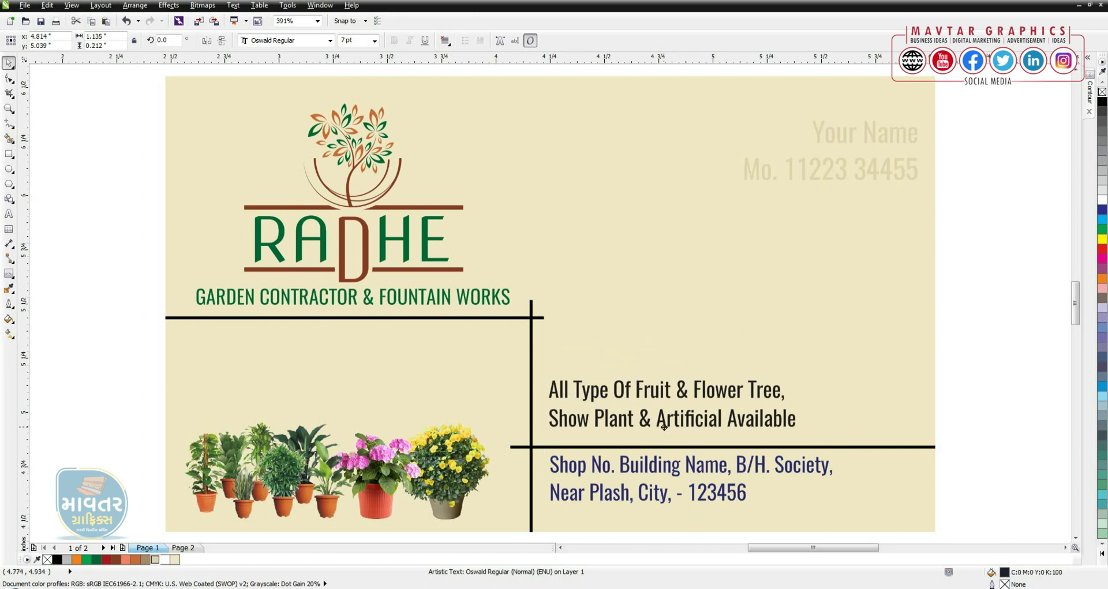
Shift both text blocks and the vertical divider to the right.
{"action": "left_click", "coordinate": [663, 425]}
{"action": "left_click", "coordinate": [662, 471], "text": "shift"}
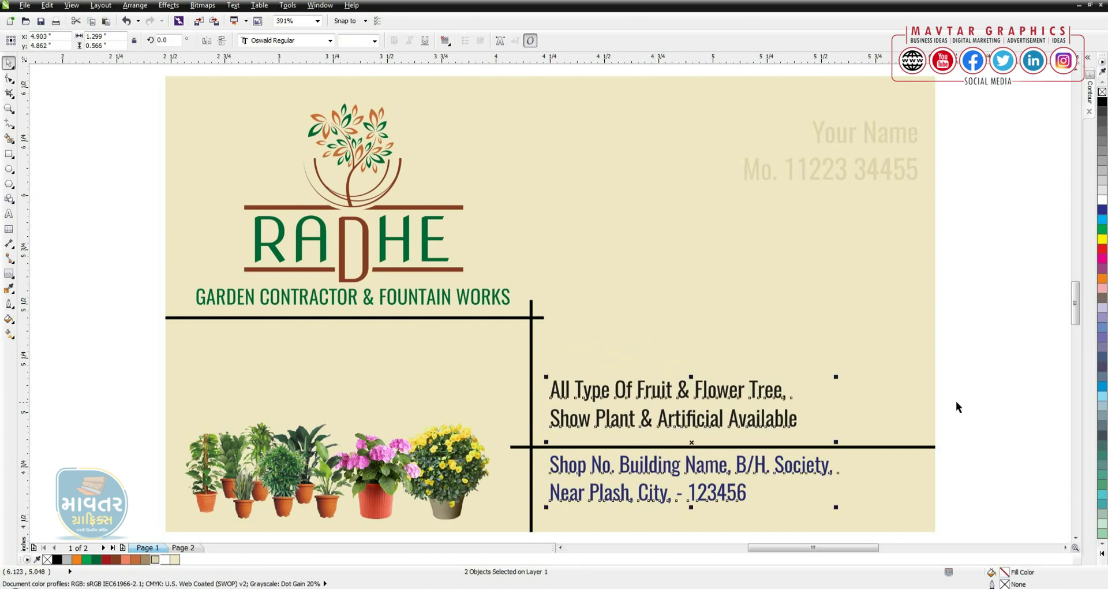
{"action": "left_click", "coordinate": [760, 459], "text": "shift"}
{"action": "left_click", "coordinate": [753, 464], "text": "shift"}
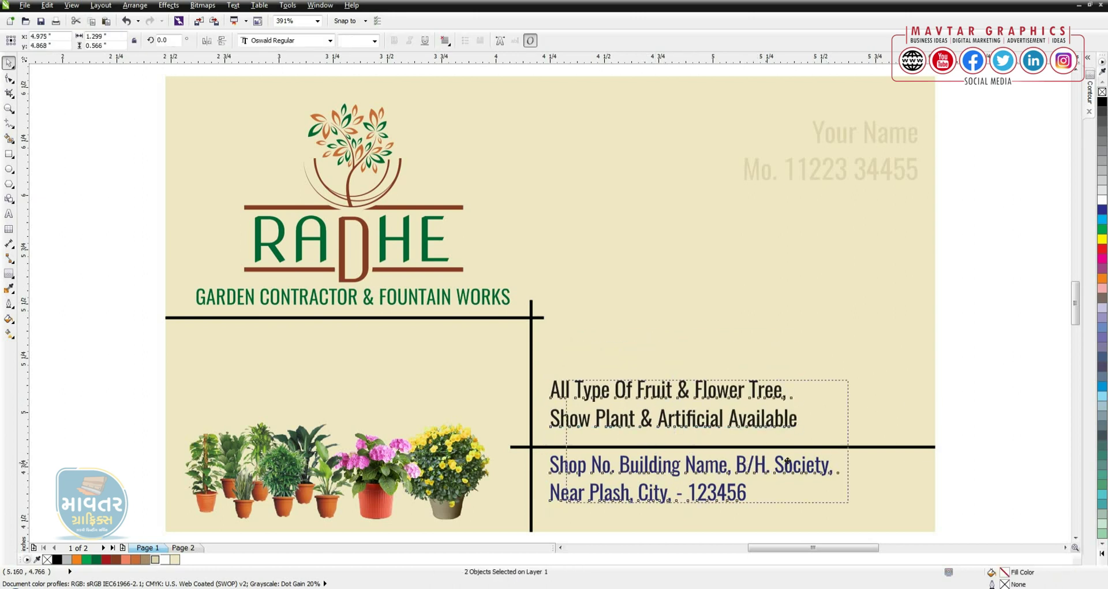
{"action": "left_click_drag", "start_coordinate": [753, 463], "coordinate": [823, 463]}
{"action": "left_click_drag", "start_coordinate": [532, 442], "coordinate": [600, 440]}
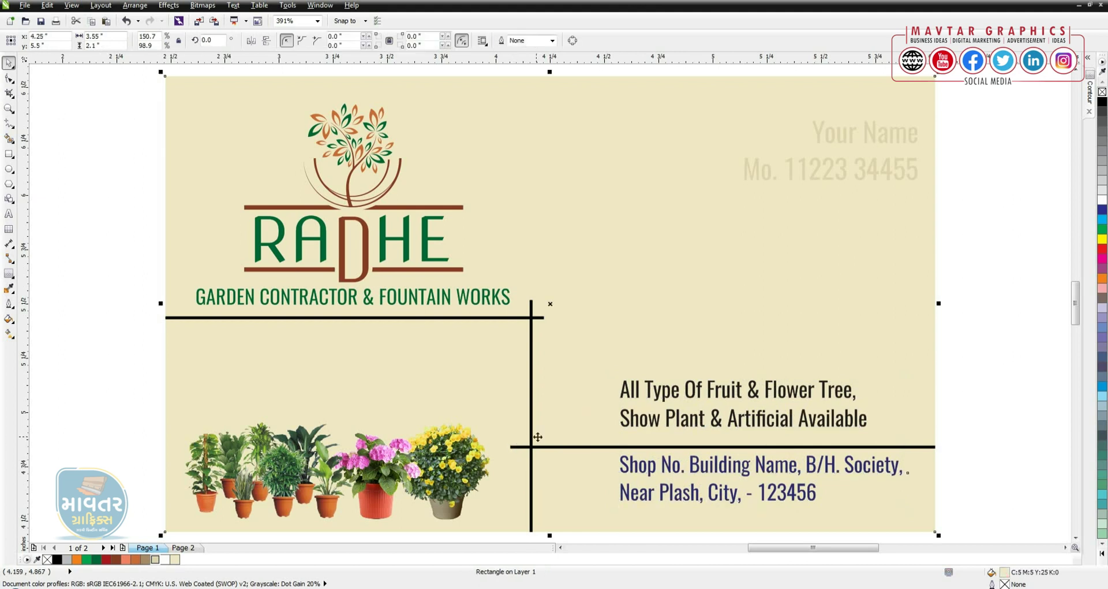
Shorten the lower divider and extend the heading underline to meet the vertical divider.
{"action": "left_click", "coordinate": [552, 447]}
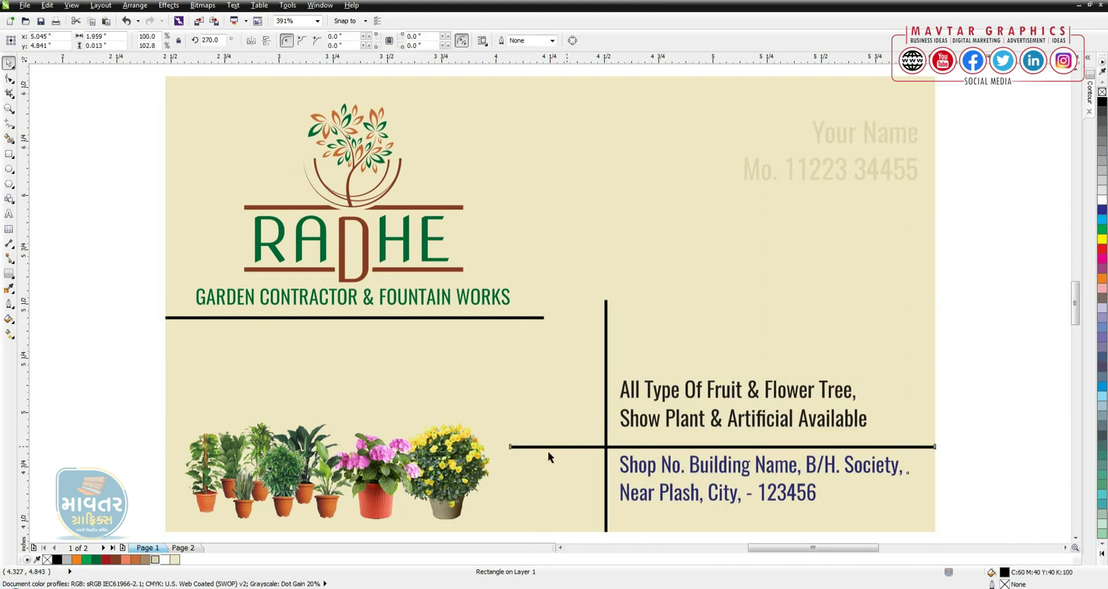
{"action": "left_click_drag", "start_coordinate": [505, 446], "coordinate": [598, 446]}
{"action": "left_click", "coordinate": [548, 318]}
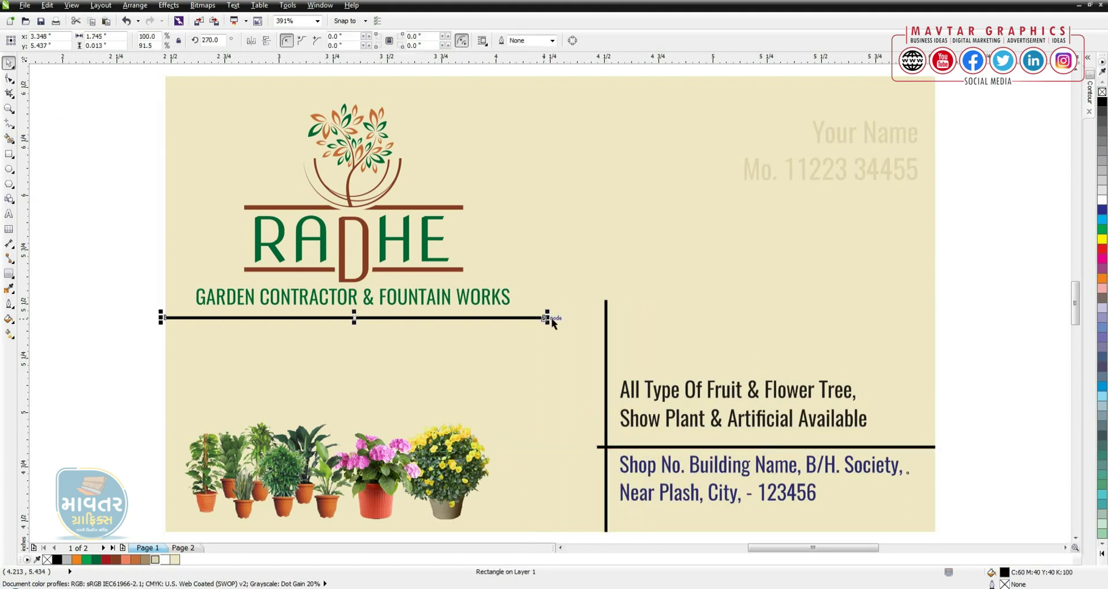
{"action": "mouse_move", "coordinate": [548, 318]}
{"action": "left_mouse_down"}
{"action": "mouse_move", "coordinate": [606, 336]}
{"action": "mouse_move", "coordinate": [615, 317]}
{"action": "left_mouse_up"}
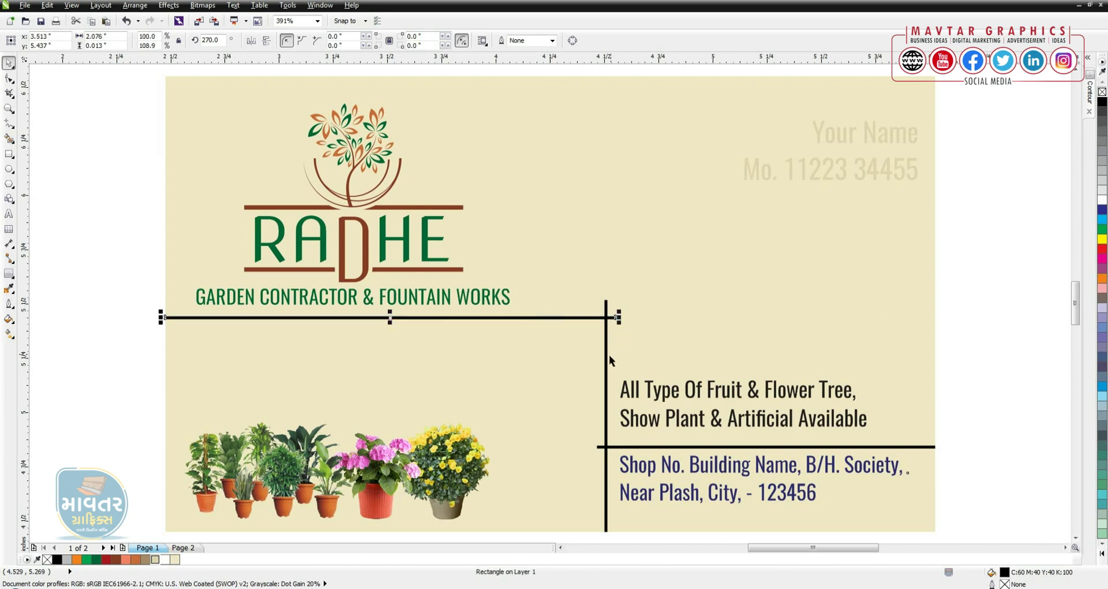
{"action": "left_click", "coordinate": [614, 341]}
{"action": "left_click", "coordinate": [606, 346], "text": "shift"}
{"action": "key", "text": "p"}
{"action": "key", "text": "ctrl+z"}
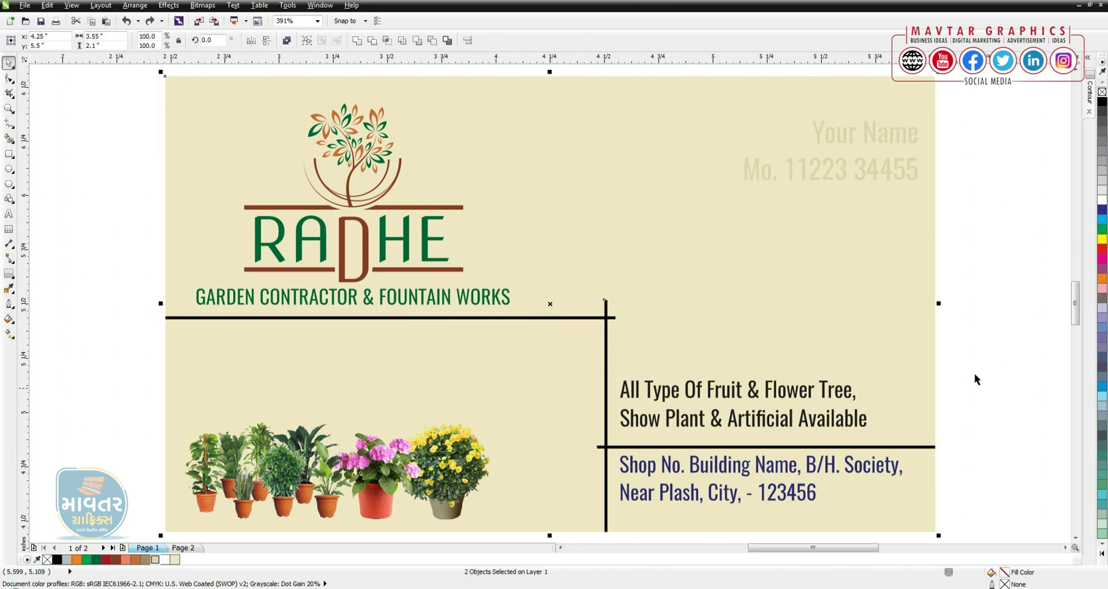
{"action": "left_click", "coordinate": [974, 373]}
{"action": "left_click", "coordinate": [606, 394]}
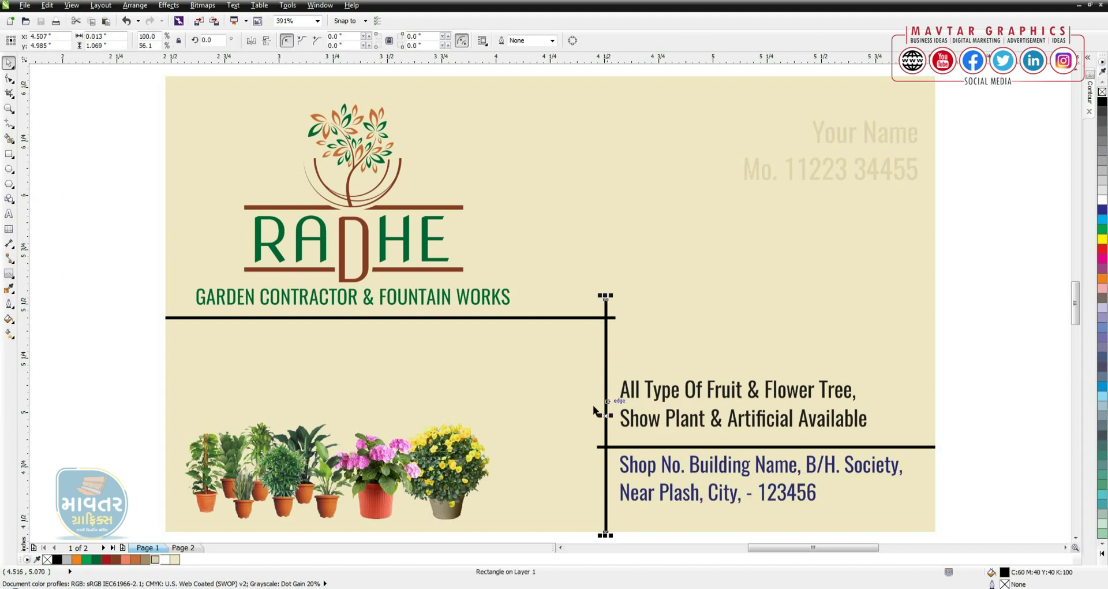
{"action": "left_click", "coordinate": [571, 318], "text": "shift"}
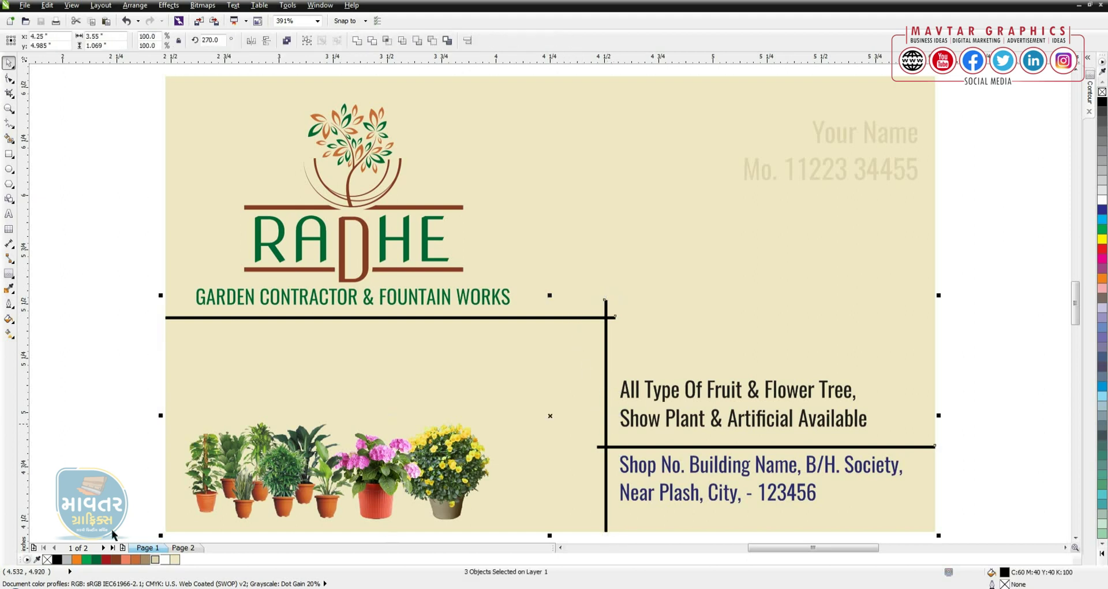
Fill the three divider lines dark brown (CMYK 35/47/75/11) and group them.
{"action": "right_click", "coordinate": [155, 560]}
{"action": "left_click", "coordinate": [145, 559]}
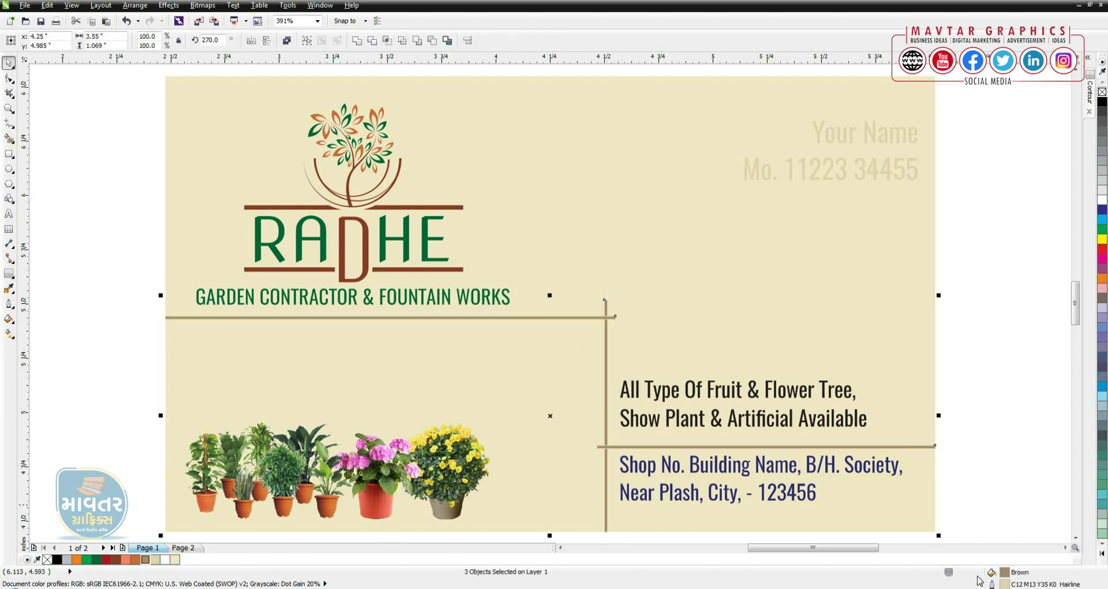
{"action": "double_click", "coordinate": [1005, 571]}
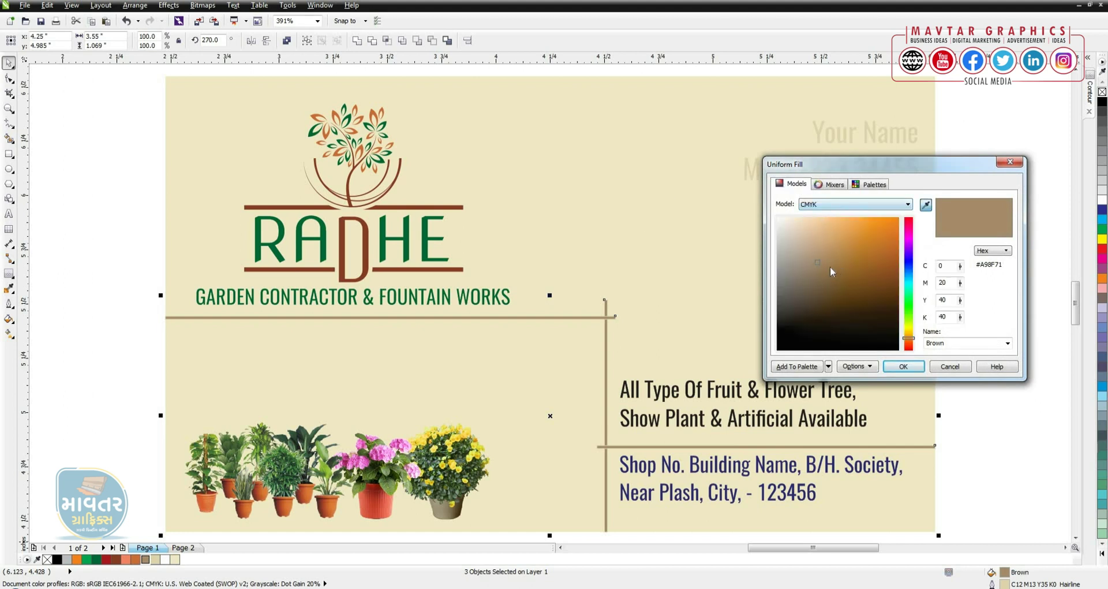
{"action": "left_click", "coordinate": [832, 271]}
{"action": "left_click", "coordinate": [903, 366]}
{"action": "key", "text": "ctrl+g"}
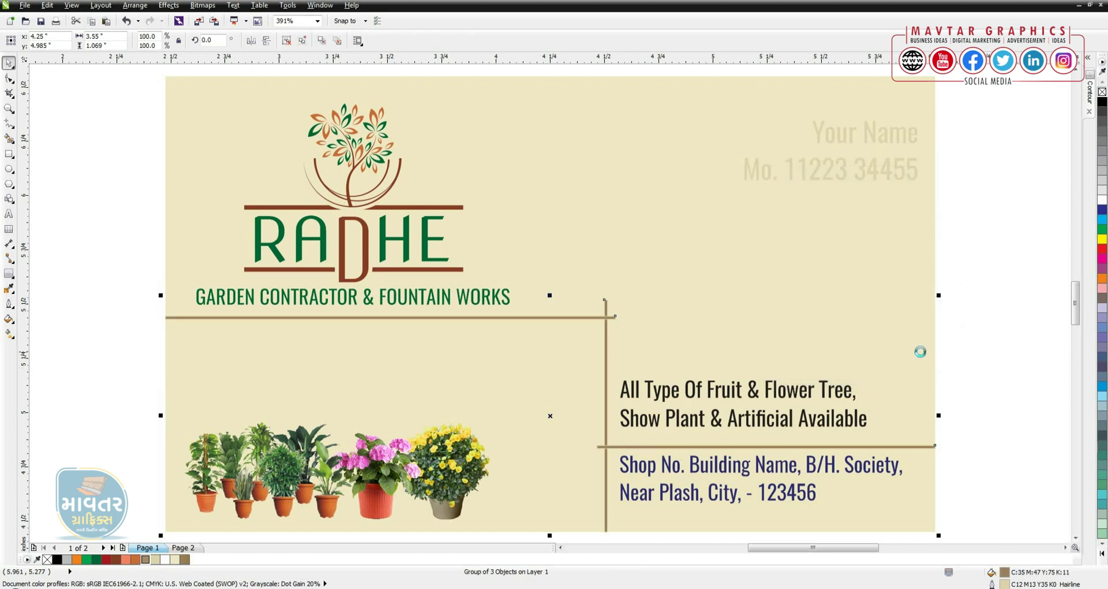
Adjust the vertical line's top end and nudge the services text slightly lower.
{"action": "scroll", "coordinate": [622, 316], "scroll_direction": "up", "scroll_amount": 5}
{"action": "left_click", "coordinate": [519, 262], "text": "ctrl"}
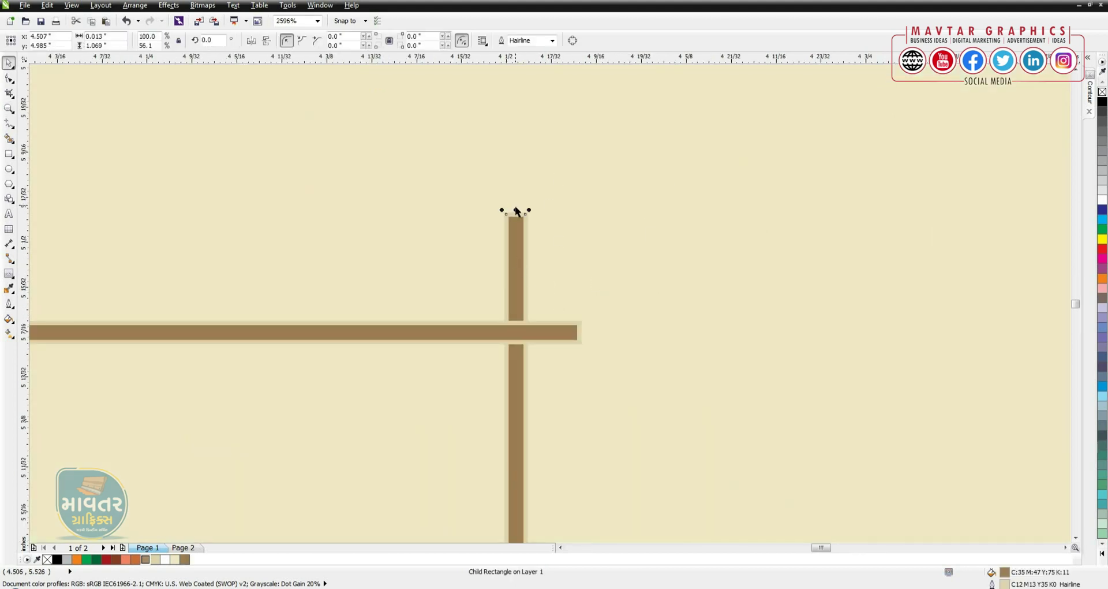
{"action": "left_click_drag", "start_coordinate": [515, 215], "coordinate": [511, 254]}
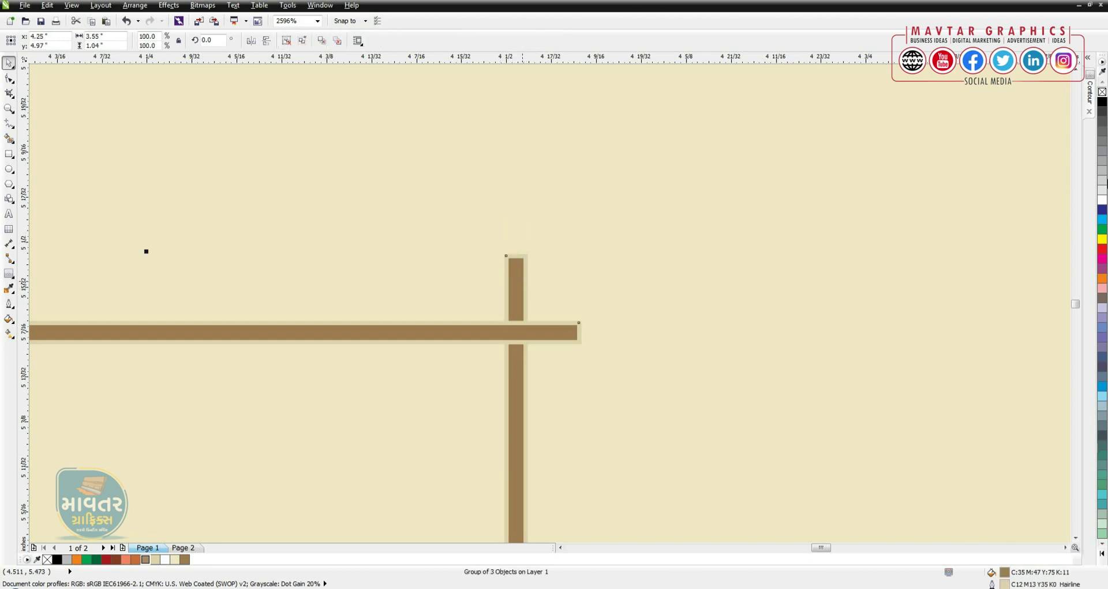
{"action": "key", "text": "F3"}
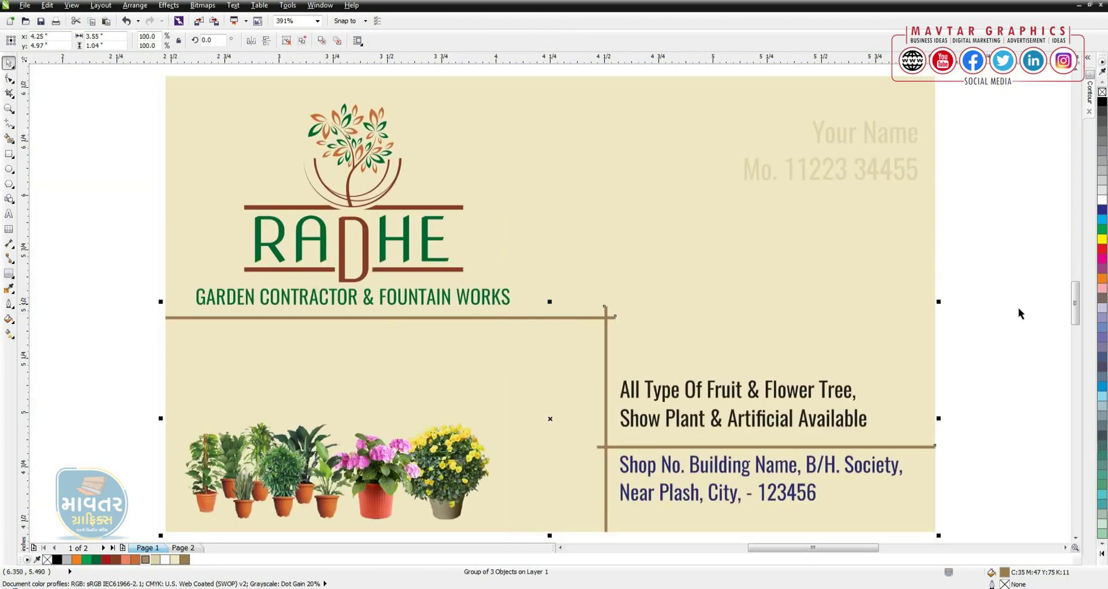
{"action": "left_click_drag", "start_coordinate": [674, 420], "coordinate": [674, 428]}
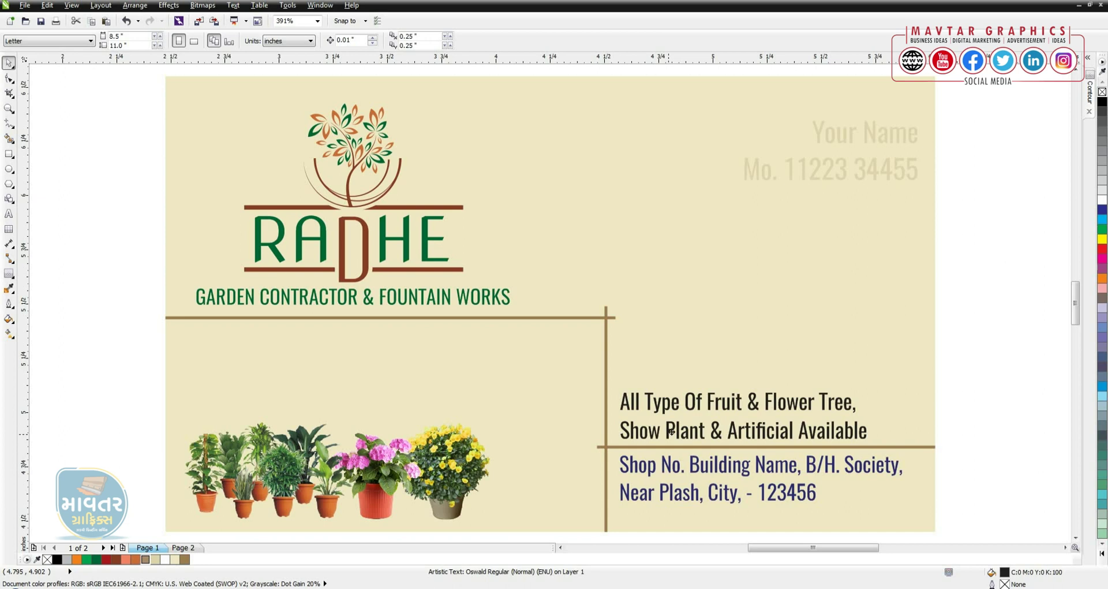
Colour the services and address text dark green and copy a divider above them.
{"action": "left_click", "coordinate": [674, 474], "text": "shift"}
{"action": "left_click", "coordinate": [95, 559]}
{"action": "key", "text": "Escape"}
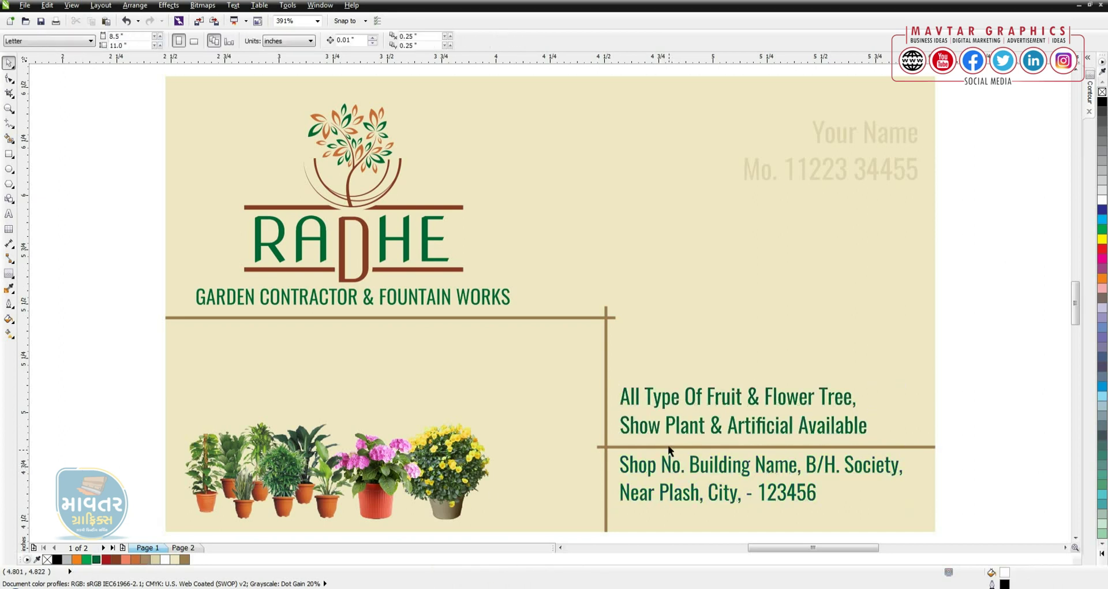
{"action": "left_click", "coordinate": [654, 444]}
{"action": "left_click_drag", "start_coordinate": [653, 446], "coordinate": [643, 373]}
Move the name and phone text under the top divider, left-aligned with the services text.
{"action": "left_click_drag", "start_coordinate": [764, 165], "coordinate": [652, 356]}
{"action": "double_click", "coordinate": [661, 351]}
{"action": "key", "text": "ctrl+space"}
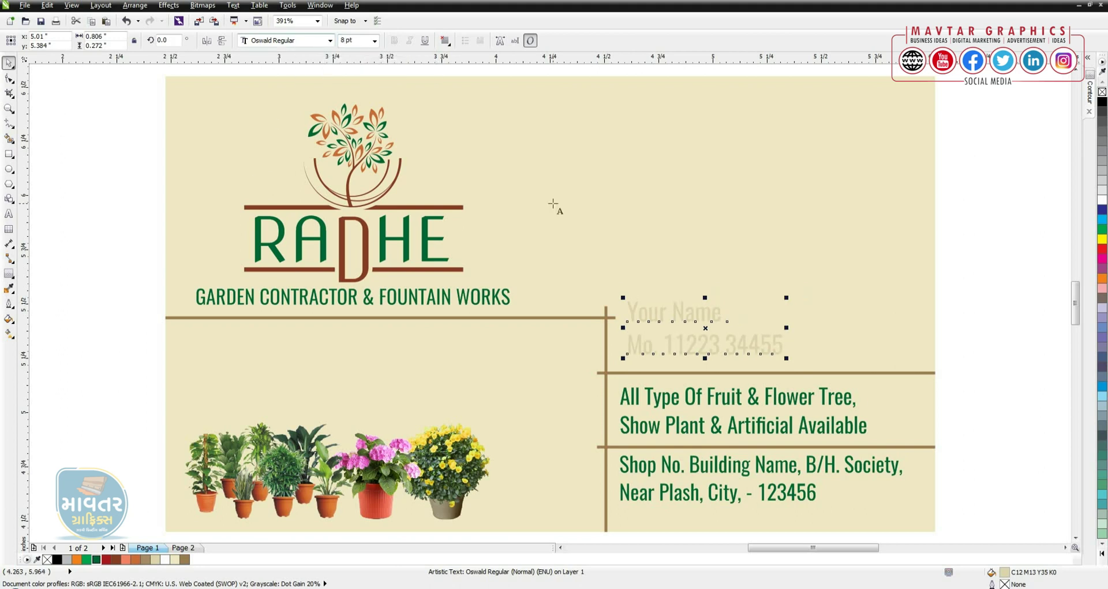
{"action": "left_click", "coordinate": [684, 399], "text": "shift"}
{"action": "key", "text": "l"}
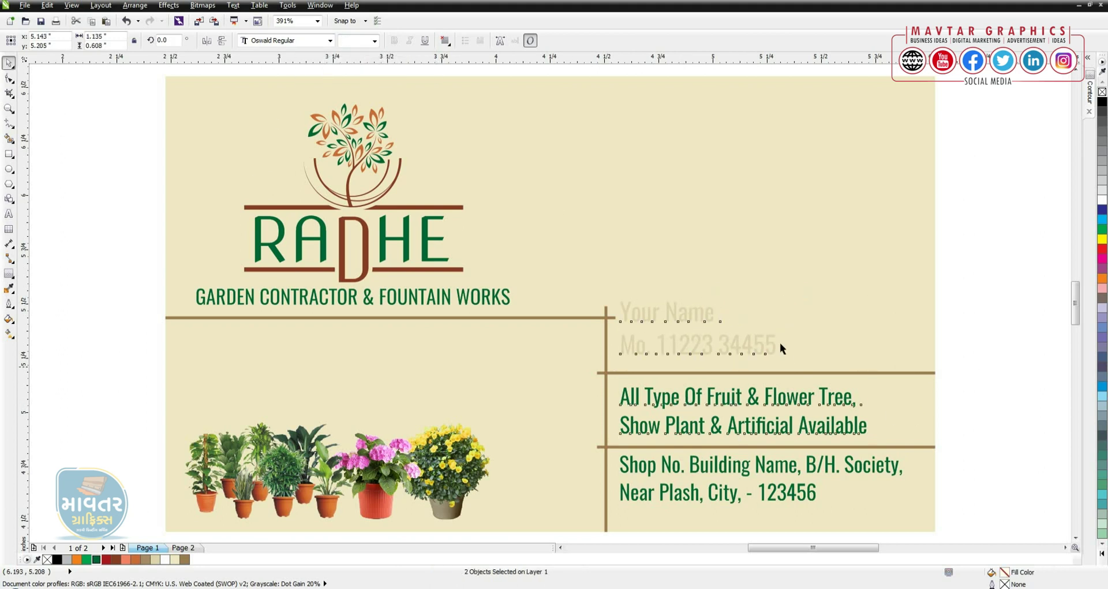
{"action": "left_click", "coordinate": [749, 348]}
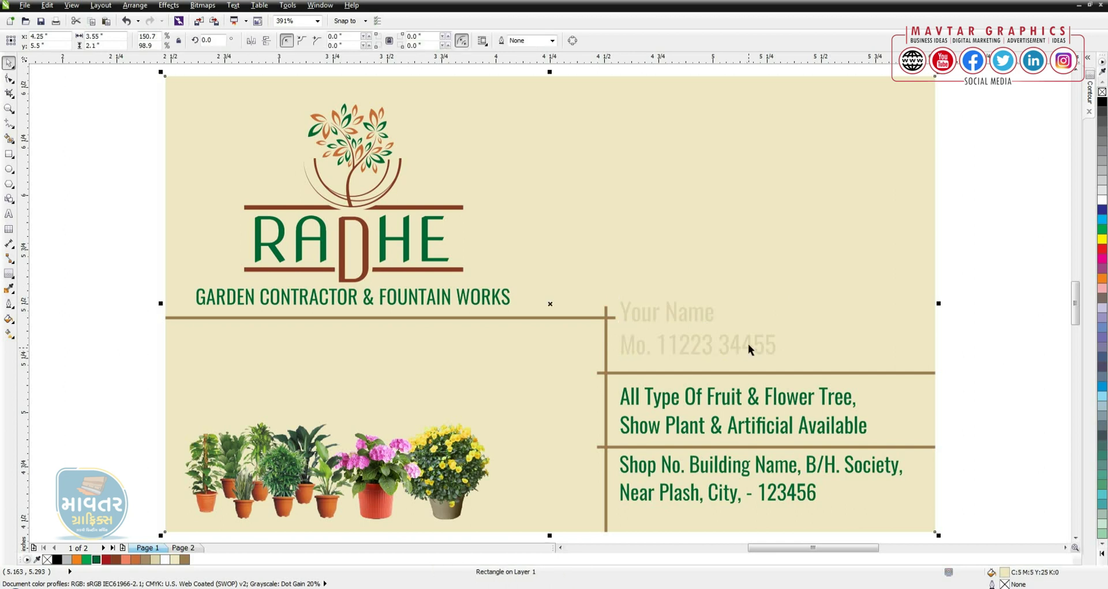
{"action": "left_click_drag", "start_coordinate": [749, 349], "coordinate": [749, 354]}
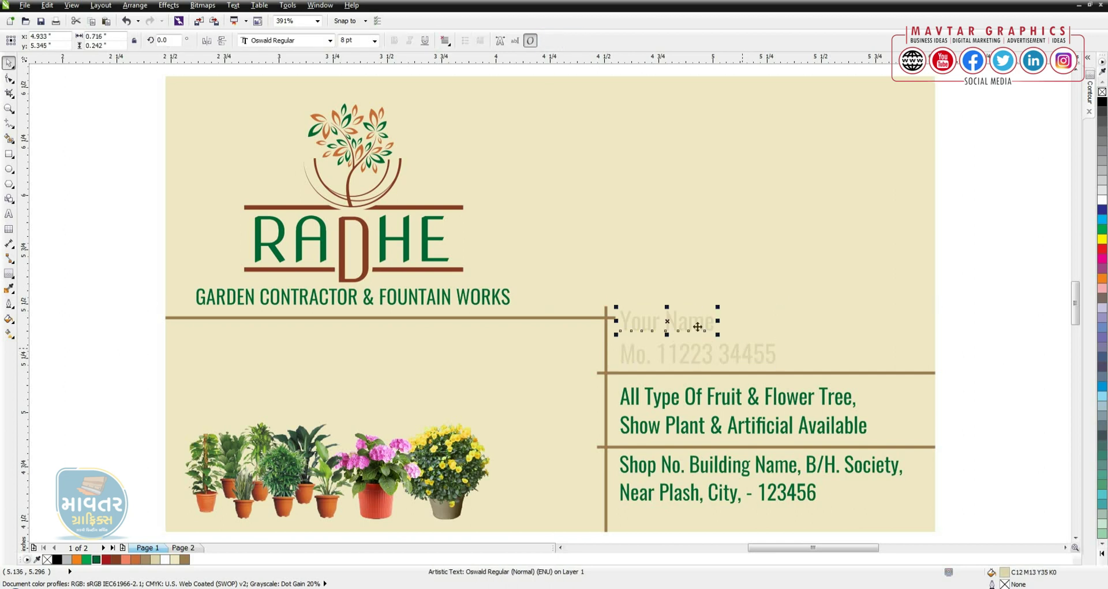
Place 'Your Name' in dark green at the card's top-right corner.
{"action": "left_click_drag", "start_coordinate": [697, 327], "coordinate": [887, 120]}
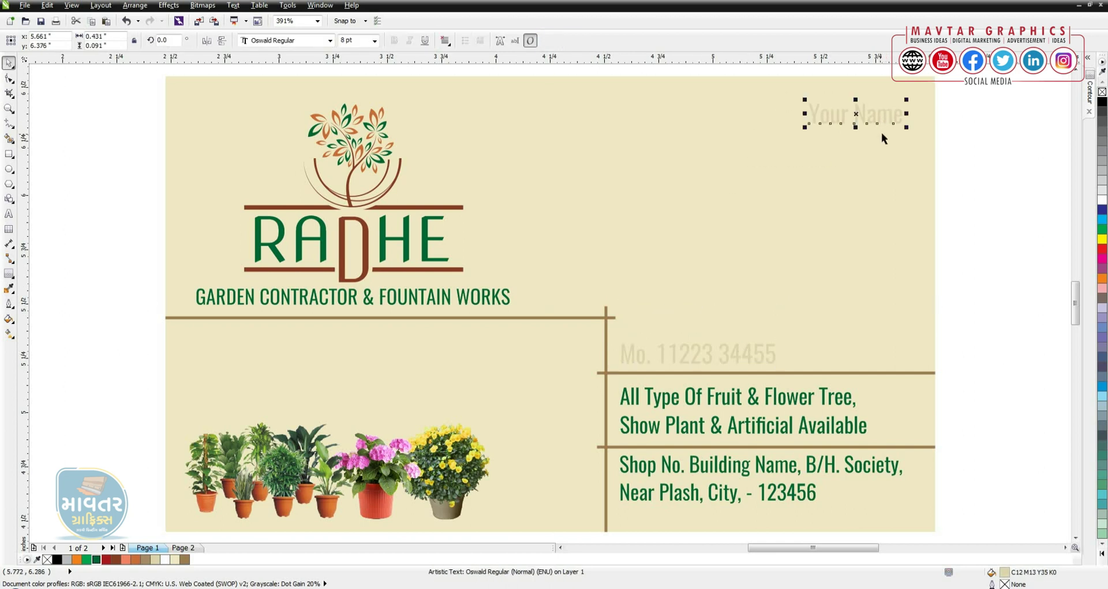
{"action": "left_click", "coordinate": [90, 559]}
{"action": "key", "text": "Escape"}
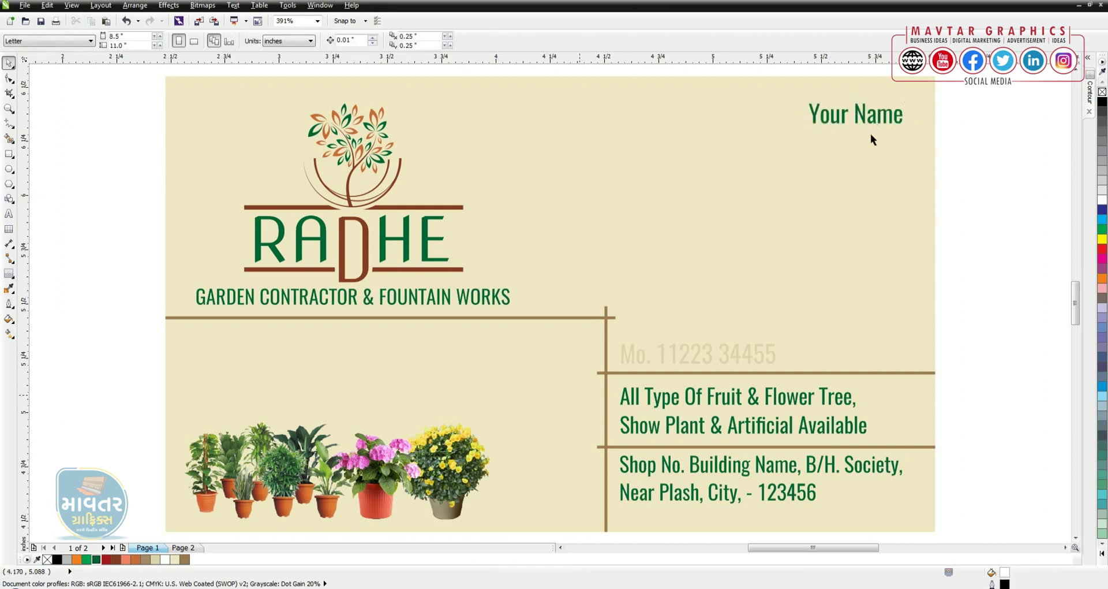
{"action": "left_click_drag", "start_coordinate": [860, 115], "coordinate": [855, 123]}
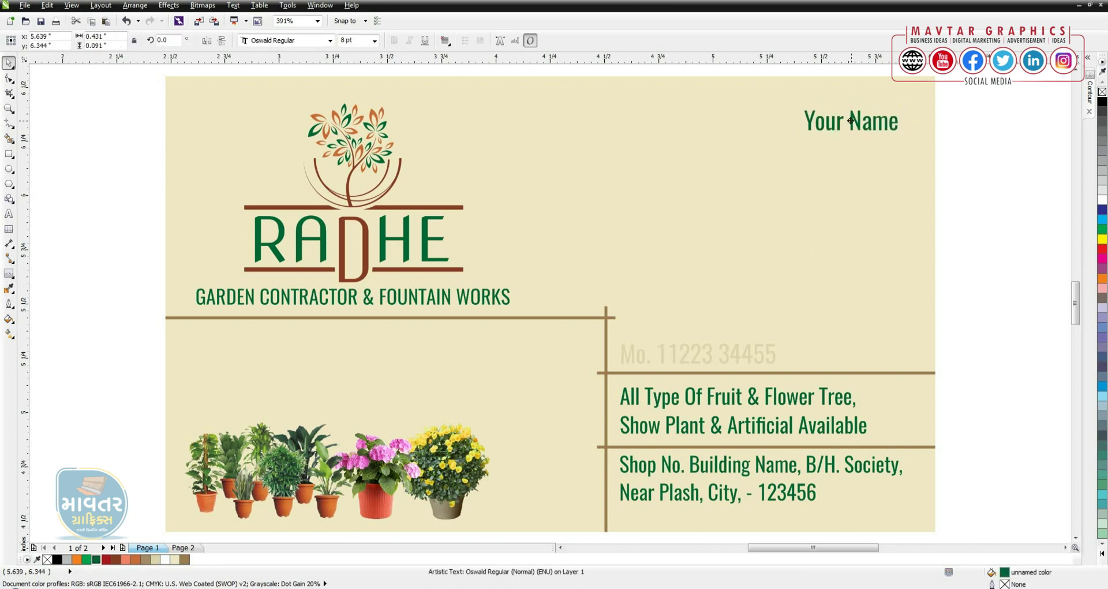
{"action": "key", "text": "Escape"}
{"action": "left_click", "coordinate": [352, 173]}
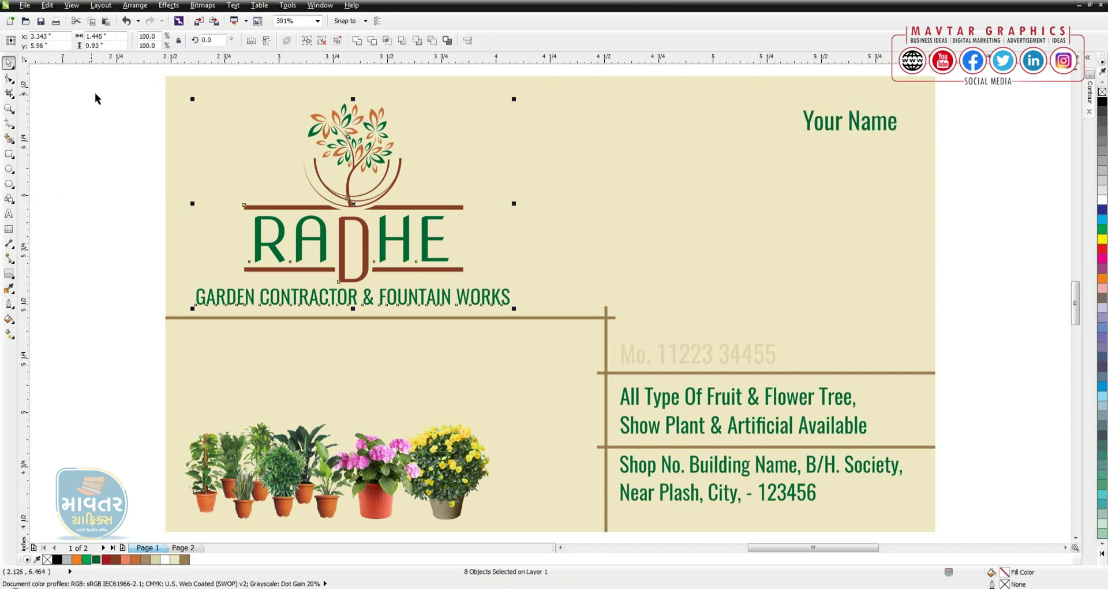
Place a copy of the tree emblem under Your Name, enlarged to about 174%.
{"action": "left_click_drag", "start_coordinate": [112, 85], "coordinate": [425, 214]}
{"action": "left_click", "coordinate": [369, 163]}
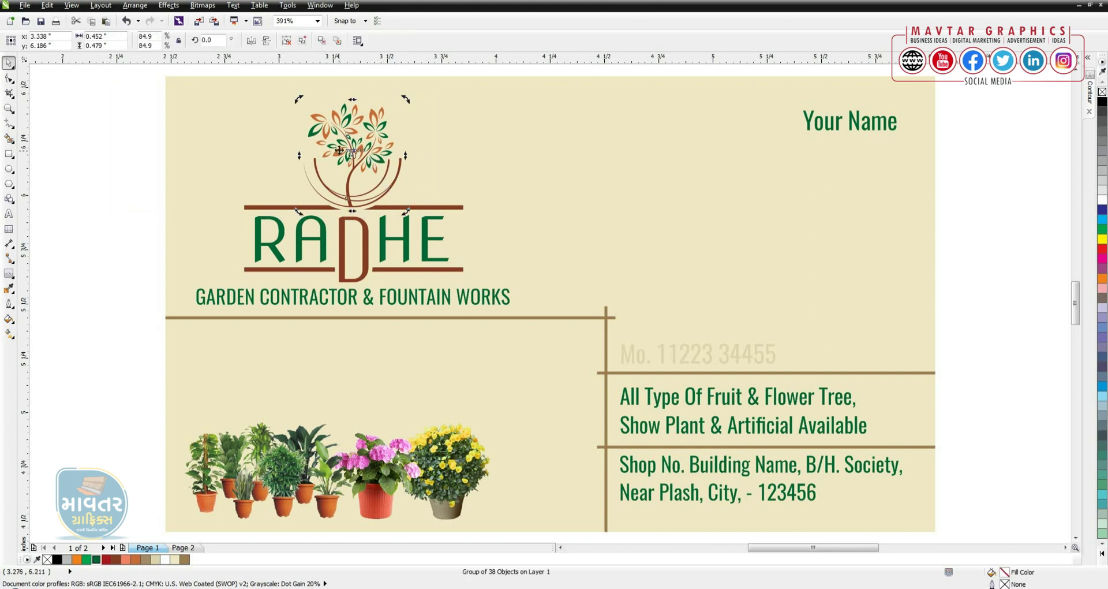
{"action": "left_click_drag", "start_coordinate": [339, 150], "coordinate": [824, 211]}
{"action": "left_click_drag", "start_coordinate": [129, 74], "coordinate": [516, 322]}
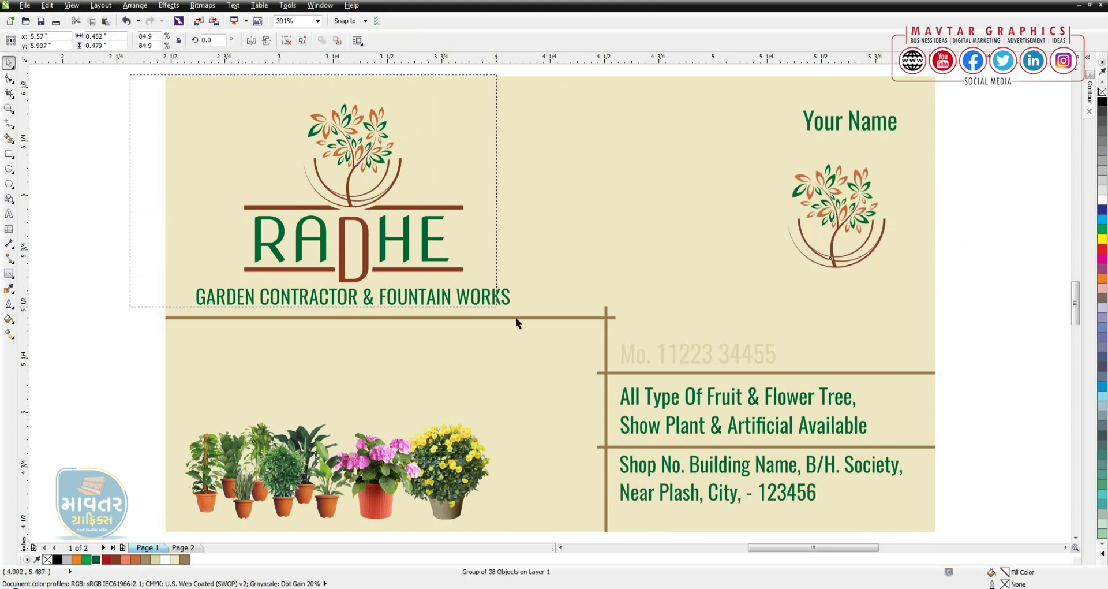
{"action": "left_click", "coordinate": [872, 228]}
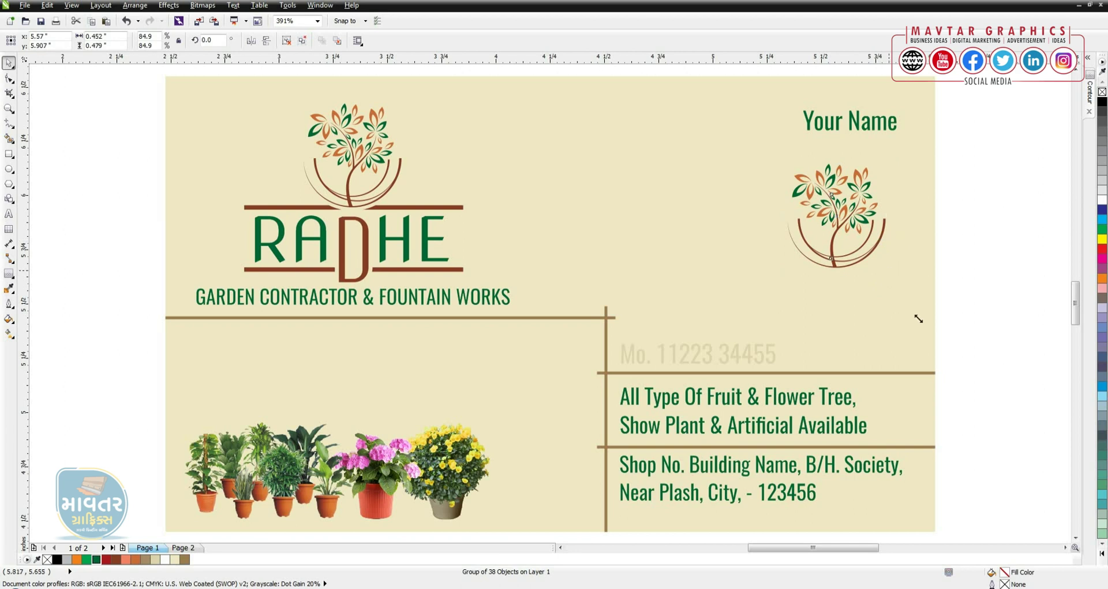
{"action": "left_click_drag", "start_coordinate": [918, 319], "coordinate": [992, 372]}
{"action": "left_click_drag", "start_coordinate": [924, 212], "coordinate": [921, 187]}
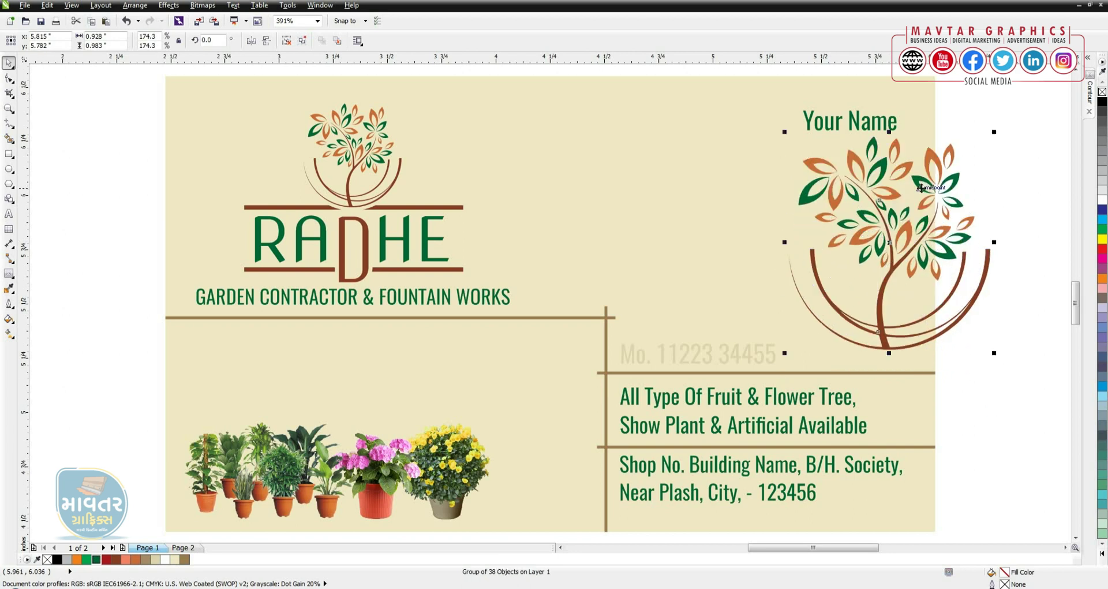
{"action": "left_click", "coordinate": [921, 187]}
Ungroup and combine the tree copy into one curve filled with the page's cream colour.
{"action": "left_click", "coordinate": [249, 41]}
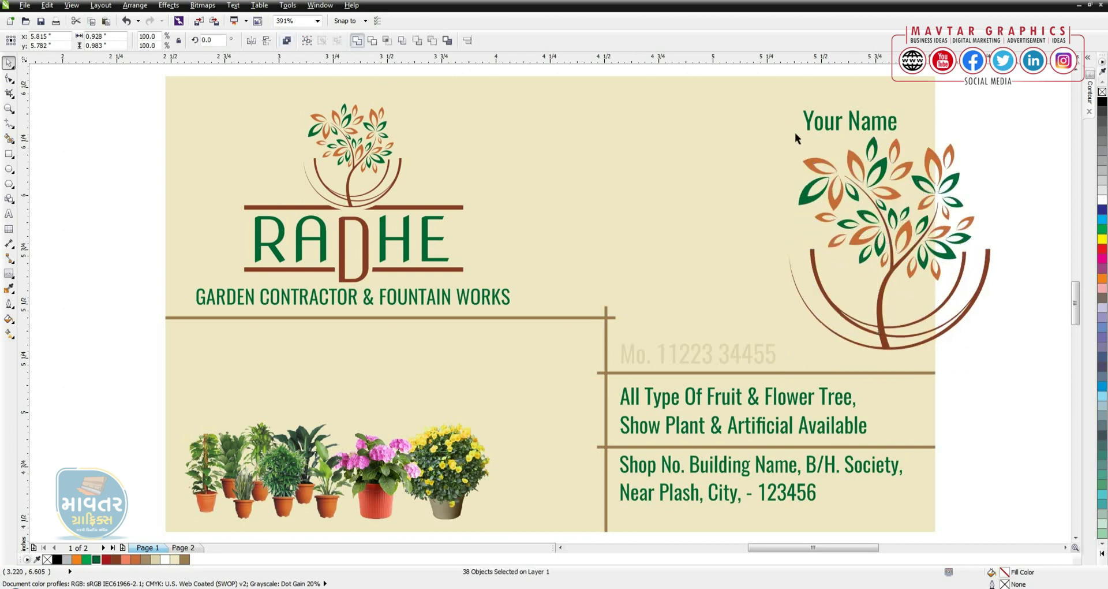
{"action": "key", "text": "ctrl+l"}
{"action": "scroll", "coordinate": [848, 200], "scroll_direction": "up", "scroll_amount": 10}
{"action": "left_click", "coordinate": [60, 288]}
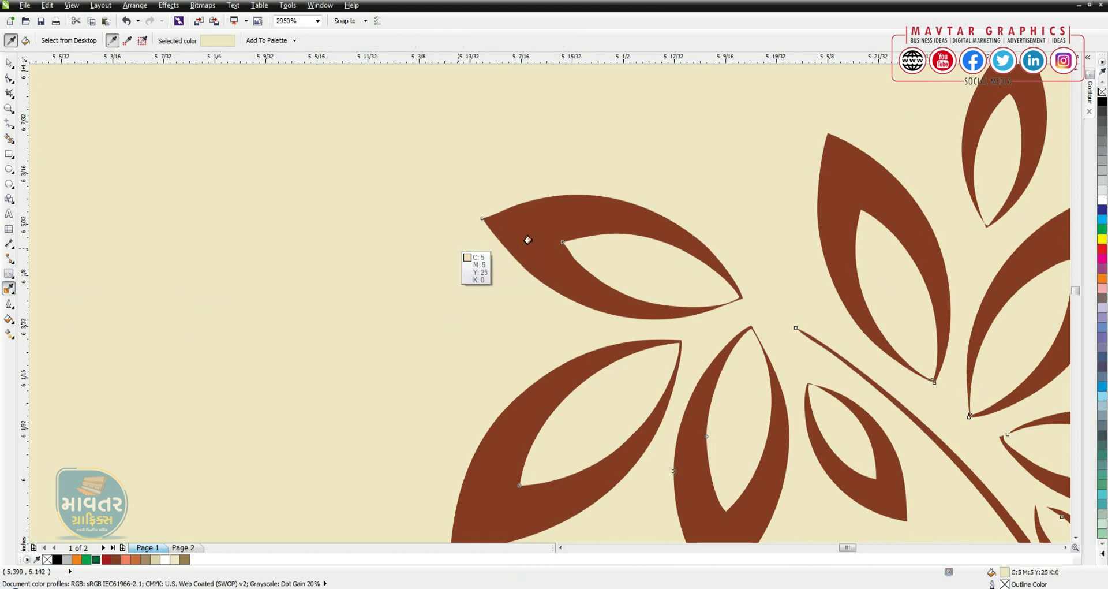
{"action": "left_click", "coordinate": [528, 237]}
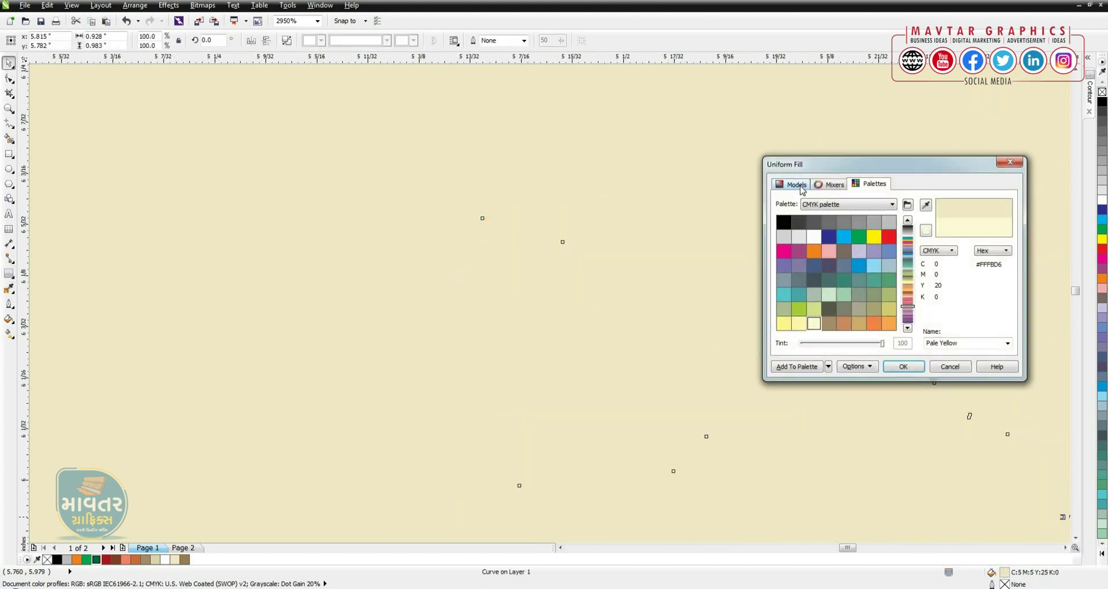
Change the tree copy's fill to a pale khaki CMYK colour.
{"action": "left_click", "coordinate": [793, 184]}
{"action": "left_click", "coordinate": [809, 236]}
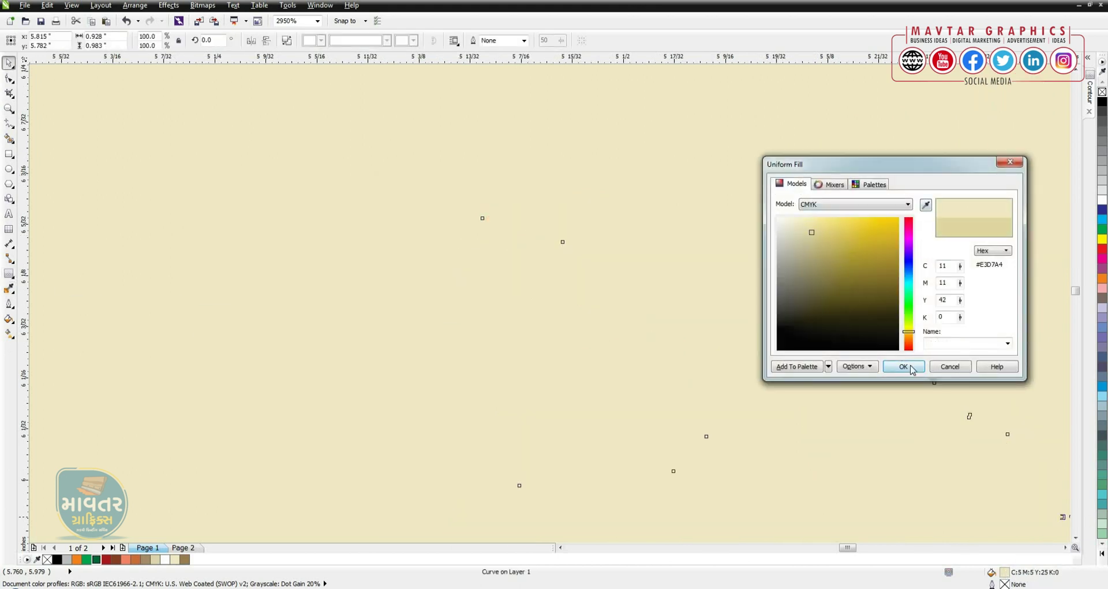
{"action": "left_click", "coordinate": [903, 365]}
{"action": "scroll", "coordinate": [894, 324], "scroll_direction": "down", "scroll_amount": 5}
{"action": "left_click", "coordinate": [997, 349]}
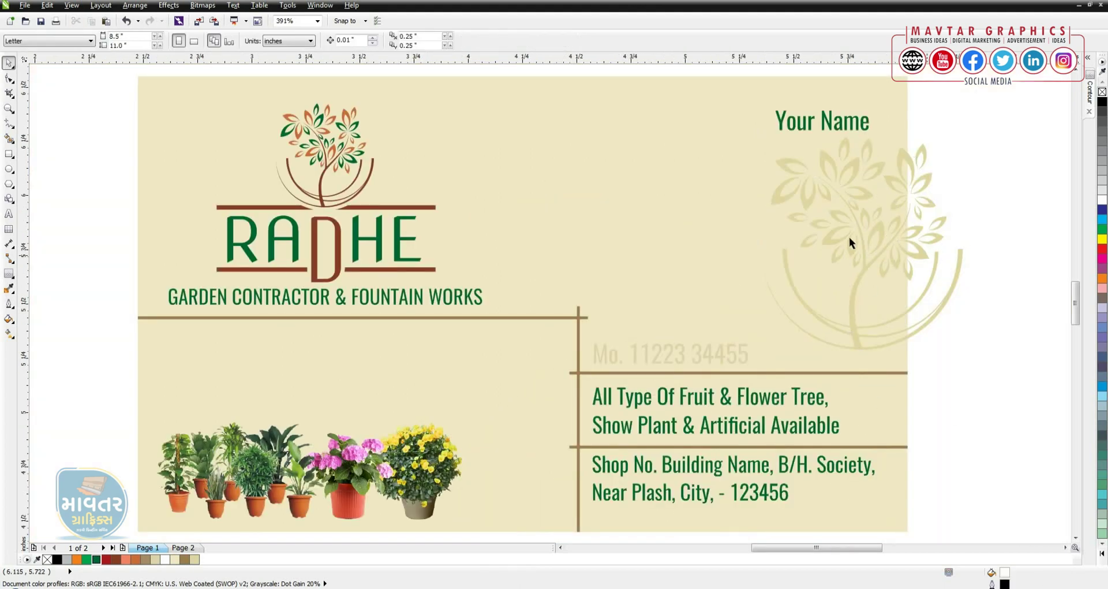
Refill the tree with darker khaki CMYK 16/16/57/0 and enlarge it about 124%.
{"action": "left_click", "coordinate": [885, 223]}
{"action": "double_click", "coordinate": [1005, 572]}
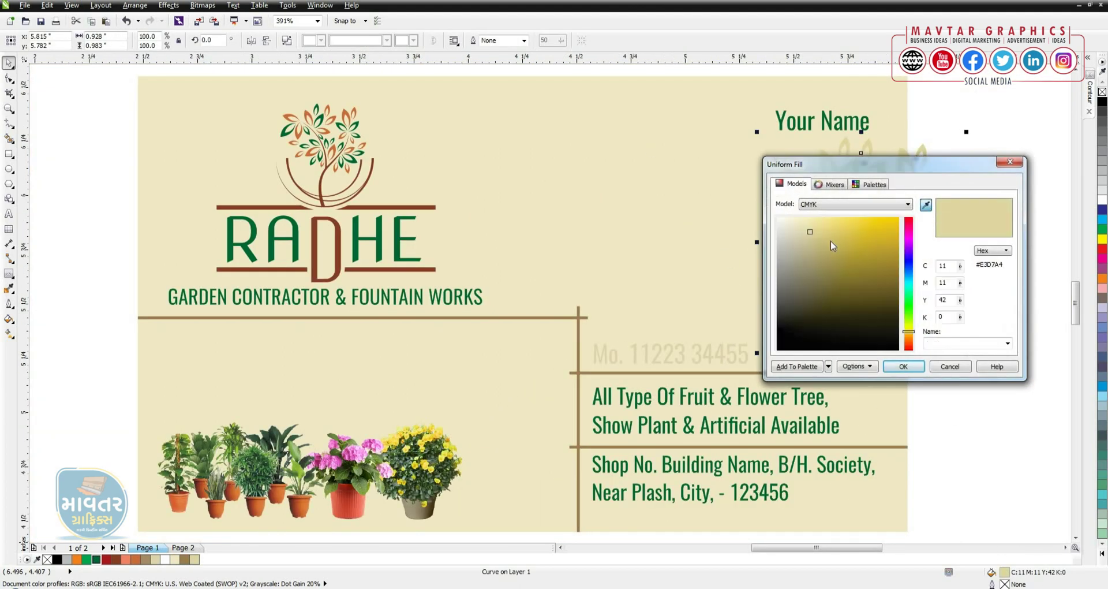
{"action": "left_click", "coordinate": [822, 237]}
{"action": "left_click", "coordinate": [903, 366]}
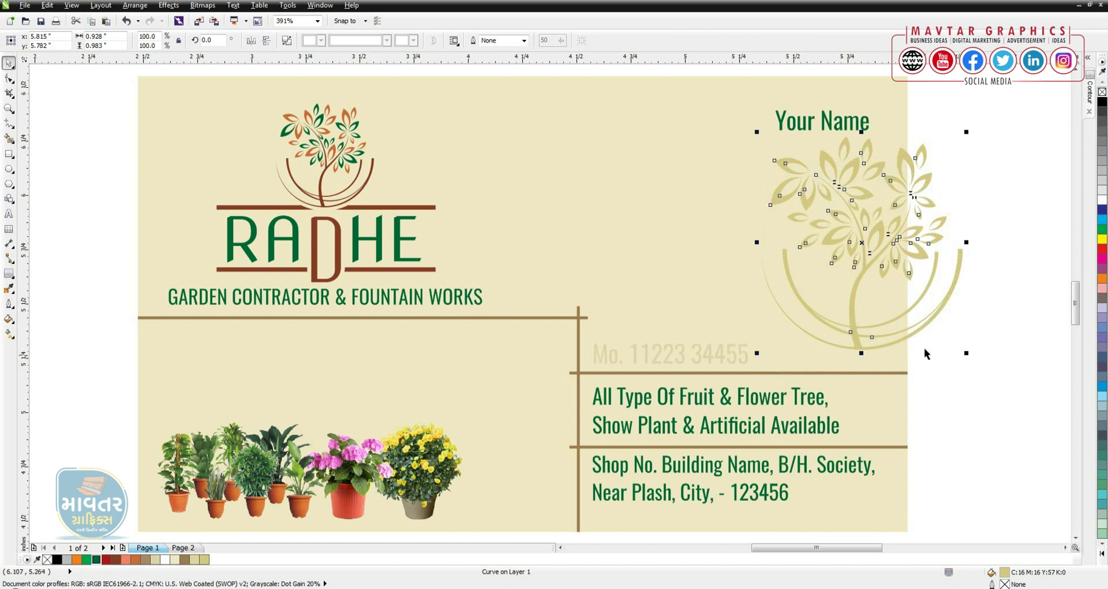
{"action": "left_click_drag", "start_coordinate": [967, 353], "coordinate": [1017, 406]}
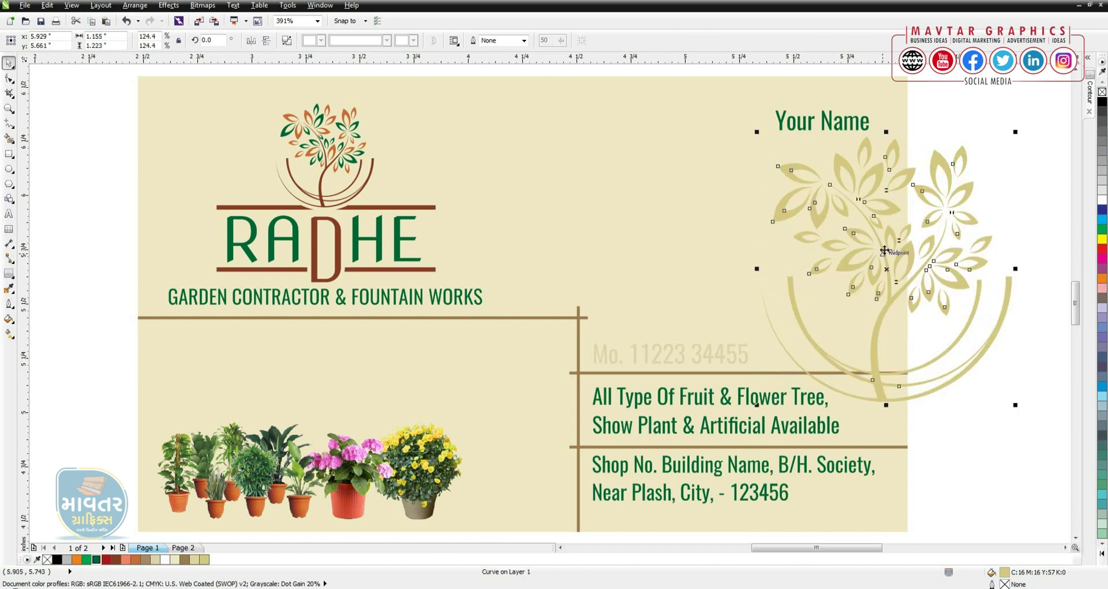
{"action": "left_click", "coordinate": [1023, 142]}
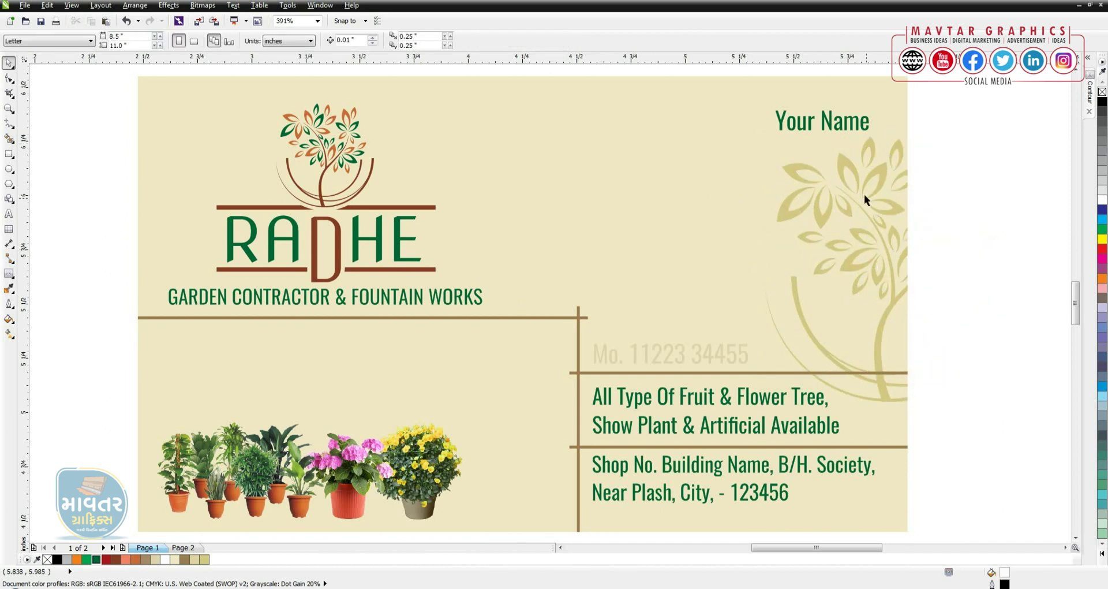
{"action": "scroll", "coordinate": [864, 194], "scroll_direction": "left", "scroll_amount": 1}
Enlarge the potted-plants group from its corner after undoing a stray resize.
{"action": "scroll", "coordinate": [234, 359], "scroll_direction": "down", "scroll_amount": 3}
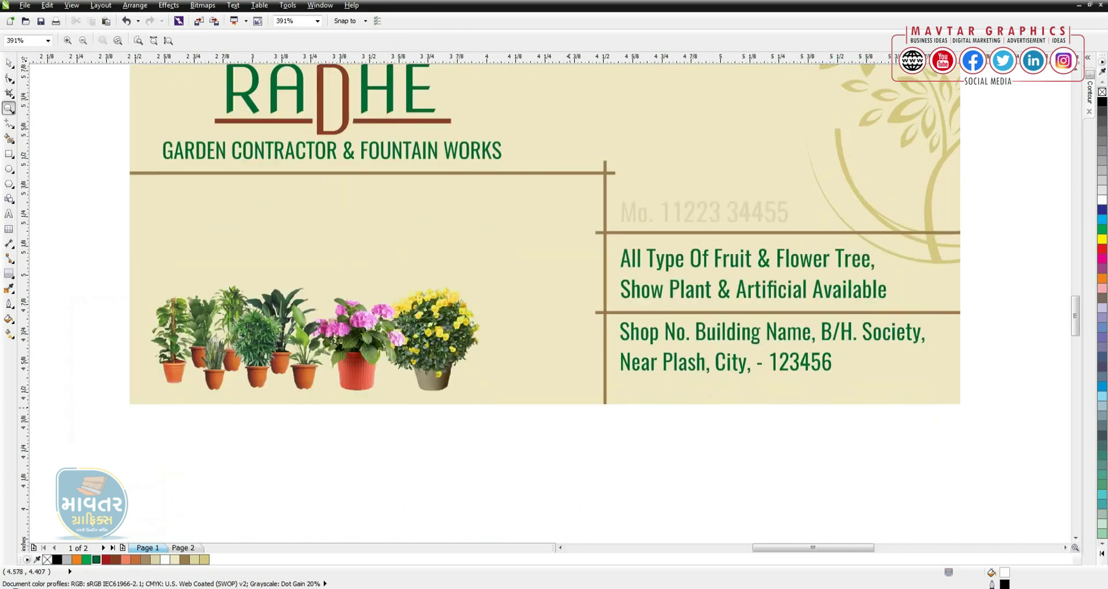
{"action": "left_click", "coordinate": [458, 279]}
{"action": "left_click_drag", "start_coordinate": [484, 279], "coordinate": [568, 249]}
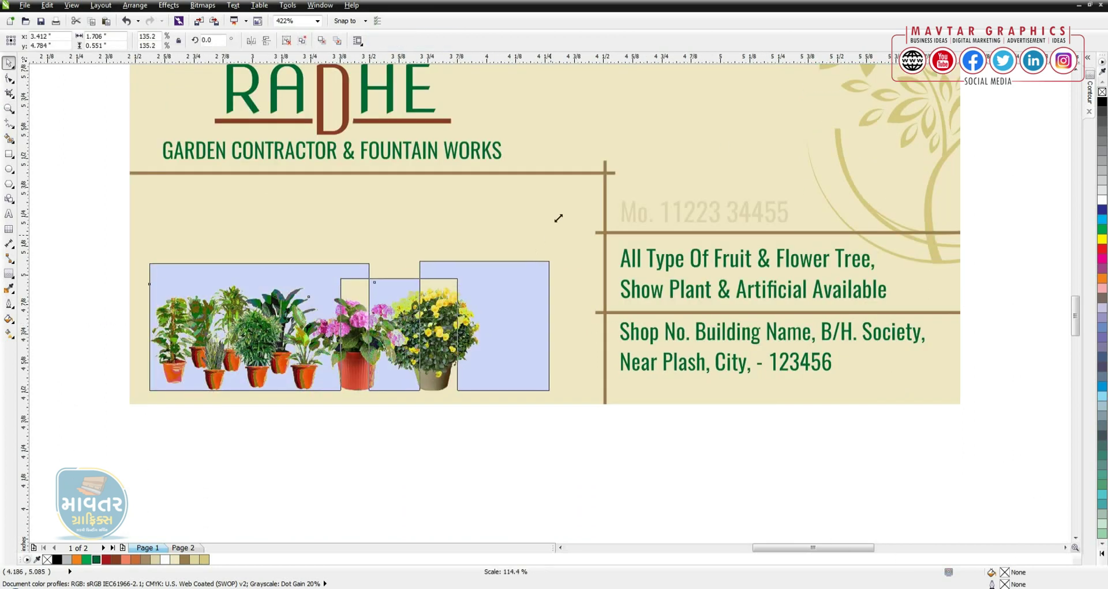
{"action": "key", "text": "ctrl+z"}
{"action": "scroll", "coordinate": [488, 420], "scroll_direction": "up", "scroll_amount": 1}
{"action": "left_click_drag", "start_coordinate": [487, 415], "coordinate": [577, 329]}
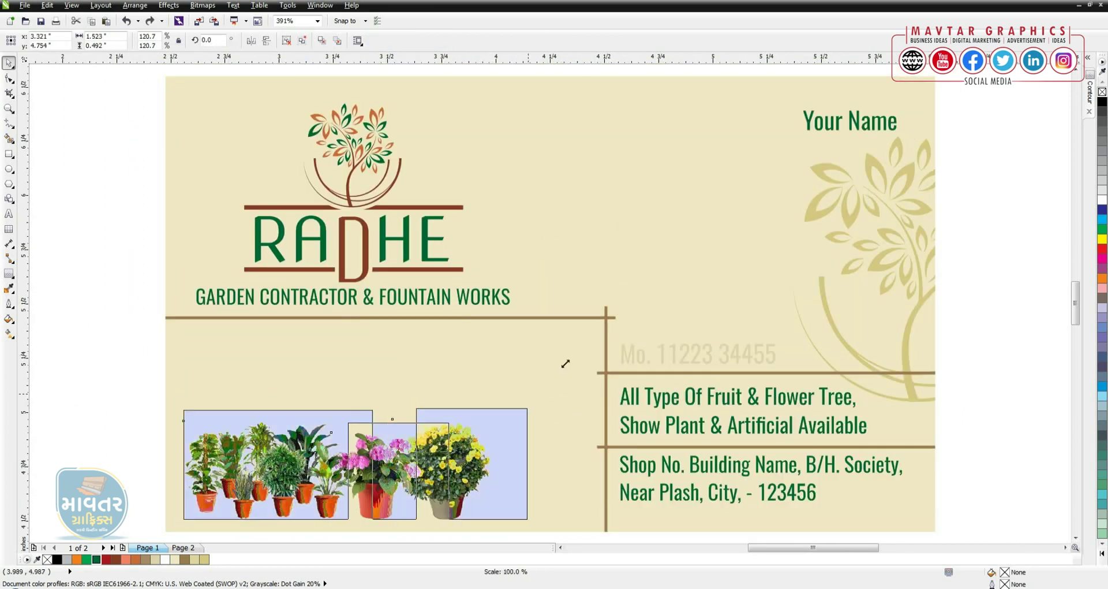
{"action": "key", "text": "z"}
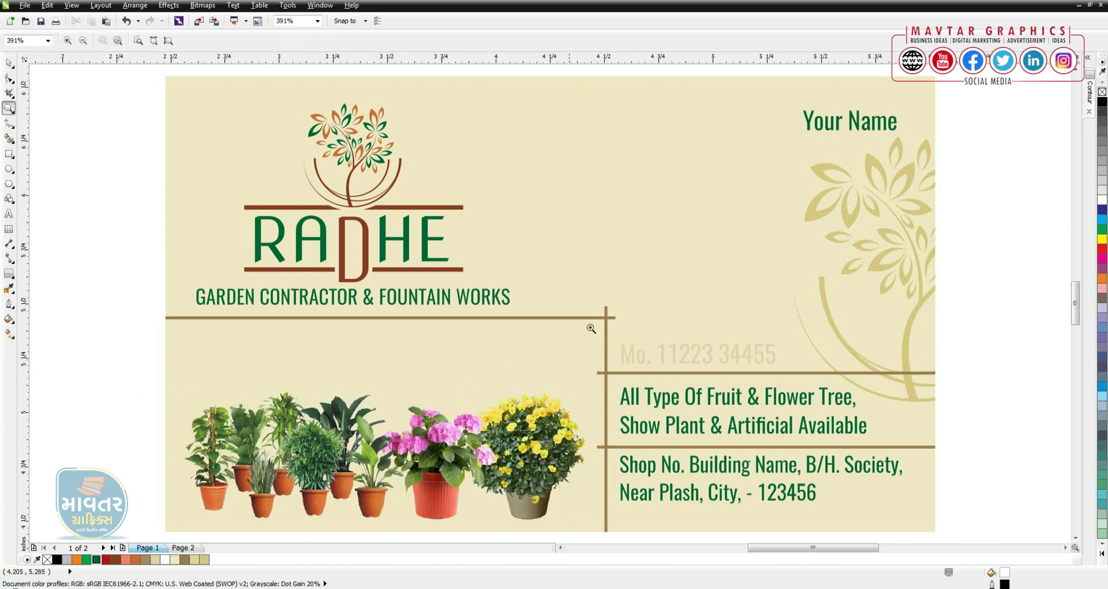
{"action": "left_click", "coordinate": [8, 155]}
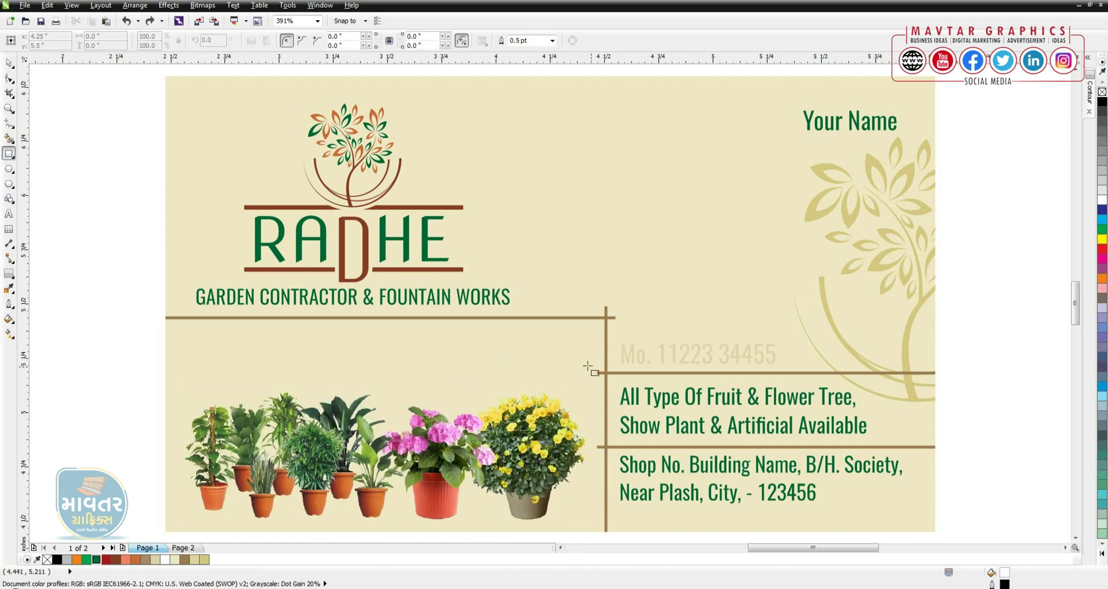
Draw a tiny outline-free dark green square beside the divider lines.
{"action": "left_click_drag", "start_coordinate": [587, 366], "coordinate": [596, 374]}
{"action": "key", "text": "space"}
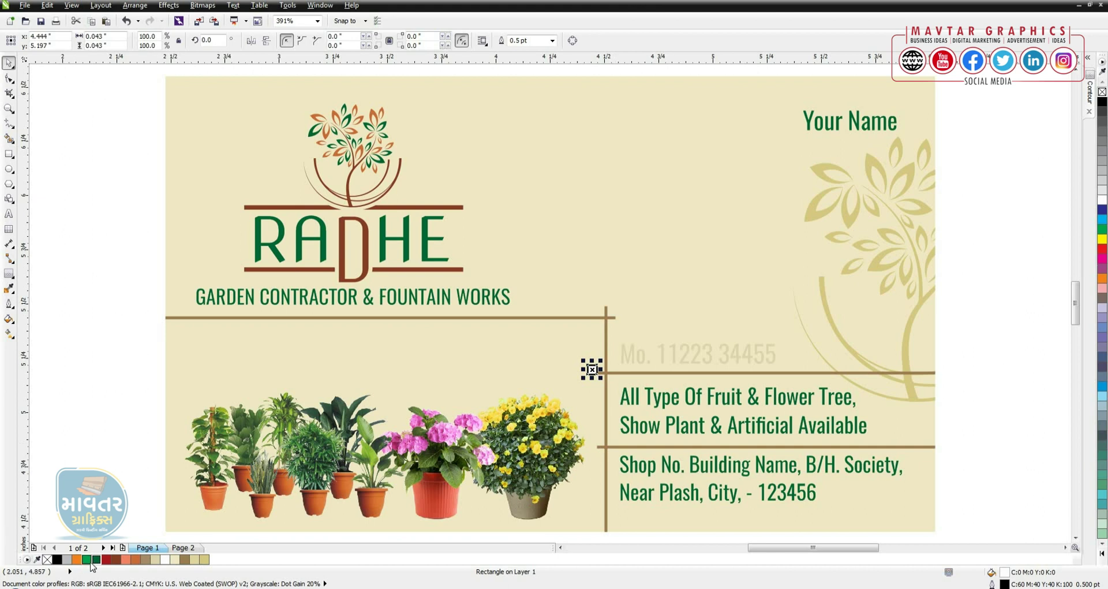
{"action": "left_click", "coordinate": [93, 560]}
{"action": "right_click", "coordinate": [1101, 92]}
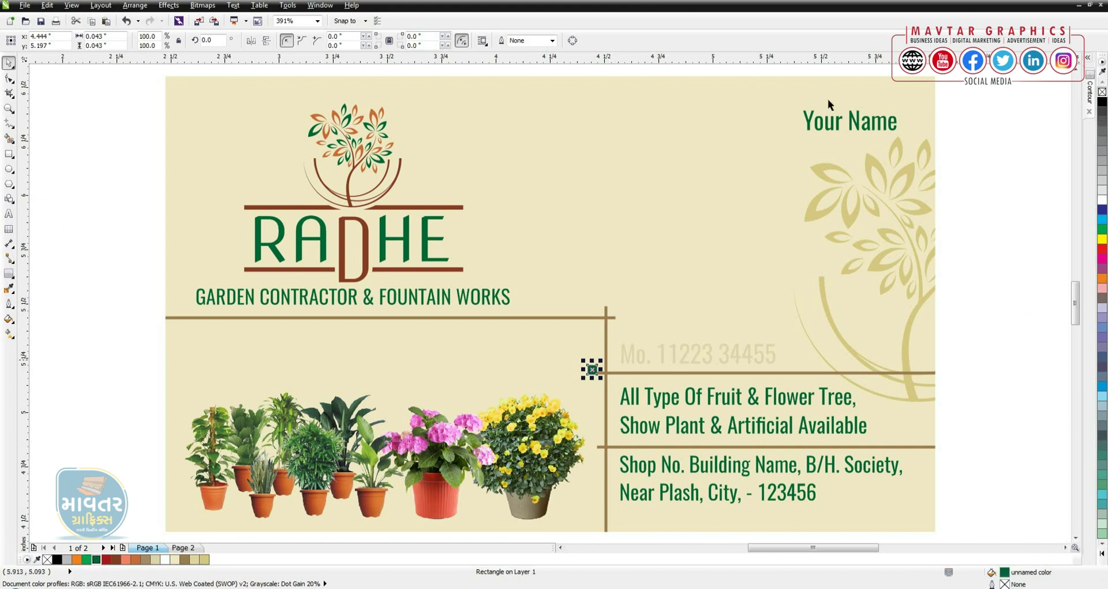
{"action": "left_click", "coordinate": [622, 373], "text": "shift"}
{"action": "key", "text": "ctrl+z"}
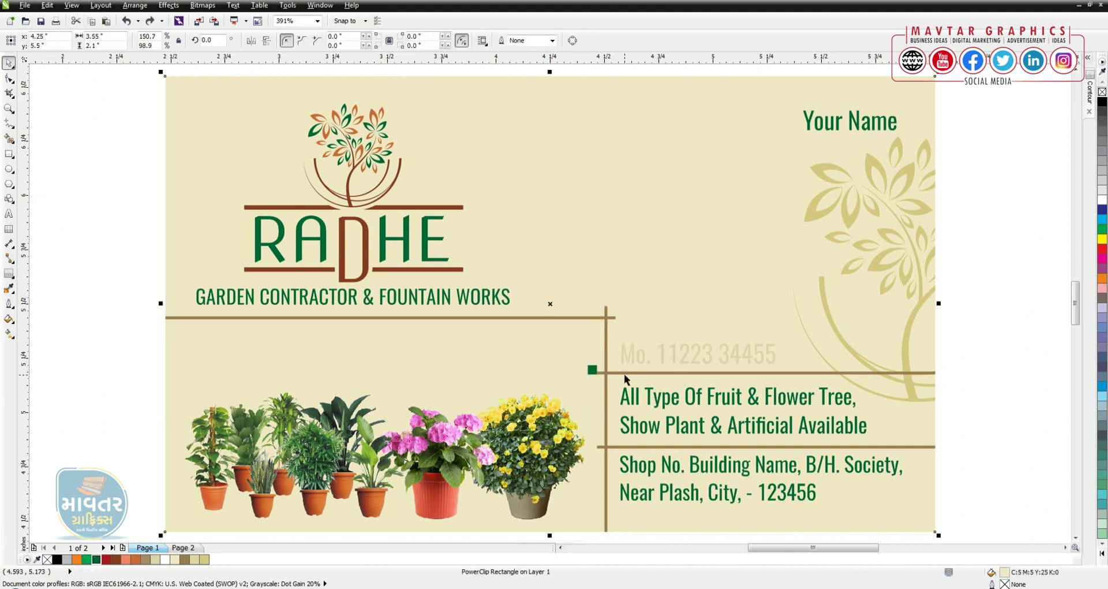
Extend the lower divider line leftward and nudge the top divider line right.
{"action": "left_click", "coordinate": [141, 222]}
{"action": "left_click", "coordinate": [593, 370]}
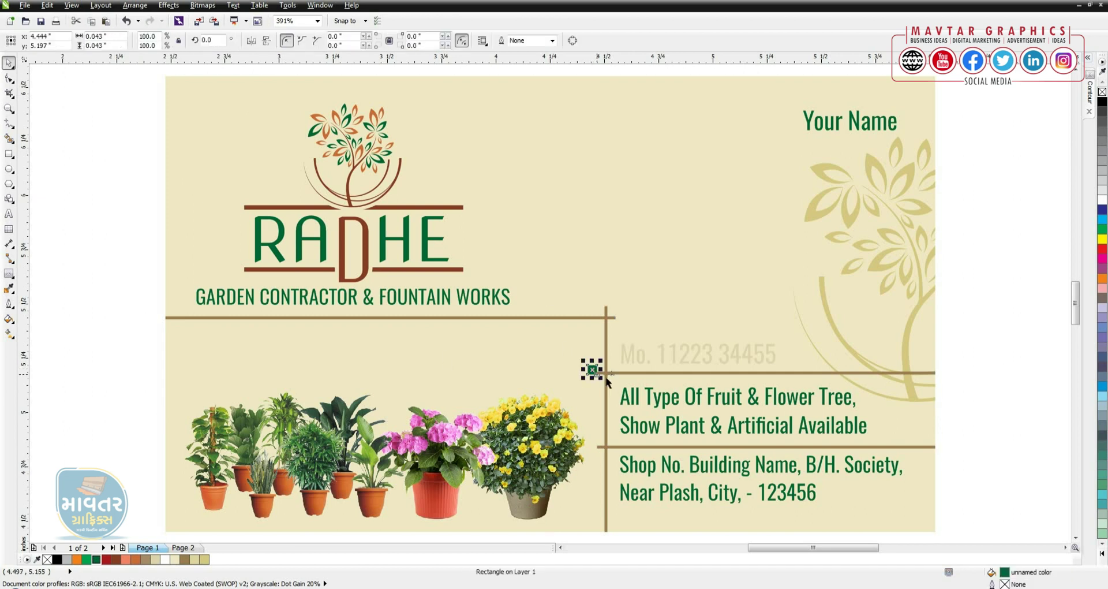
{"action": "left_click", "coordinate": [588, 392]}
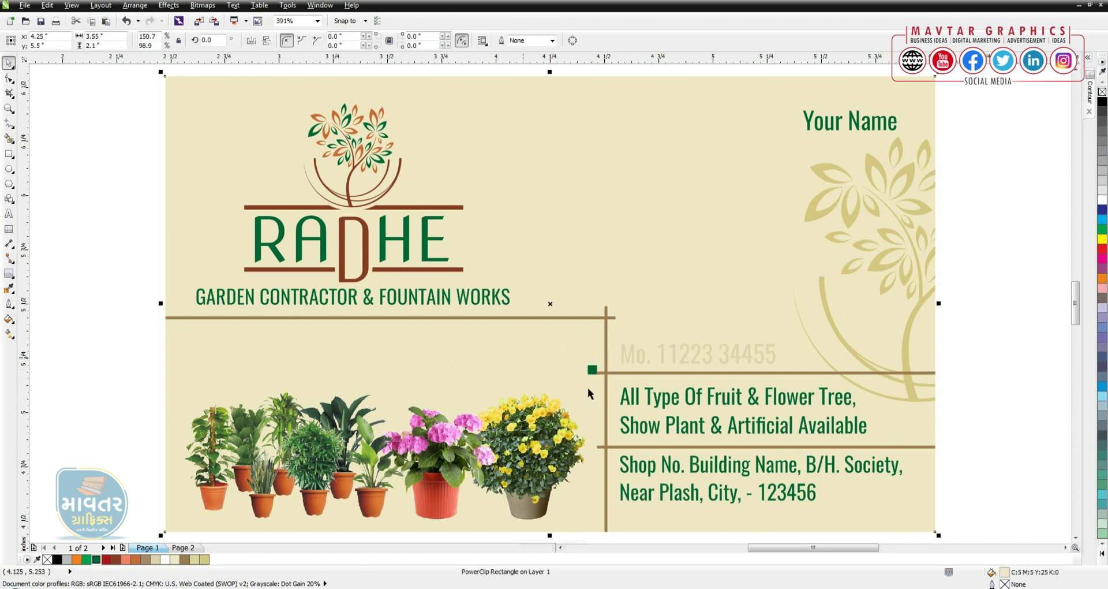
{"action": "left_click", "coordinate": [617, 373]}
{"action": "left_click", "coordinate": [608, 446]}
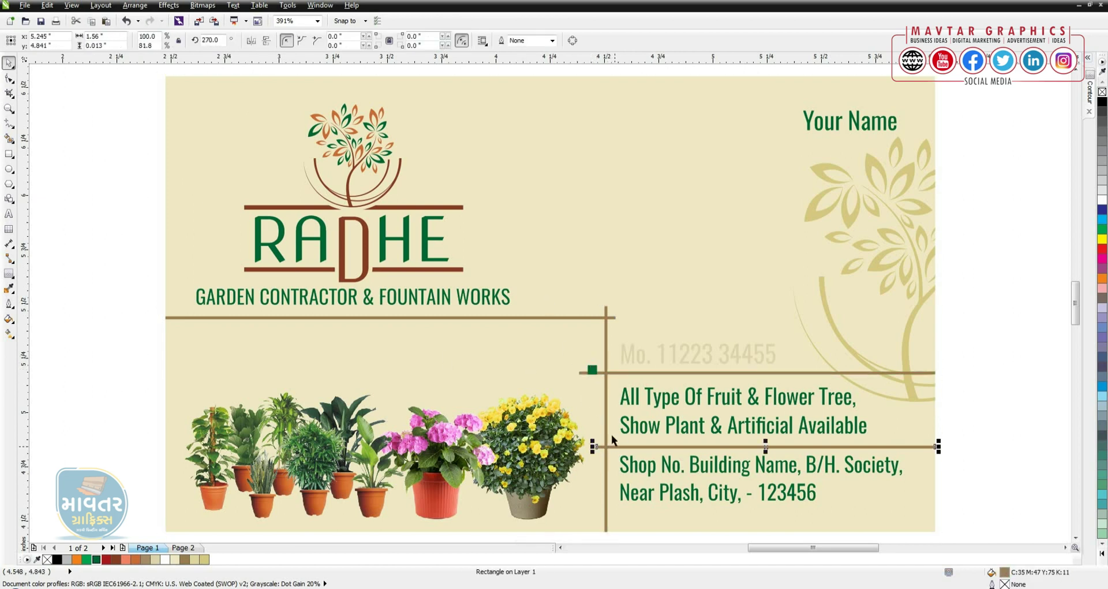
{"action": "left_click_drag", "start_coordinate": [599, 446], "coordinate": [579, 446]}
{"action": "left_click", "coordinate": [597, 317]}
{"action": "left_click", "coordinate": [601, 279]}
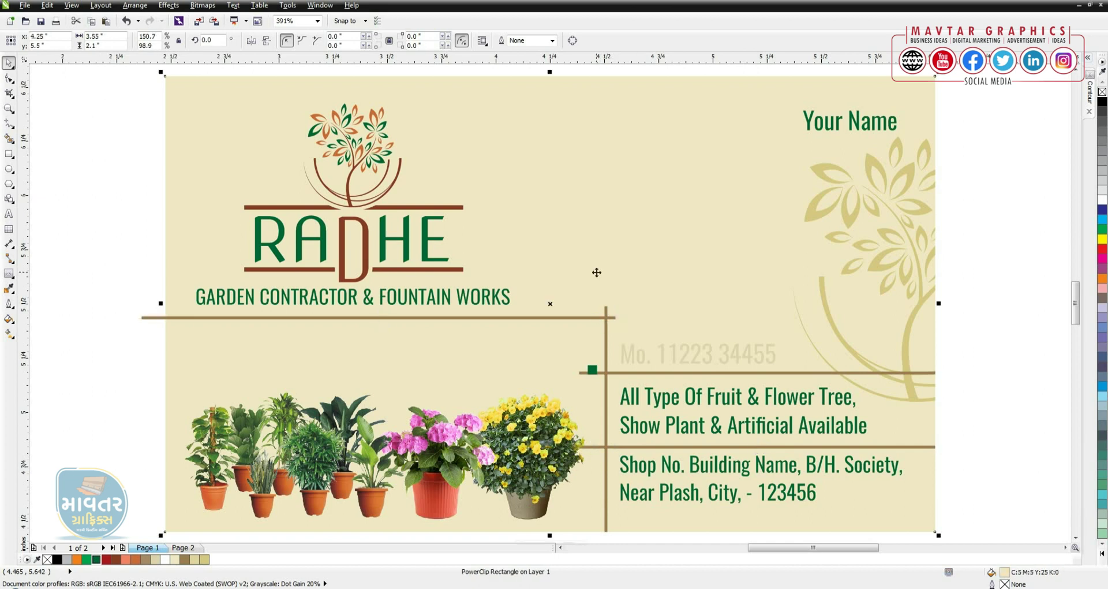
{"action": "left_click", "coordinate": [527, 317]}
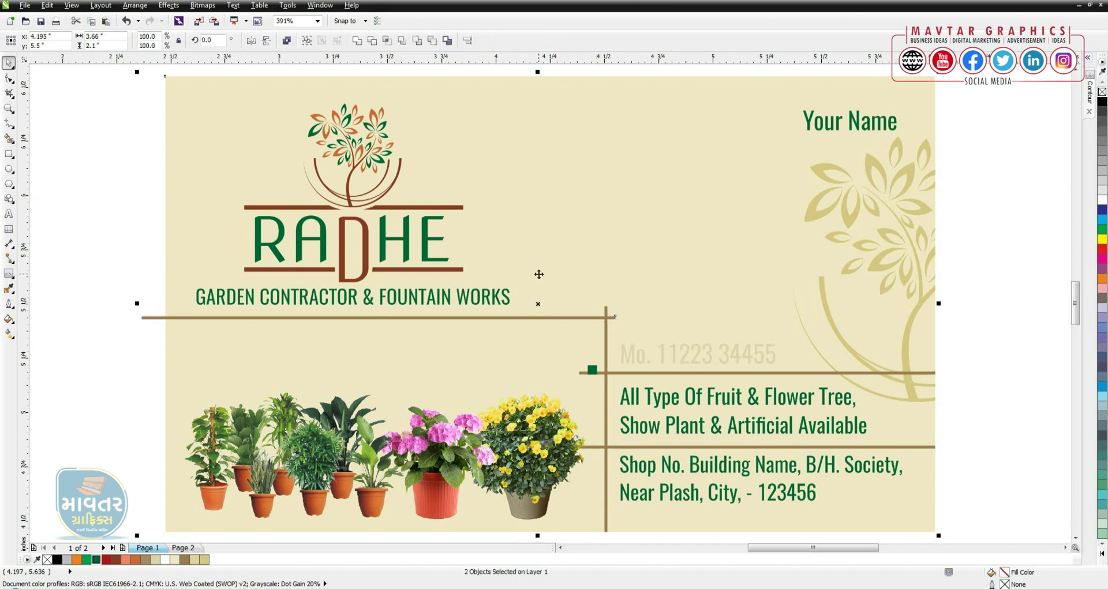
{"action": "key", "text": "Right"}
Move the green square onto the left end of the phone-number divider line.
{"action": "left_click", "coordinate": [112, 330]}
{"action": "left_click", "coordinate": [593, 369]}
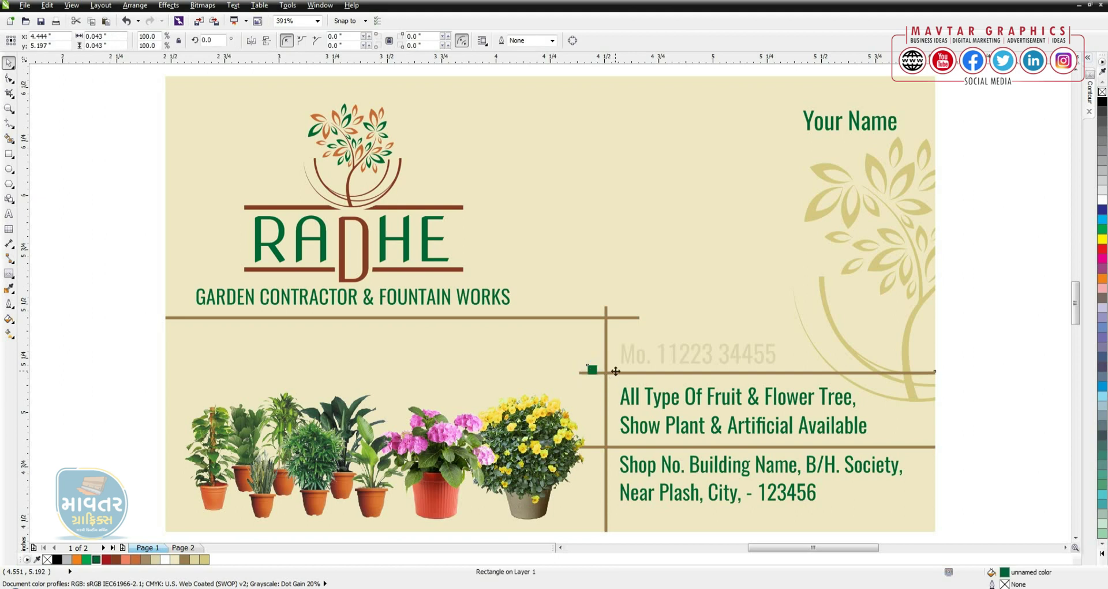
{"action": "key", "text": "Escape"}
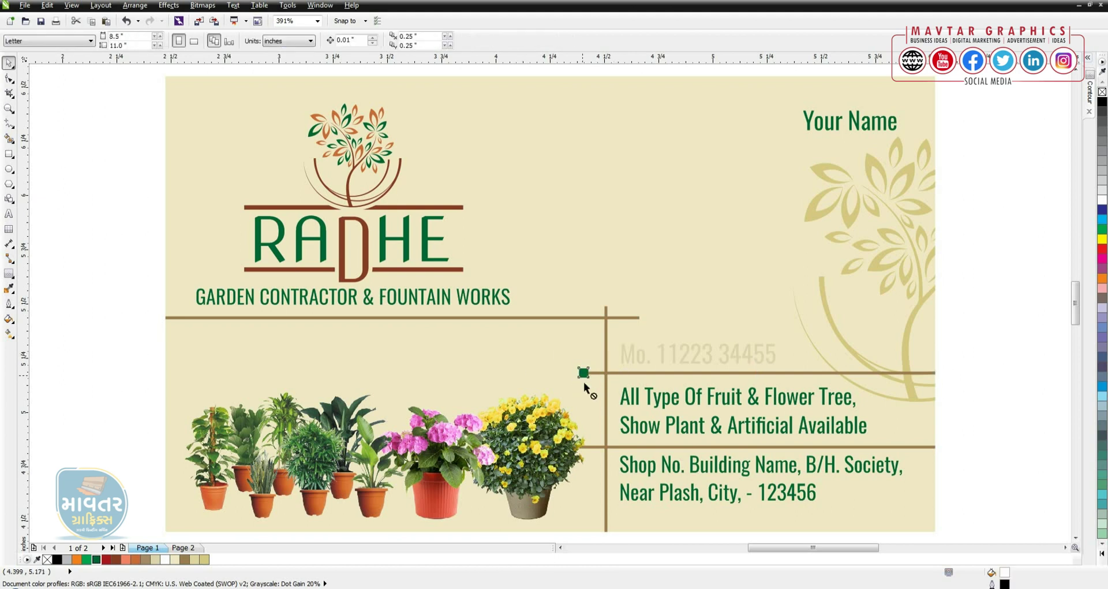
{"action": "left_click", "coordinate": [583, 374]}
{"action": "left_click", "coordinate": [627, 446], "text": "shift"}
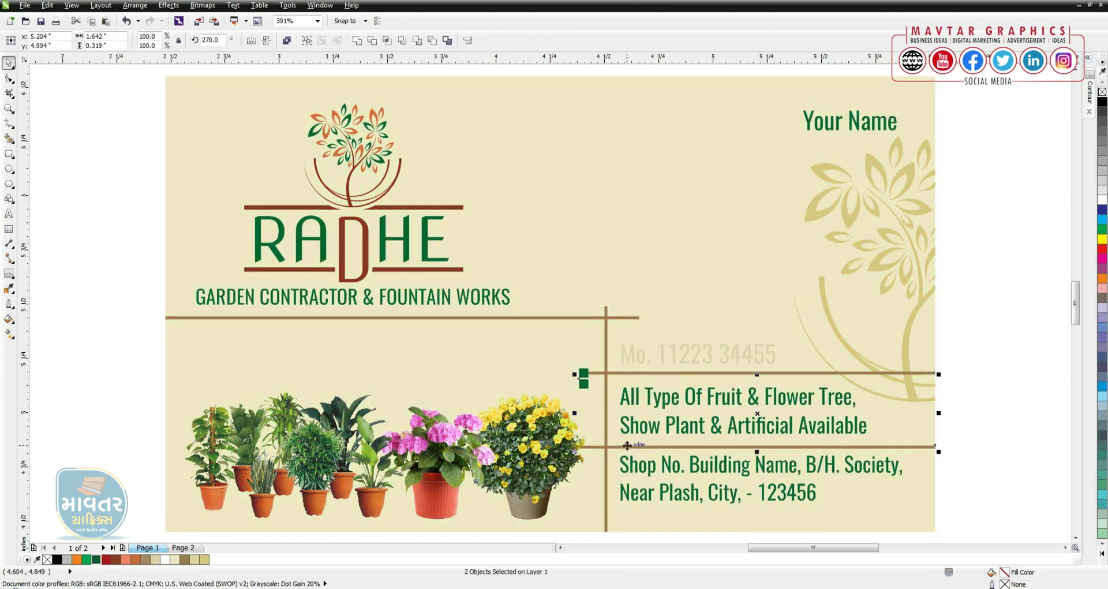
{"action": "left_click", "coordinate": [950, 427]}
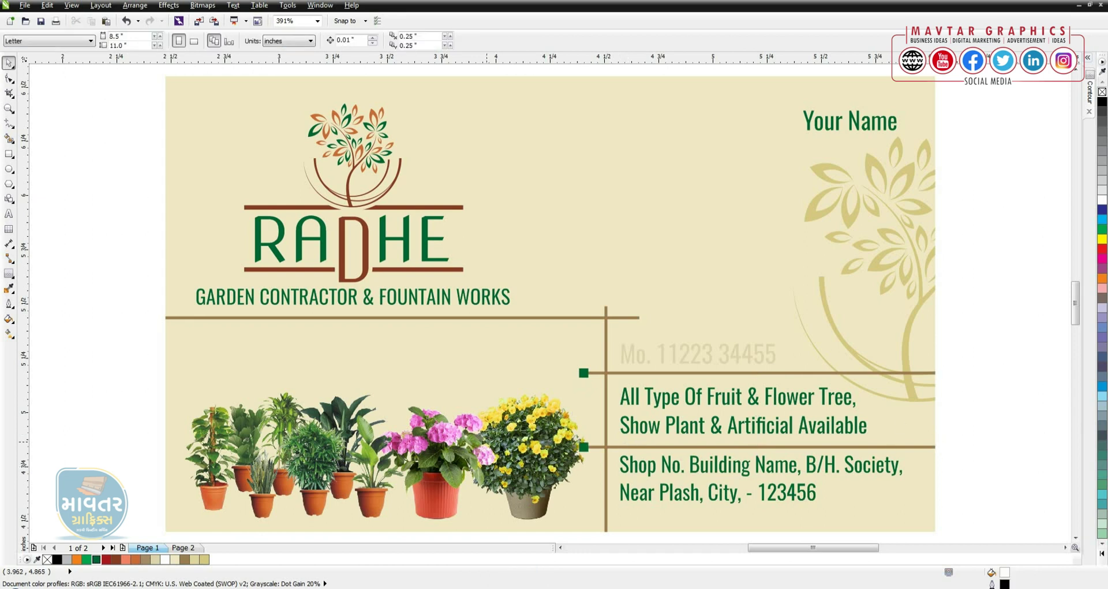
{"action": "left_click", "coordinate": [511, 450]}
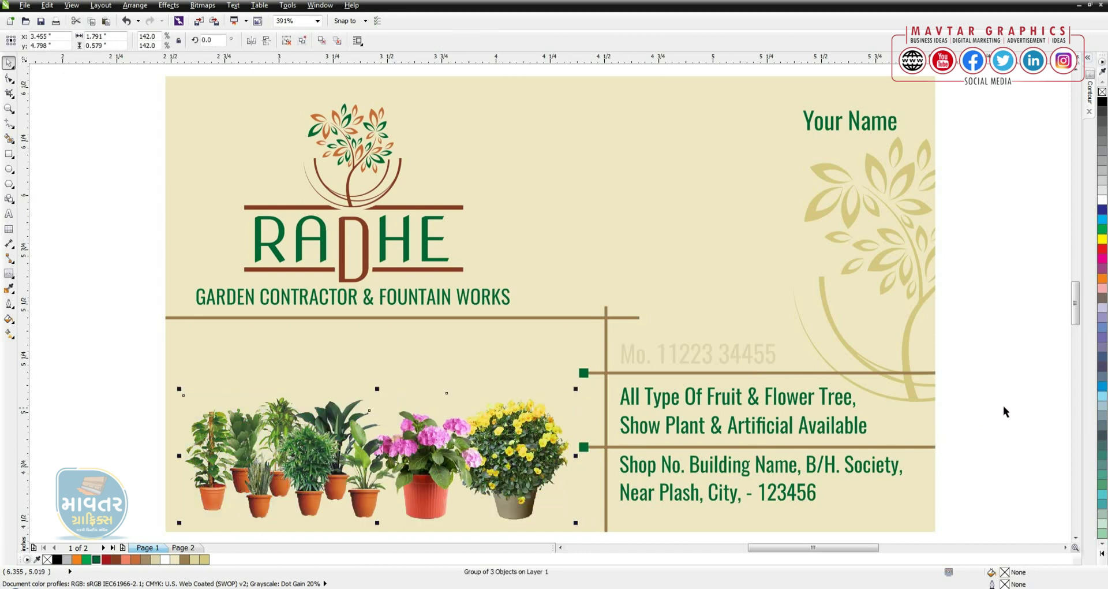
Paste a copy of the green square onto the top divider line's right end.
{"action": "key", "text": "z"}
{"action": "left_click_drag", "start_coordinate": [595, 272], "coordinate": [428, 492]}
{"action": "key", "text": "space"}
{"action": "key", "text": "ctrl+v"}
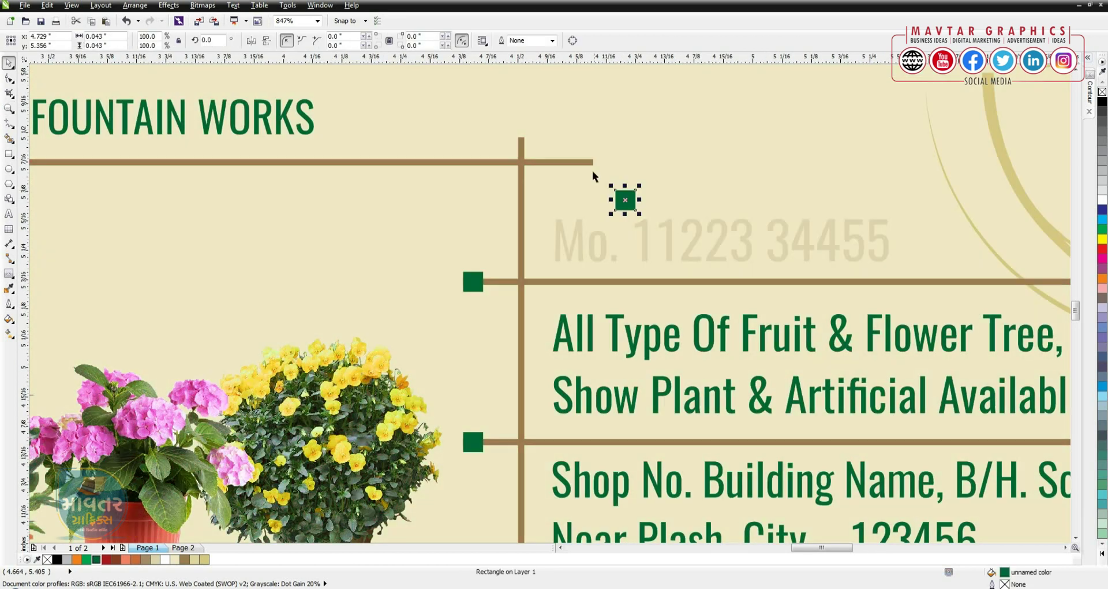
{"action": "left_click", "coordinate": [592, 162], "text": "shift"}
{"action": "key", "text": "e"}
{"action": "key", "text": "r"}
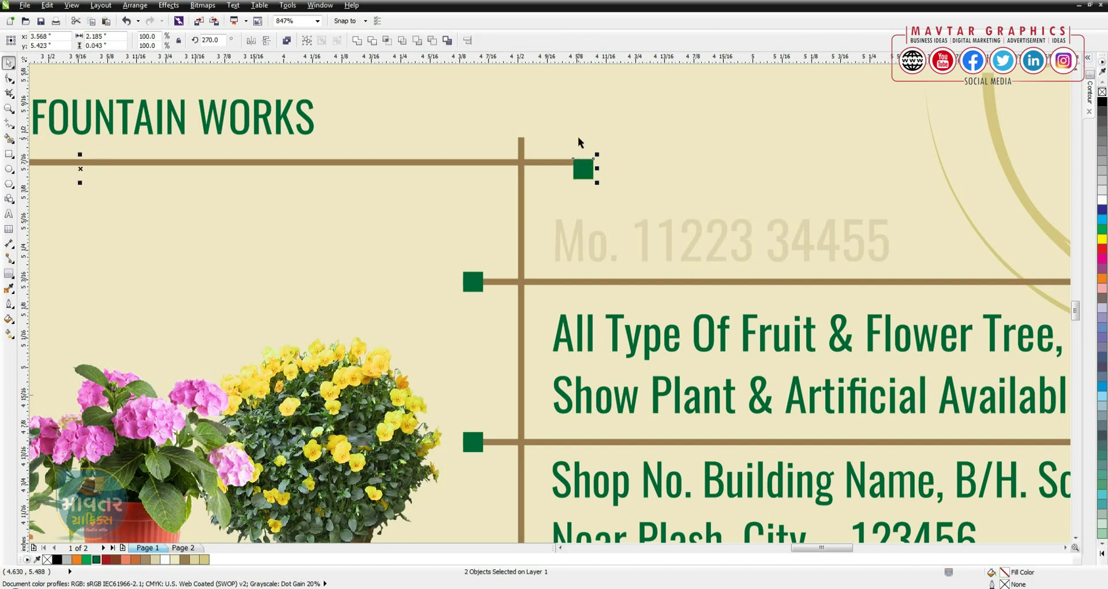
Stretch the vertical divider upward and cap its top with another green square.
{"action": "key", "text": "z"}
{"action": "key", "text": "space"}
{"action": "left_click", "coordinate": [521, 151]}
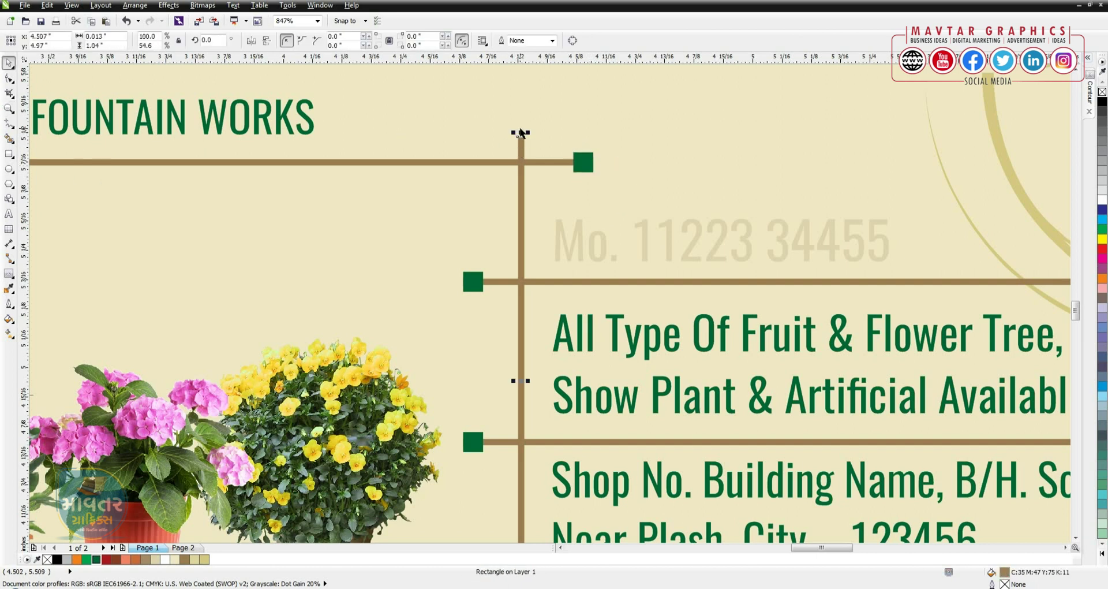
{"action": "left_click_drag", "start_coordinate": [520, 137], "coordinate": [521, 90]}
{"action": "left_click", "coordinate": [566, 109]}
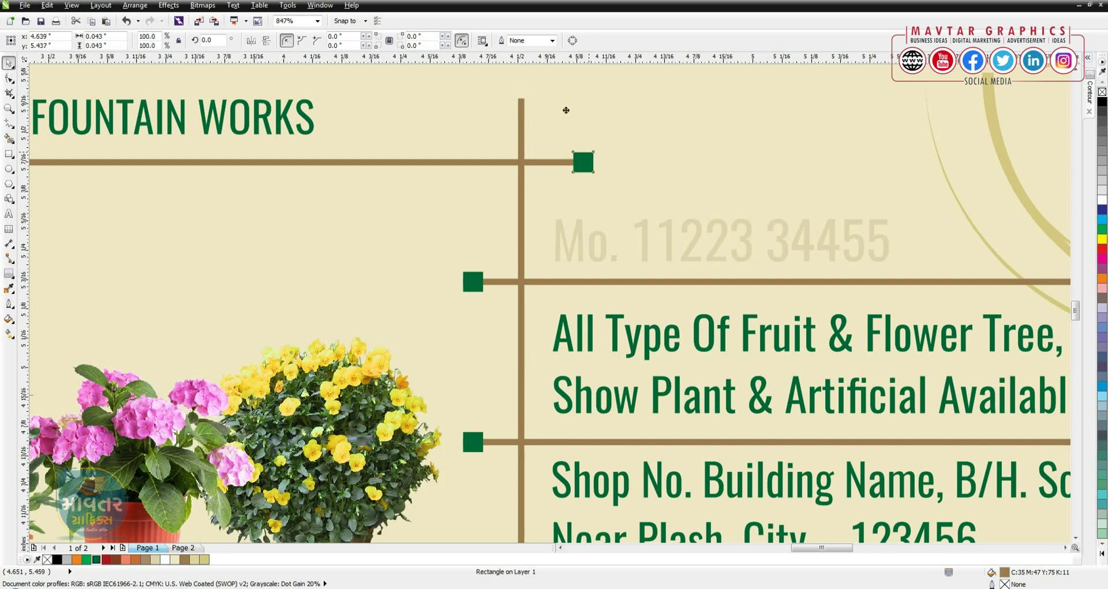
{"action": "key", "text": "ctrl+v"}
{"action": "mouse_move", "coordinate": [537, 124]}
{"action": "left_mouse_down"}
{"action": "mouse_move", "coordinate": [523, 125]}
{"action": "mouse_move", "coordinate": [521, 111]}
{"action": "left_mouse_up"}
{"action": "key", "text": "shift+F4"}
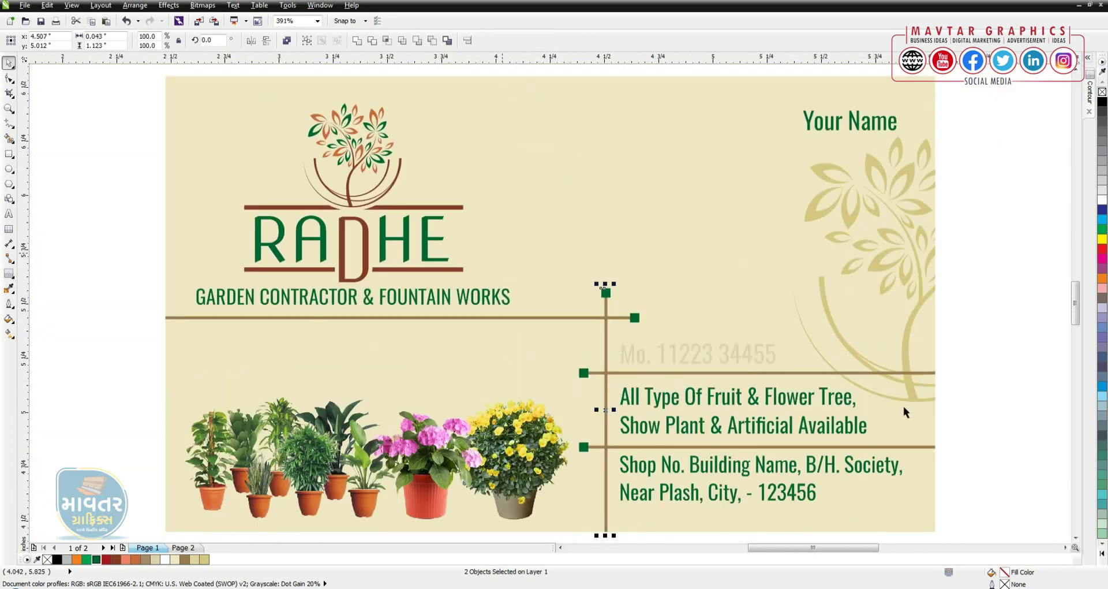
{"action": "left_click", "coordinate": [975, 364]}
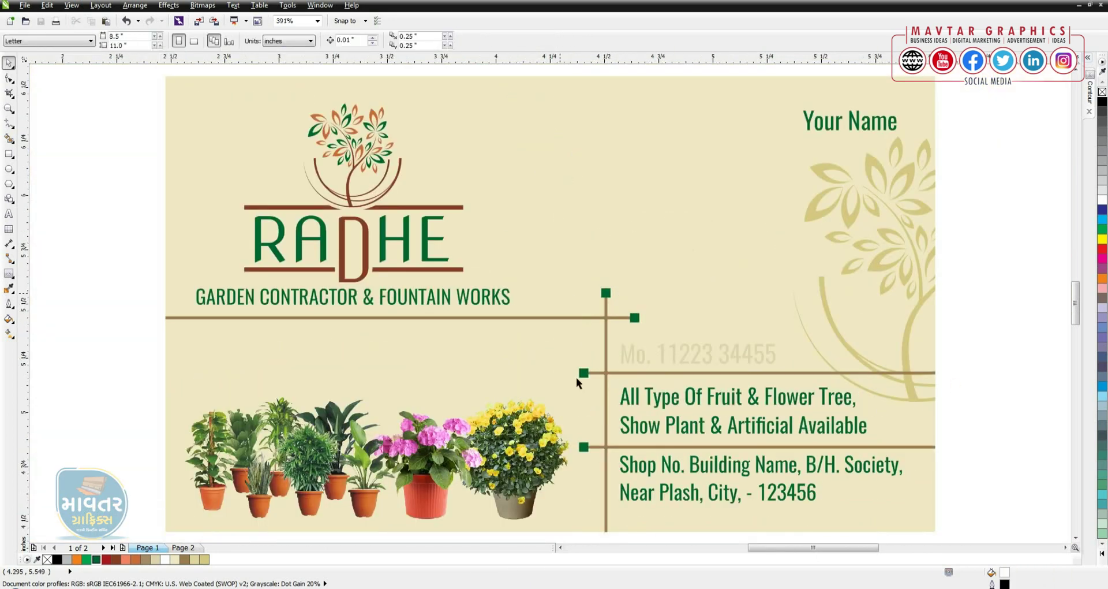
Colour the phone number and the two-line shop address dark red.
{"action": "left_click", "coordinate": [639, 361]}
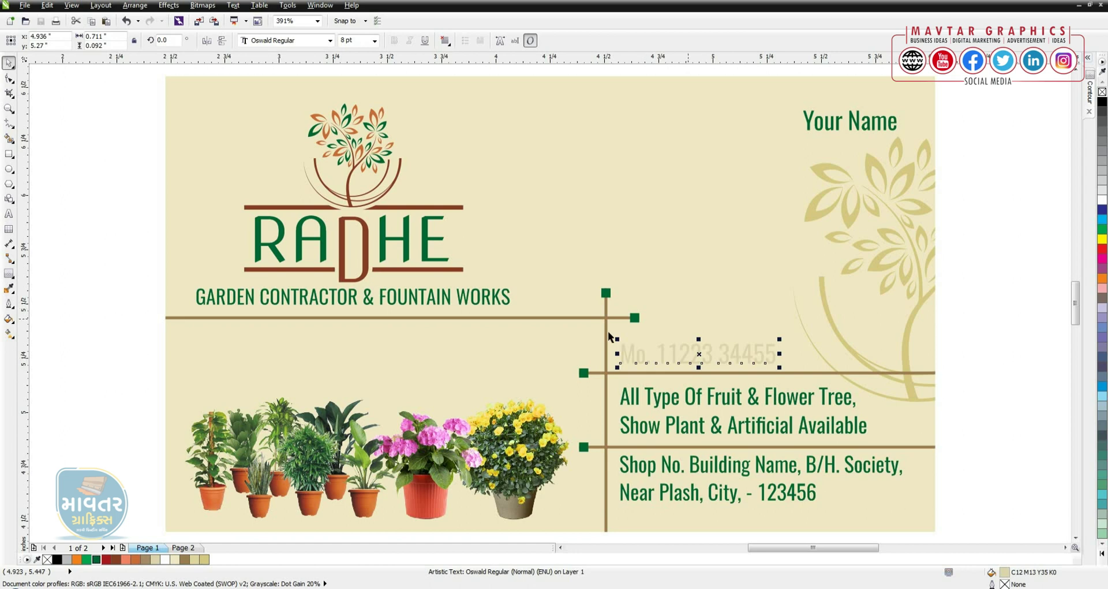
{"action": "left_click", "coordinate": [104, 559]}
{"action": "left_click", "coordinate": [1034, 402]}
{"action": "left_click", "coordinate": [738, 465]}
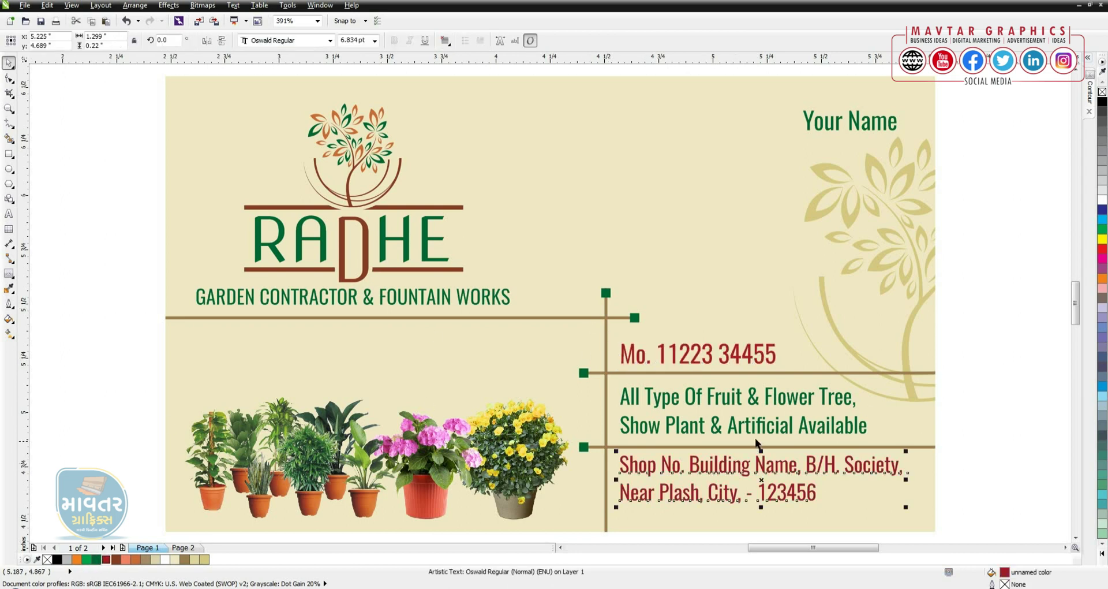
{"action": "left_click", "coordinate": [990, 399]}
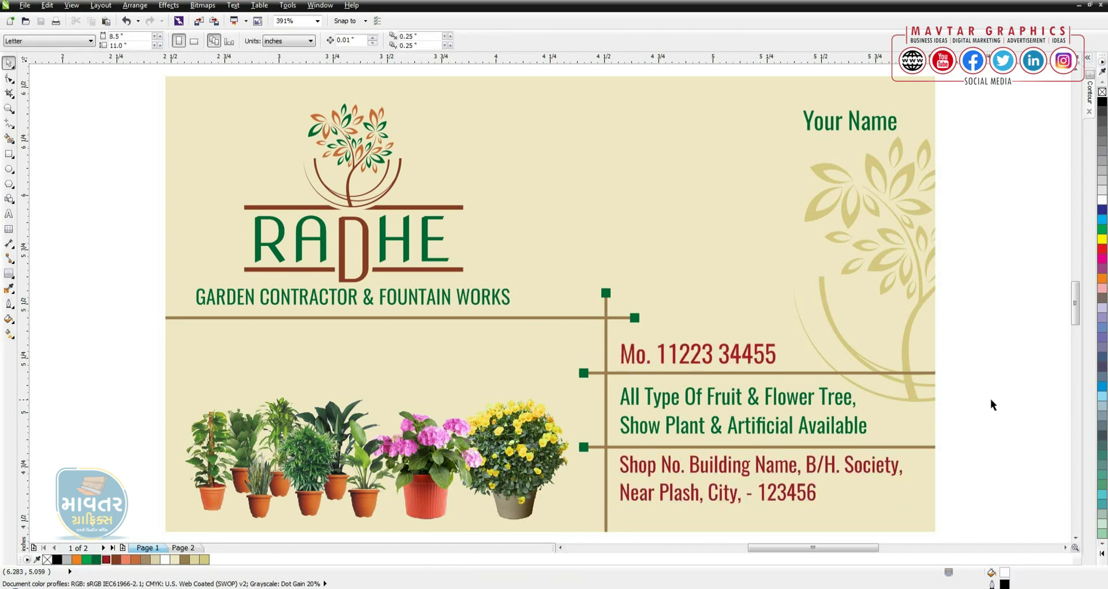
Draw an unfilled rounded rectangle around the Your Name heading.
{"action": "key", "text": "z"}
{"action": "left_click_drag", "start_coordinate": [700, 81], "coordinate": [967, 185]}
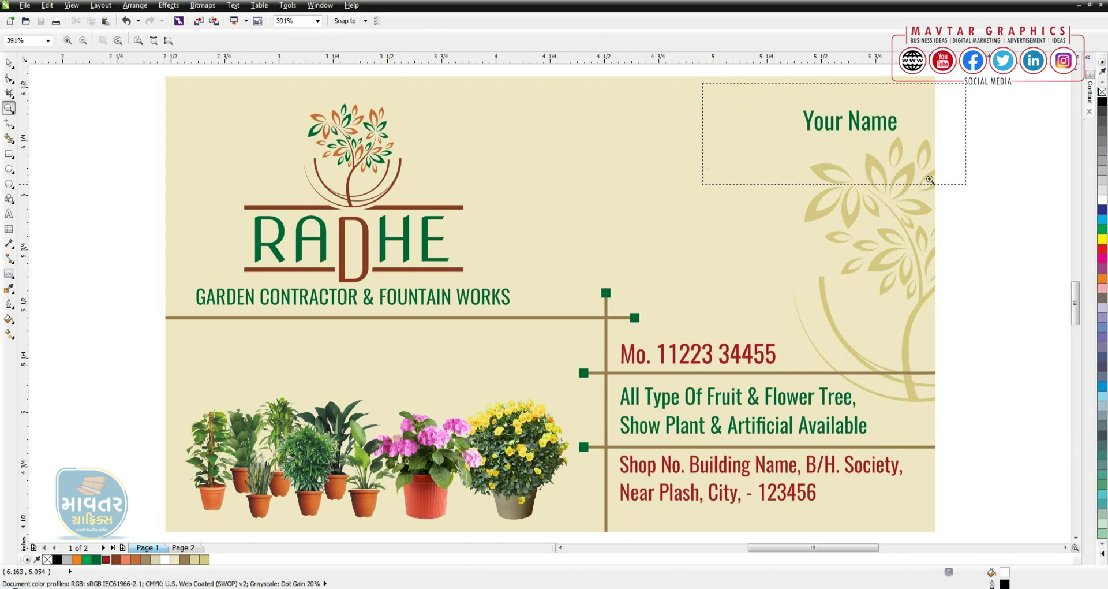
{"action": "left_click", "coordinate": [9, 153]}
{"action": "left_click_drag", "start_coordinate": [184, 193], "coordinate": [1034, 314]}
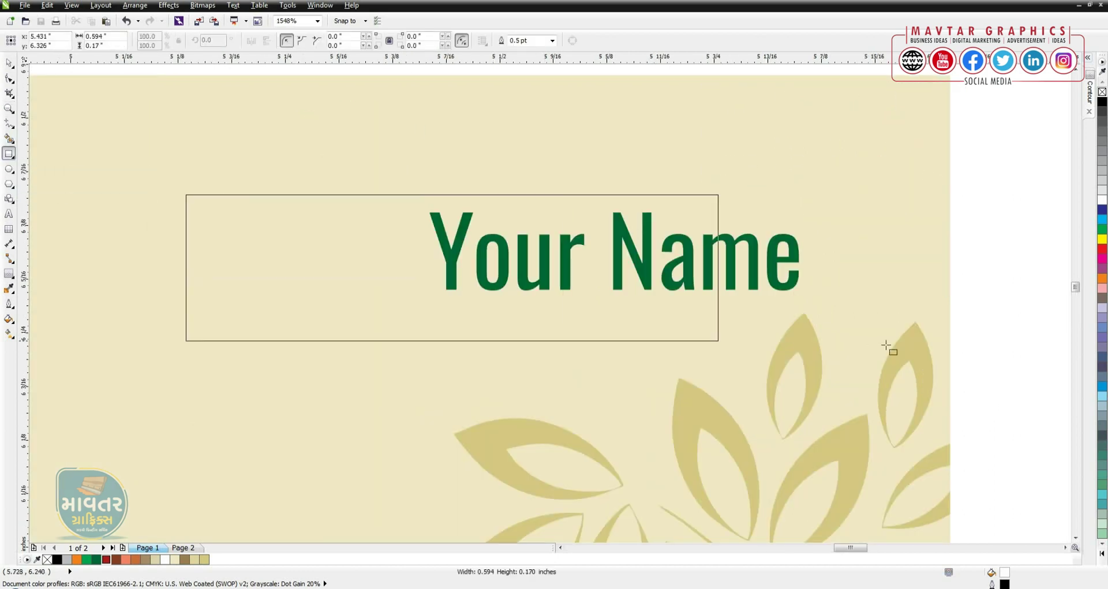
{"action": "left_click", "coordinate": [8, 79]}
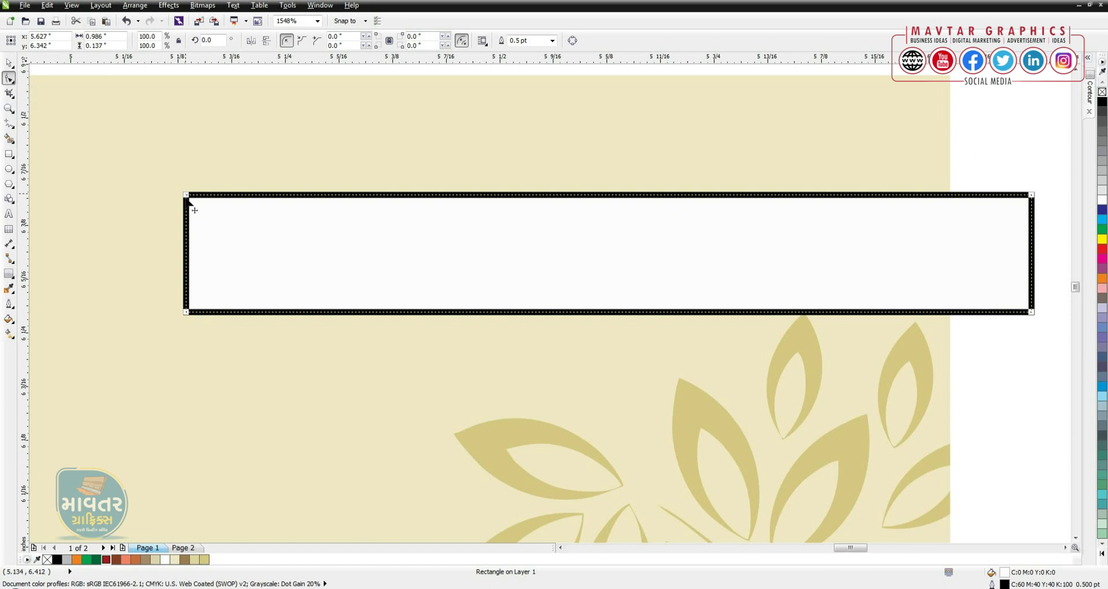
{"action": "left_click_drag", "start_coordinate": [195, 210], "coordinate": [210, 210]}
{"action": "key", "text": "space"}
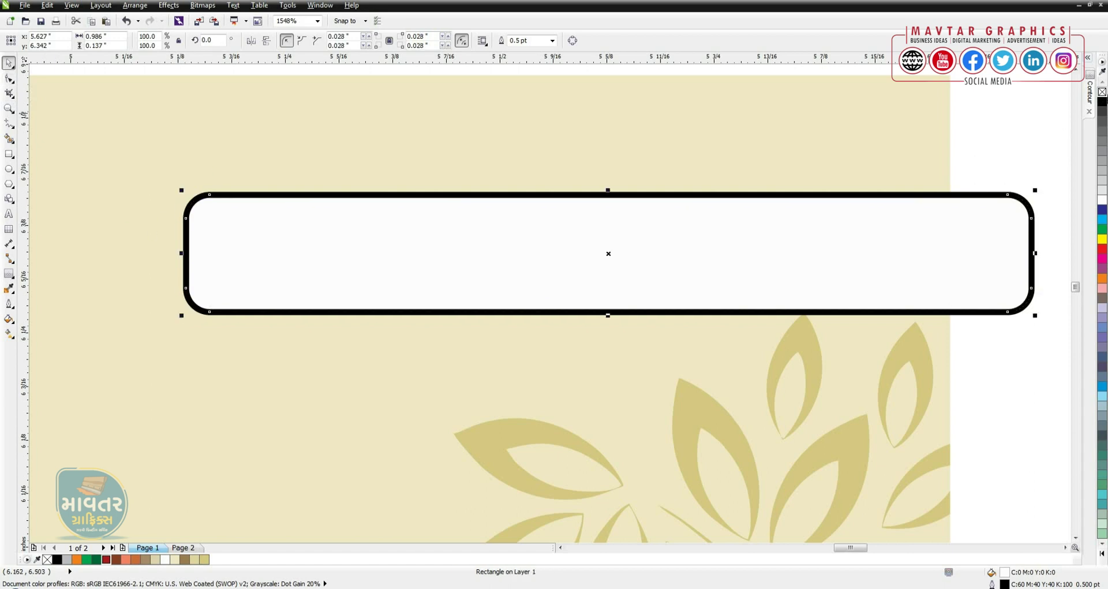
{"action": "left_click", "coordinate": [1102, 91]}
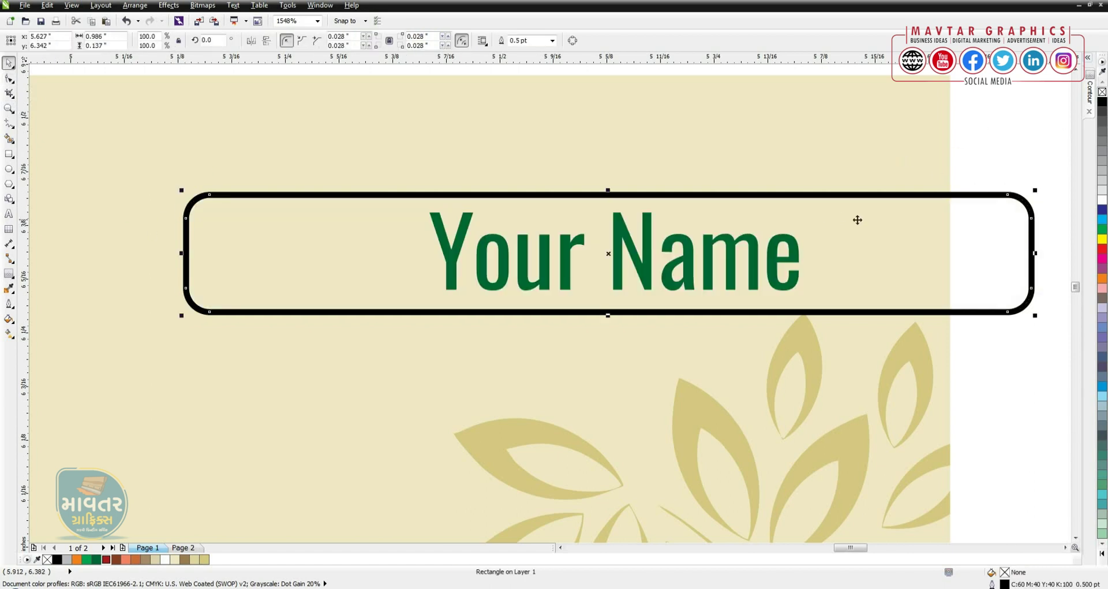
{"action": "left_click", "coordinate": [799, 156], "text": "shift"}
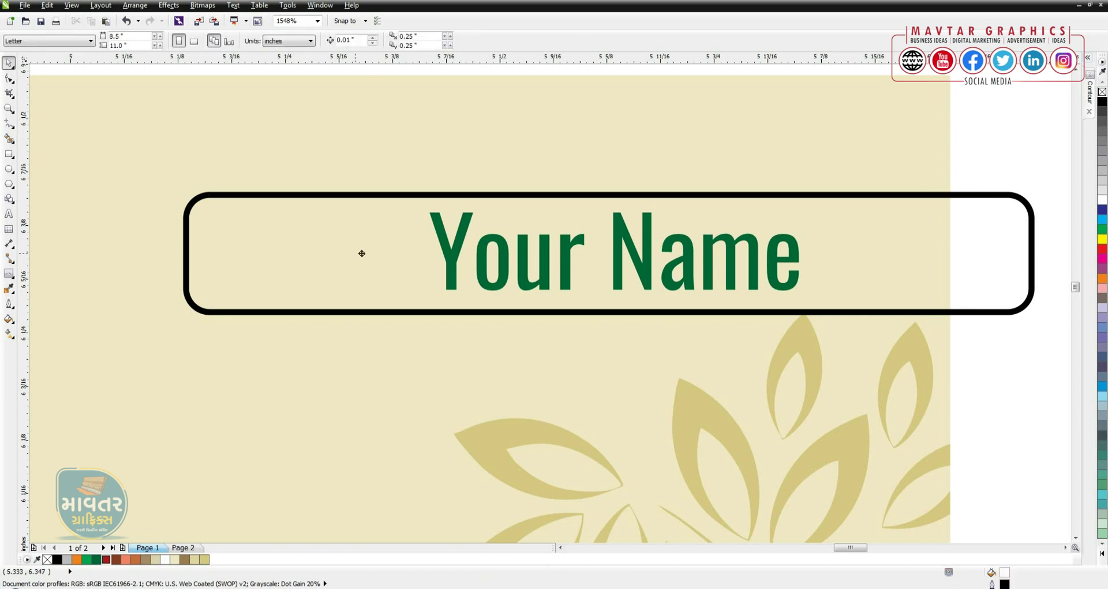
Intersect the rounded outline with the card background and fill the banner dark red.
{"action": "left_click_drag", "start_coordinate": [361, 249], "coordinate": [427, 251]}
{"action": "left_click", "coordinate": [385, 40]}
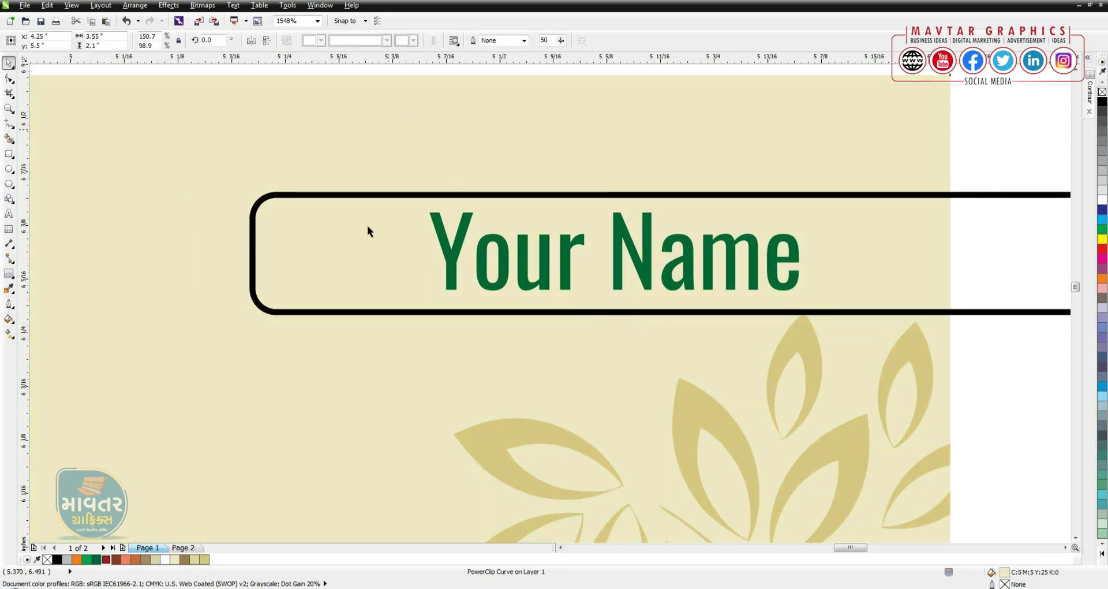
{"action": "left_click", "coordinate": [108, 559]}
{"action": "key", "text": "ctrl+z"}
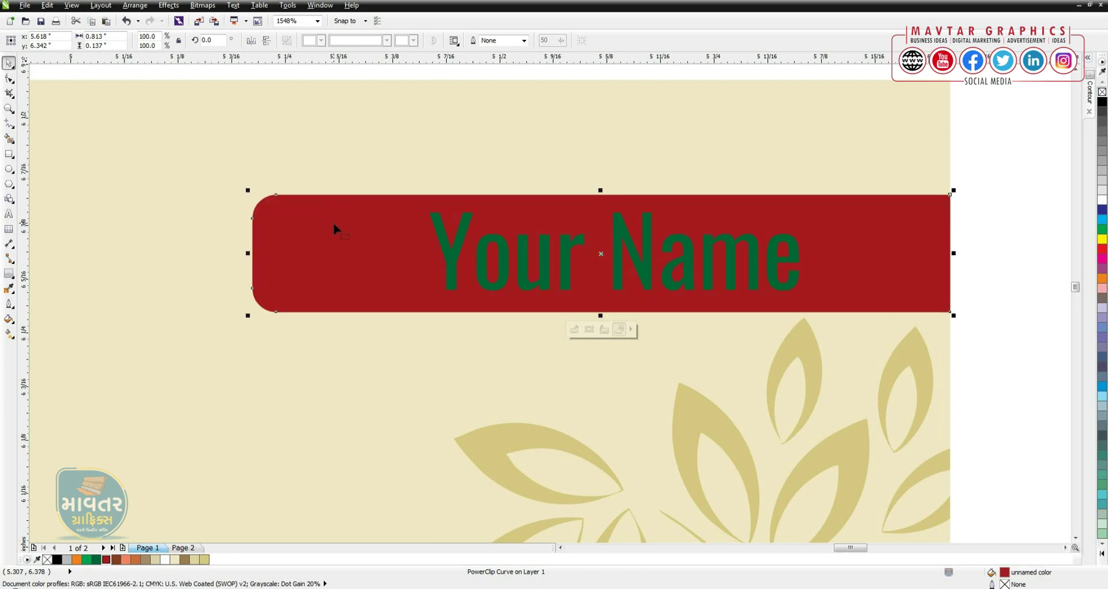
Split off the banner's rounded left end as its own shape using a thin rectangle and Smart Fill.
{"action": "left_click", "coordinate": [9, 154]}
{"action": "left_click_drag", "start_coordinate": [376, 166], "coordinate": [383, 352]}
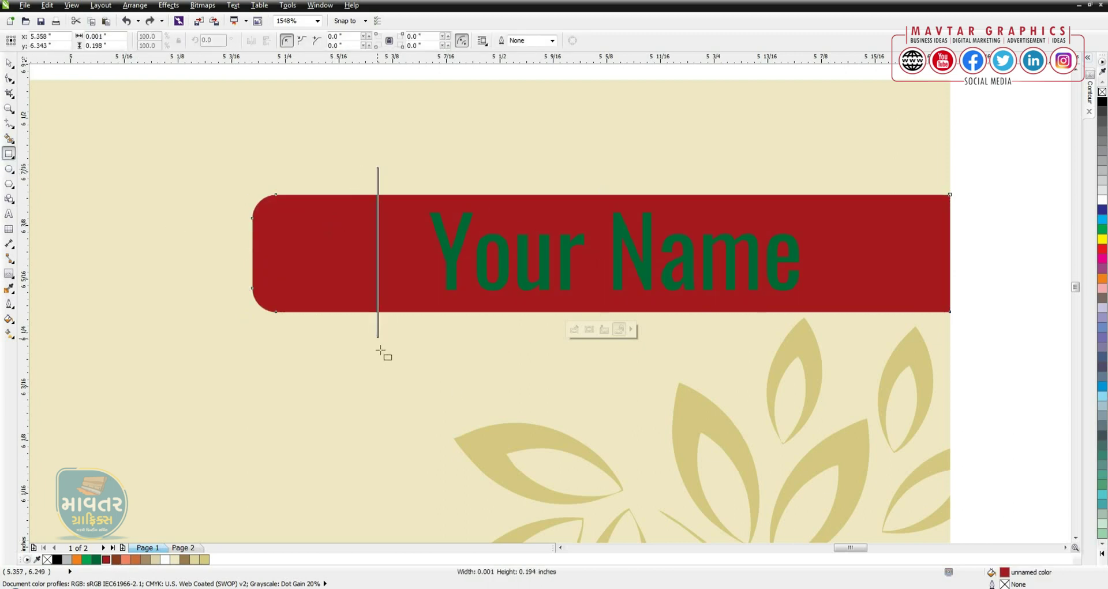
{"action": "left_click", "coordinate": [9, 93]}
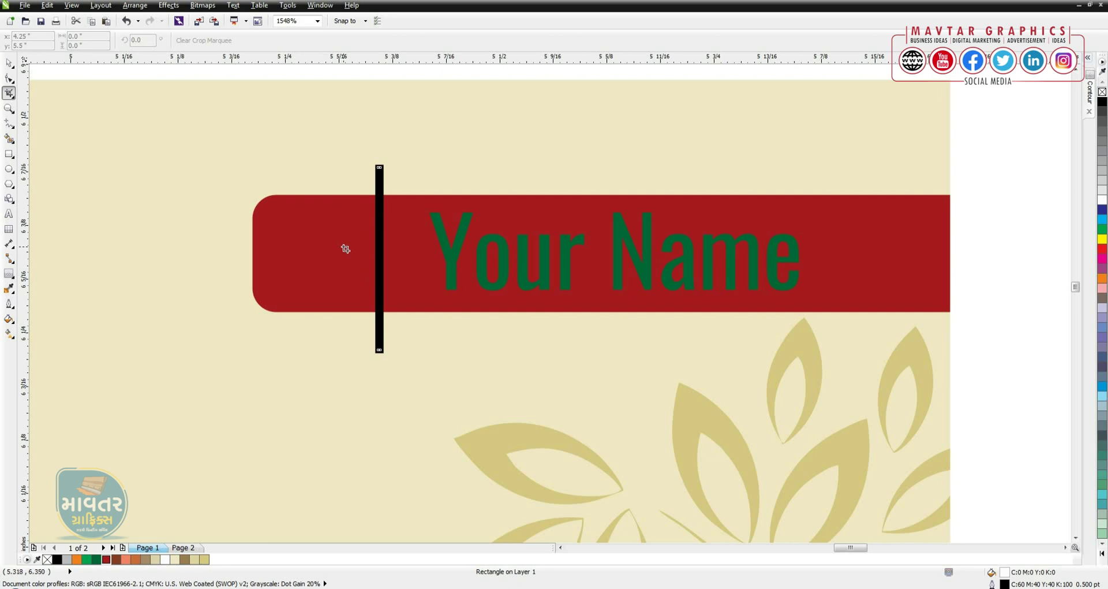
{"action": "left_click", "coordinate": [7, 140]}
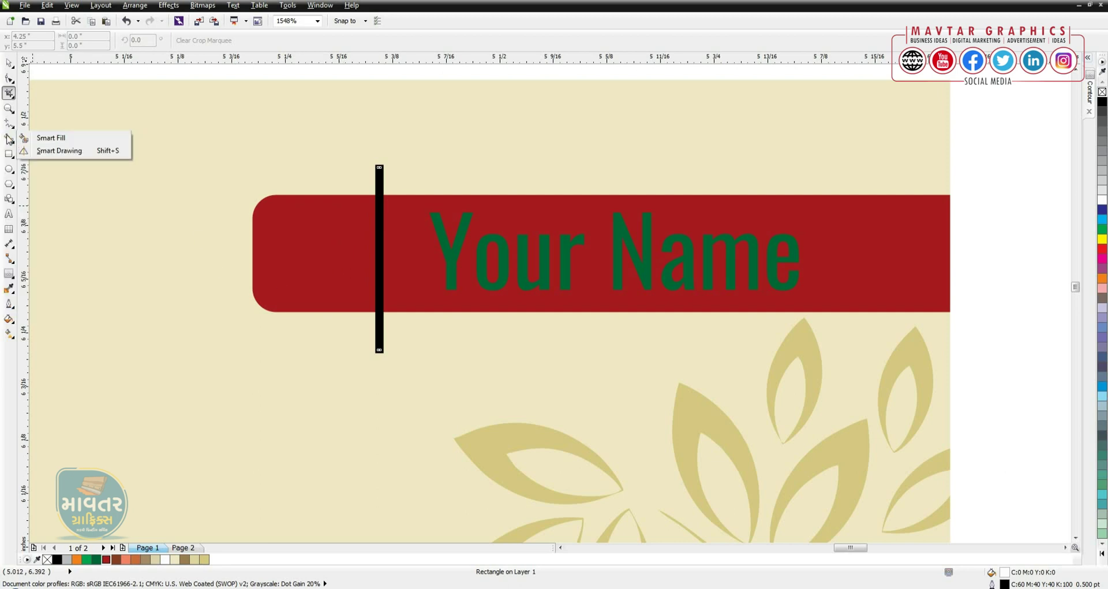
{"action": "left_click", "coordinate": [51, 138]}
{"action": "left_click", "coordinate": [318, 242]}
{"action": "key", "text": "Delete"}
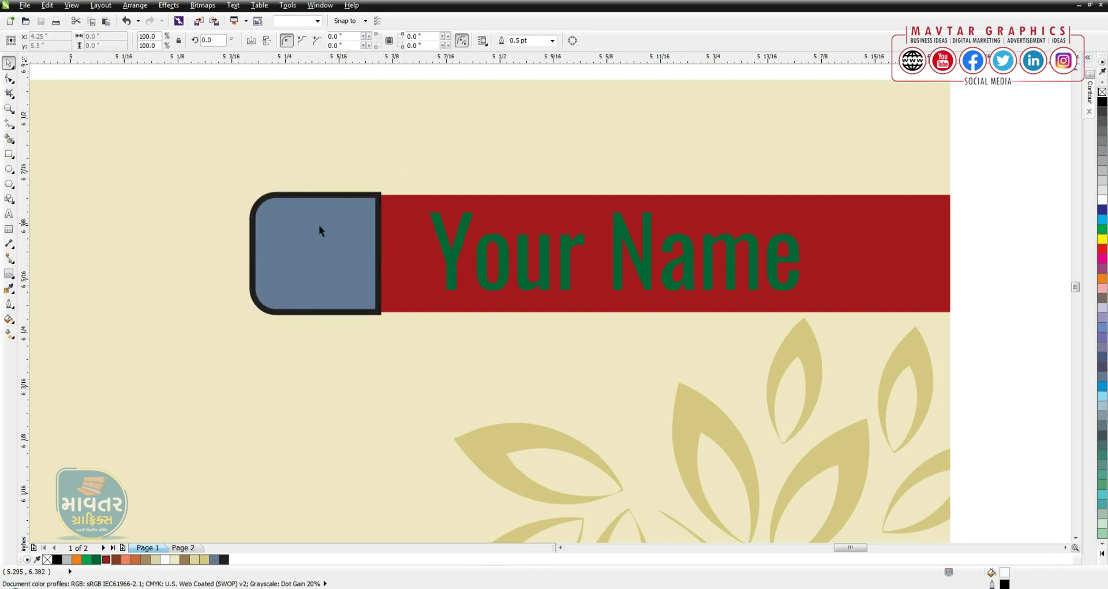
{"action": "left_click", "coordinate": [319, 225]}
Make the end shape outline-free dark green and the Your Name text white.
{"action": "right_click", "coordinate": [1102, 92]}
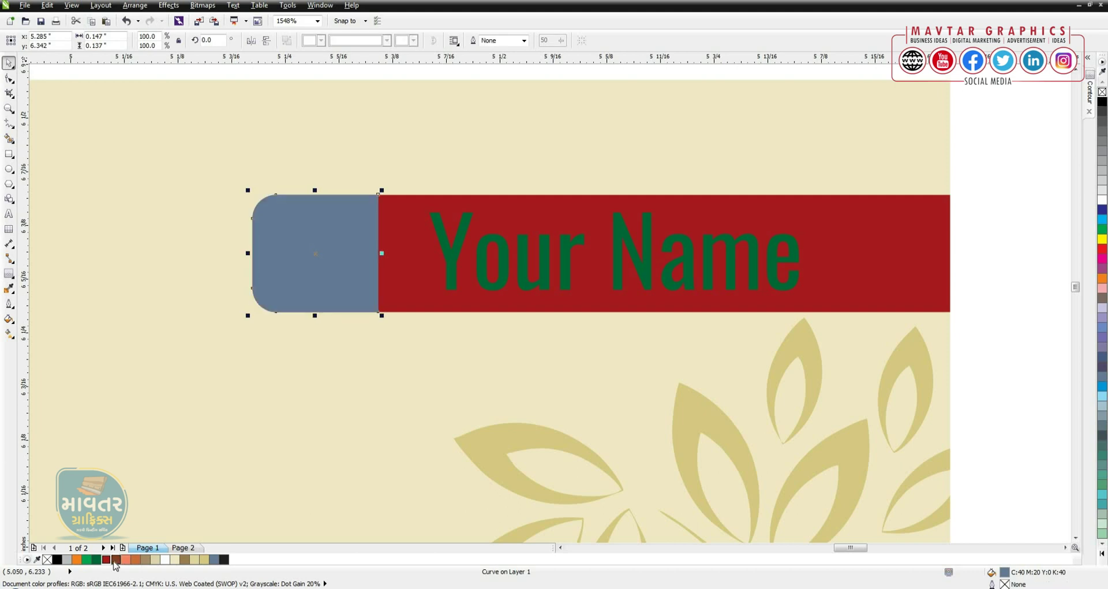
{"action": "left_click", "coordinate": [96, 558]}
{"action": "left_click", "coordinate": [456, 269]}
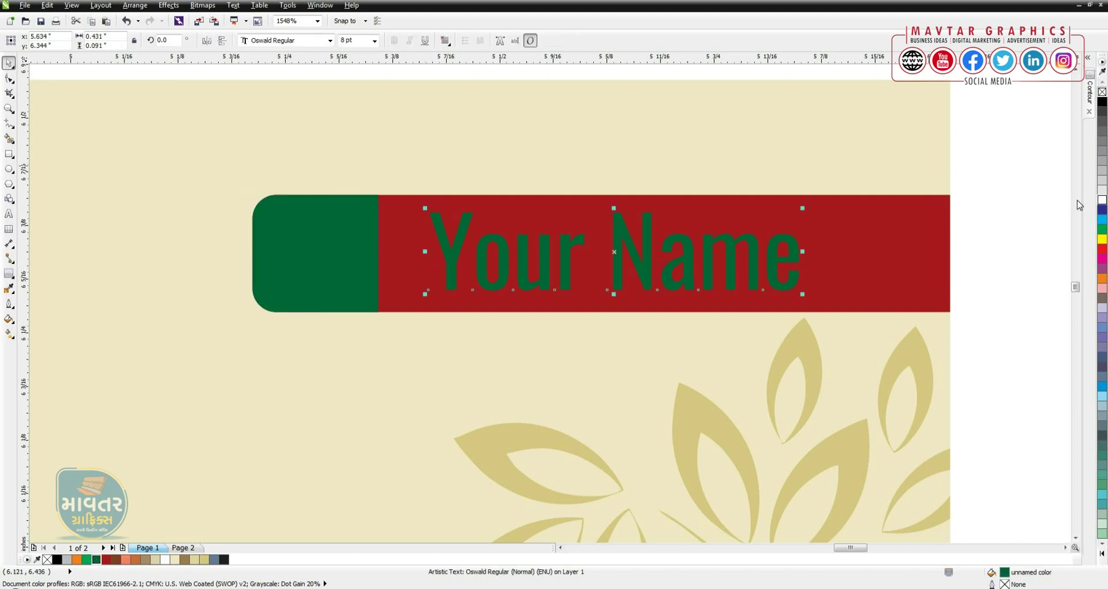
{"action": "left_click", "coordinate": [1102, 199]}
{"action": "key", "text": "shift+F4"}
{"action": "left_click", "coordinate": [1050, 164]}
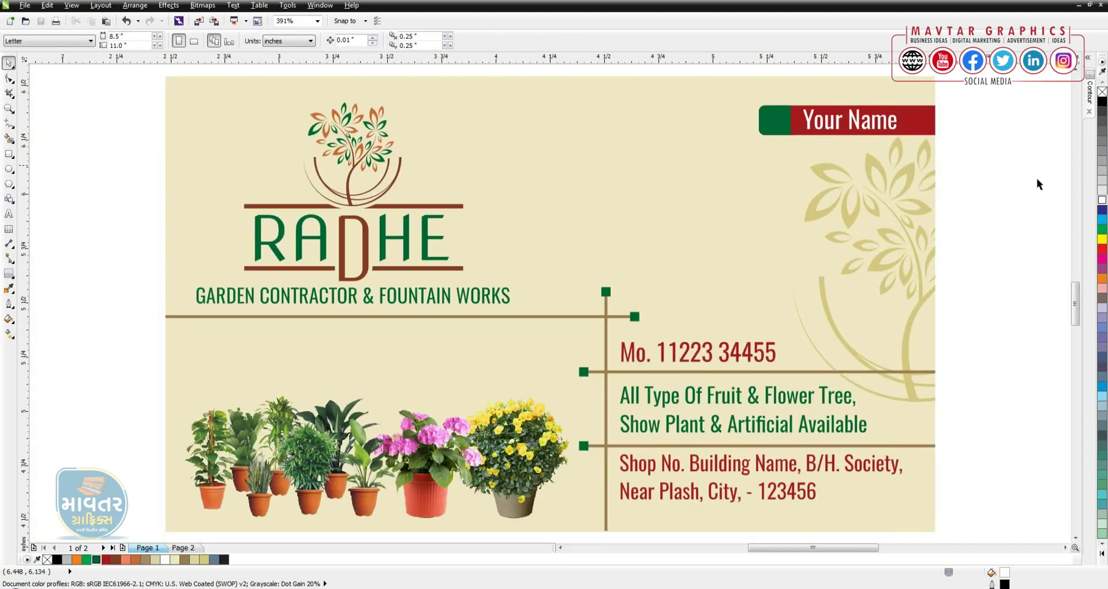
Copy the person icon from Page 2 and paste it onto the card.
{"action": "left_click", "coordinate": [183, 547]}
{"action": "left_click", "coordinate": [490, 272]}
{"action": "key", "text": "ctrl+c"}
{"action": "left_click", "coordinate": [148, 547]}
{"action": "key", "text": "ctrl+v"}
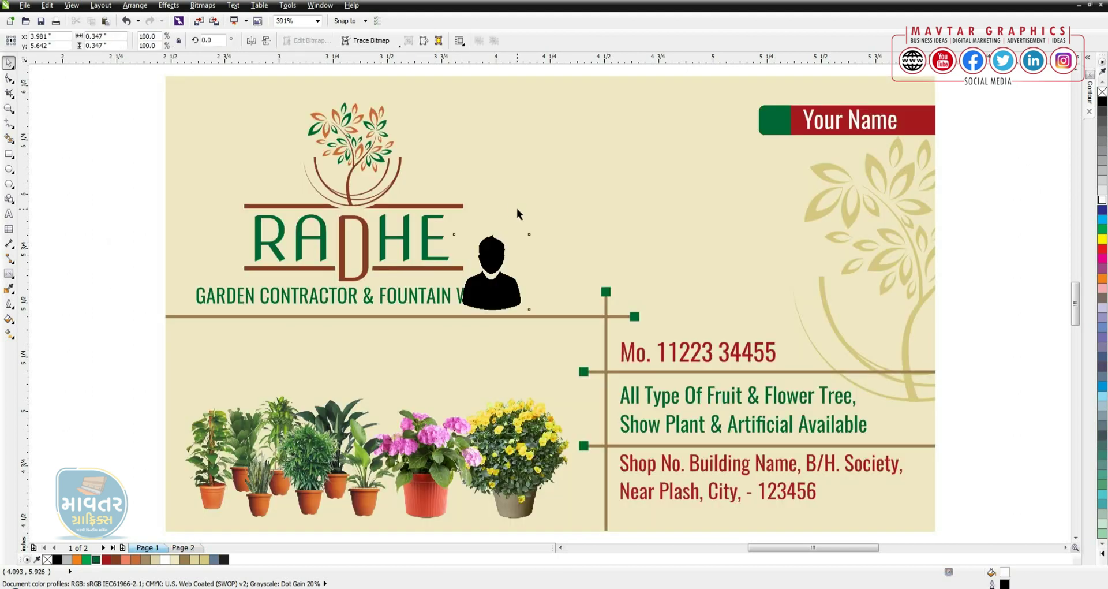
{"action": "left_click_drag", "start_coordinate": [491, 267], "coordinate": [666, 197]}
Logo-trace the icon, fill it white, ungroup it and shrink it onto the green end.
{"action": "right_click", "coordinate": [353, 43]}
{"action": "left_click", "coordinate": [355, 43]}
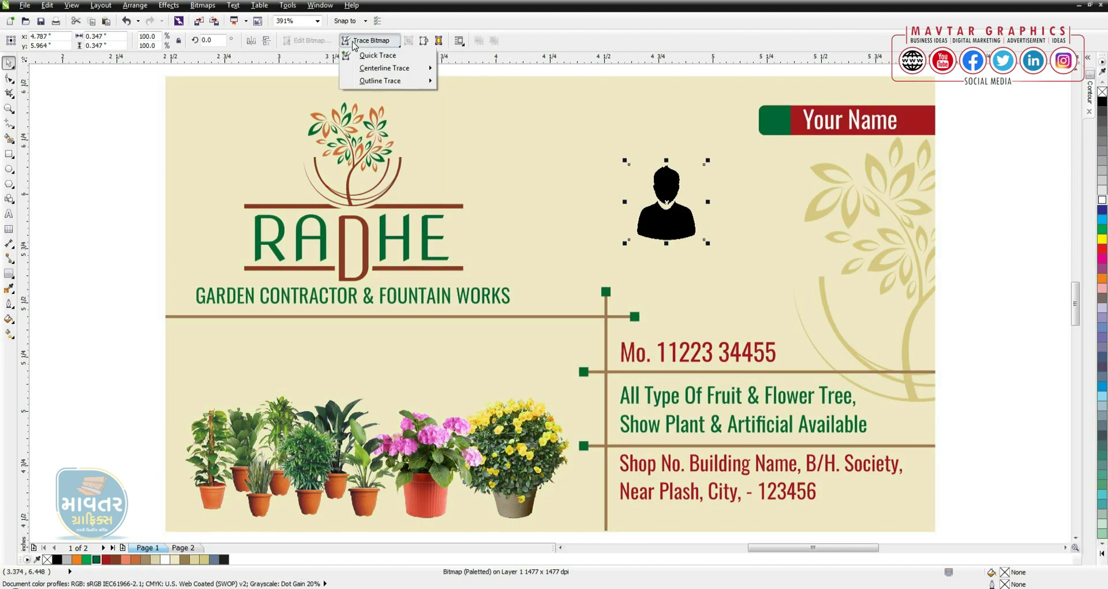
{"action": "mouse_move", "coordinate": [379, 81]}
{"action": "left_click", "coordinate": [462, 94]}
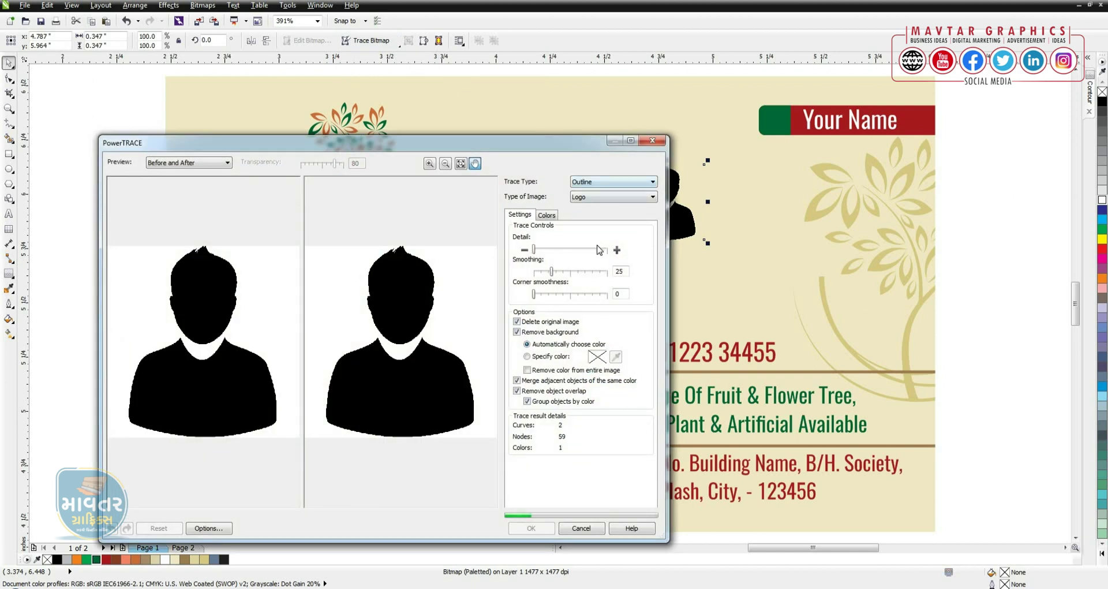
{"action": "left_click", "coordinate": [543, 526]}
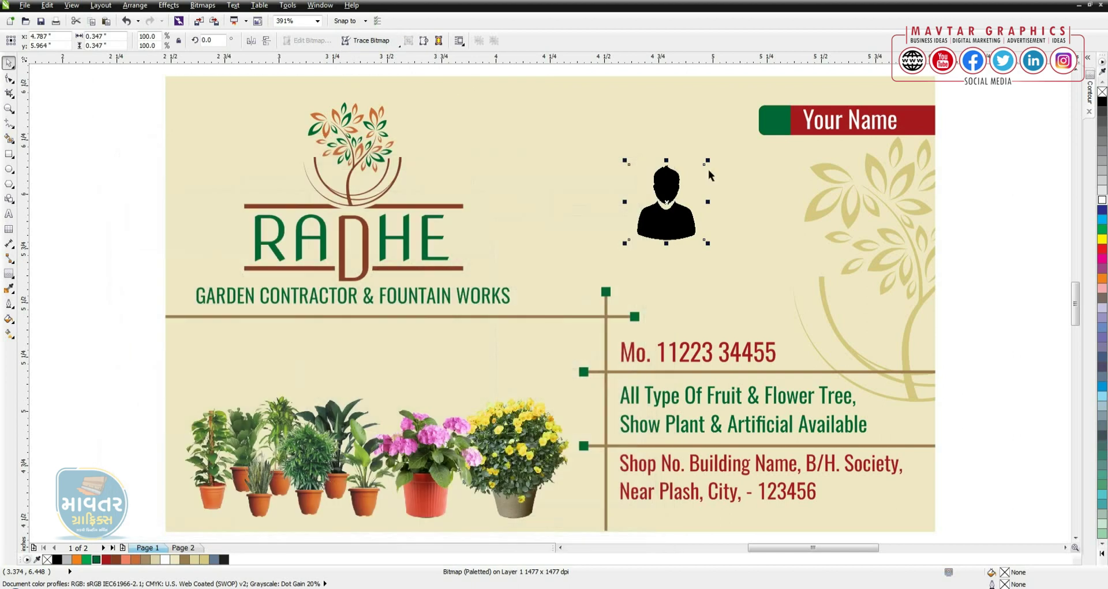
{"action": "left_click_drag", "start_coordinate": [666, 202], "coordinate": [725, 197]}
{"action": "left_click", "coordinate": [1102, 200]}
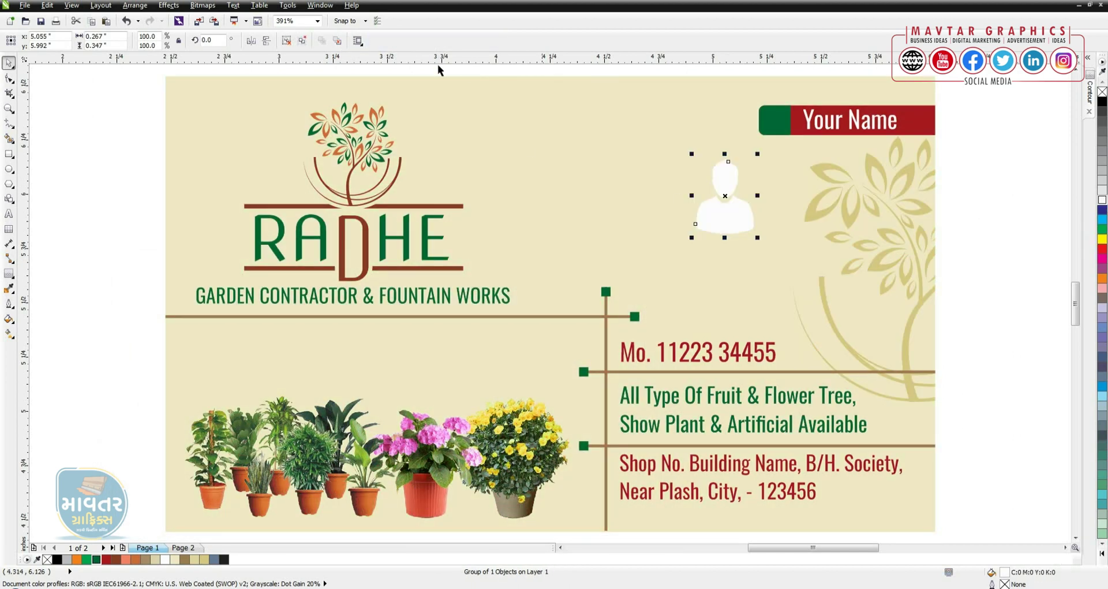
{"action": "left_click", "coordinate": [337, 42]}
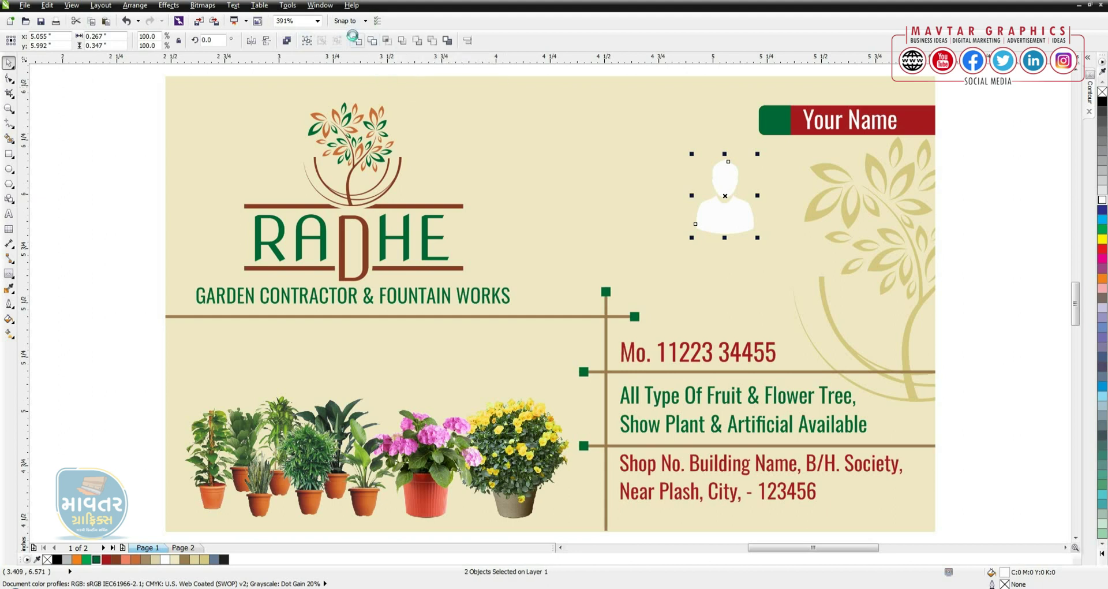
{"action": "mouse_move", "coordinate": [758, 154]}
{"action": "left_mouse_down"}
{"action": "mouse_move", "coordinate": [743, 173]}
{"action": "mouse_move", "coordinate": [767, 119]}
{"action": "left_mouse_up"}
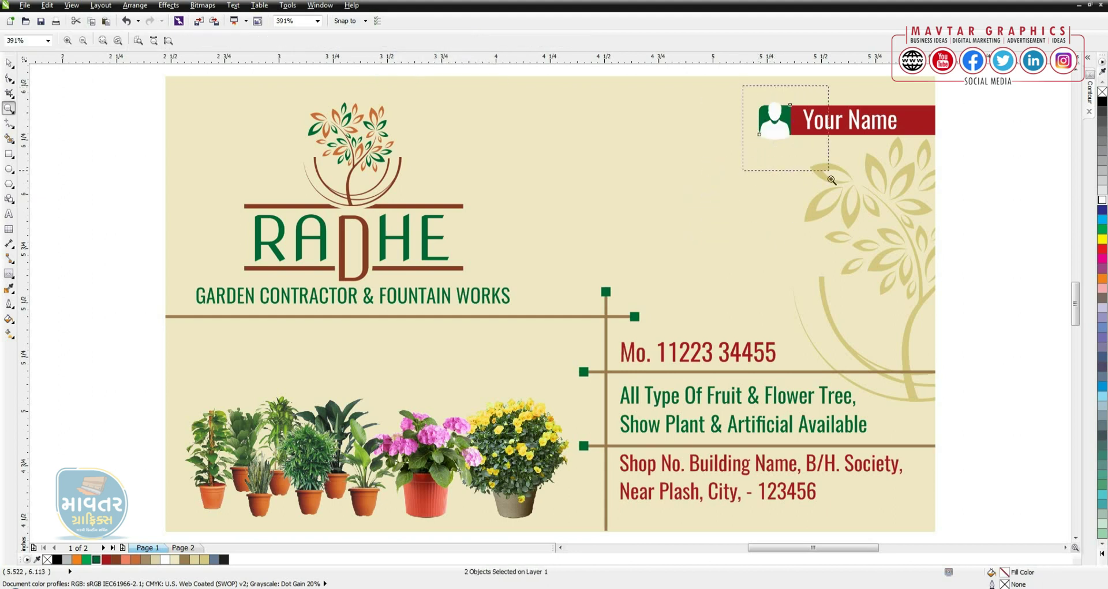
Widen the green box by pushing its right-edge nodes further right.
{"action": "scroll", "coordinate": [773, 118], "scroll_direction": "up", "scroll_amount": 4}
{"action": "left_click_drag", "start_coordinate": [514, 168], "coordinate": [514, 168]}
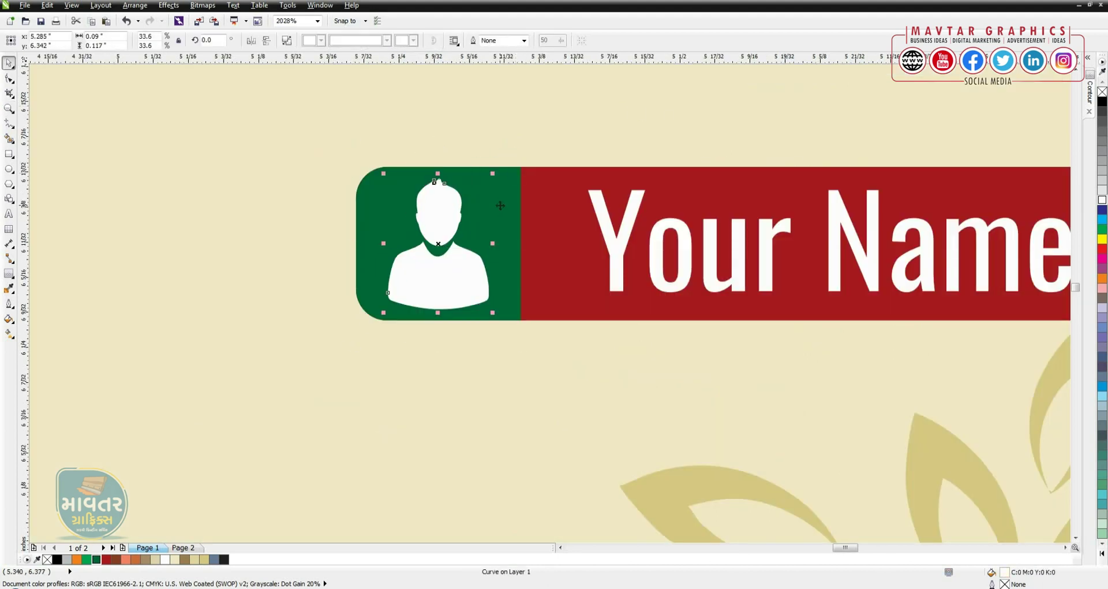
{"action": "left_click", "coordinate": [490, 182]}
{"action": "key", "text": "F10"}
{"action": "key", "text": "space"}
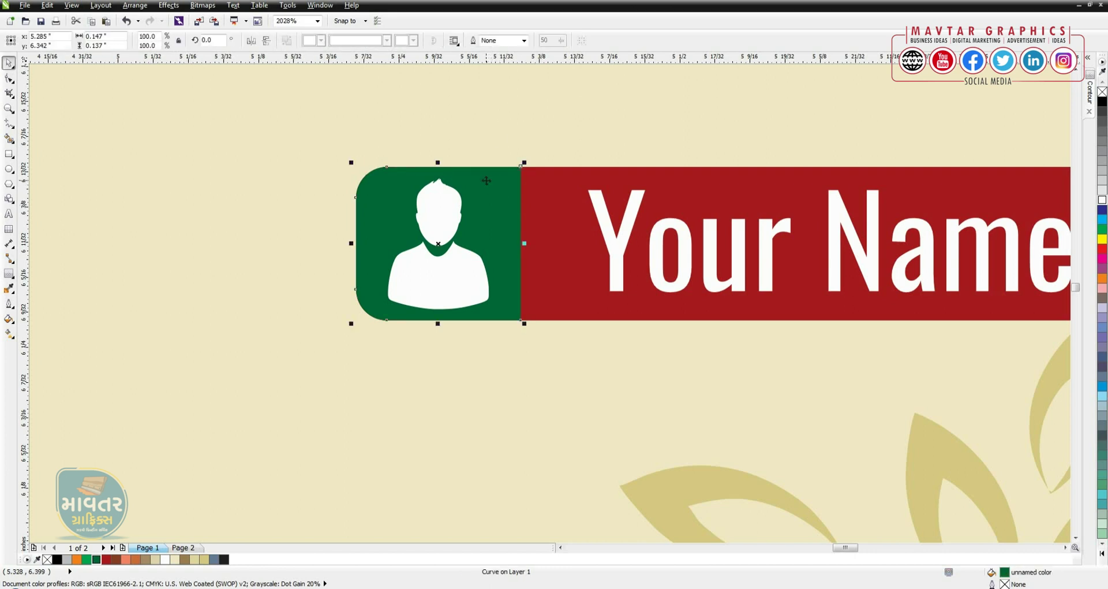
{"action": "left_click_drag", "start_coordinate": [494, 148], "coordinate": [545, 418]}
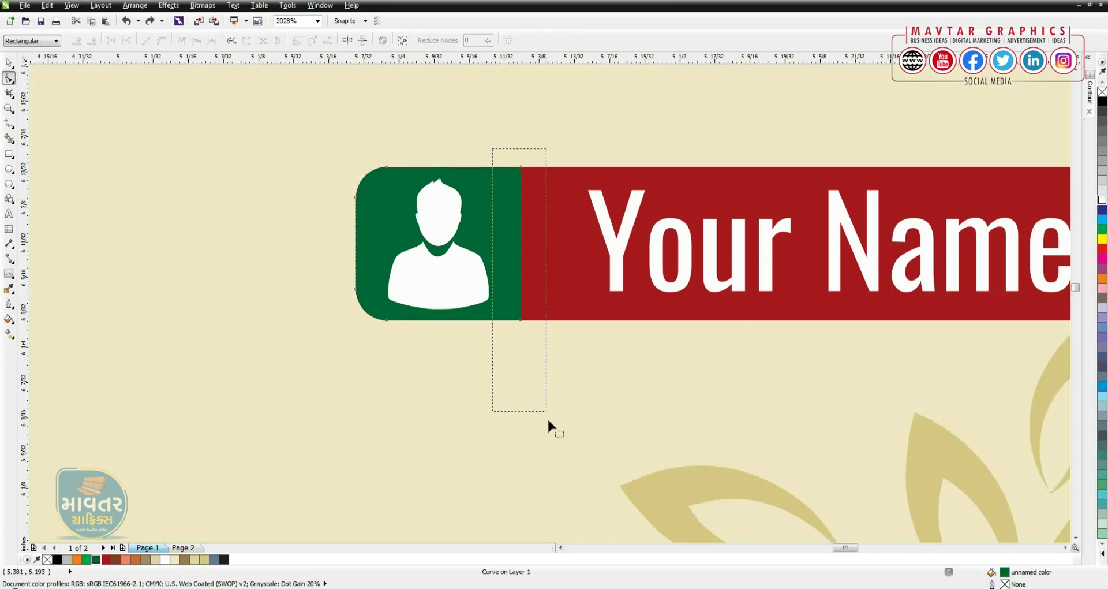
{"action": "key", "text": "Right"}
{"action": "key", "text": "Right"}
{"action": "key", "text": "space"}
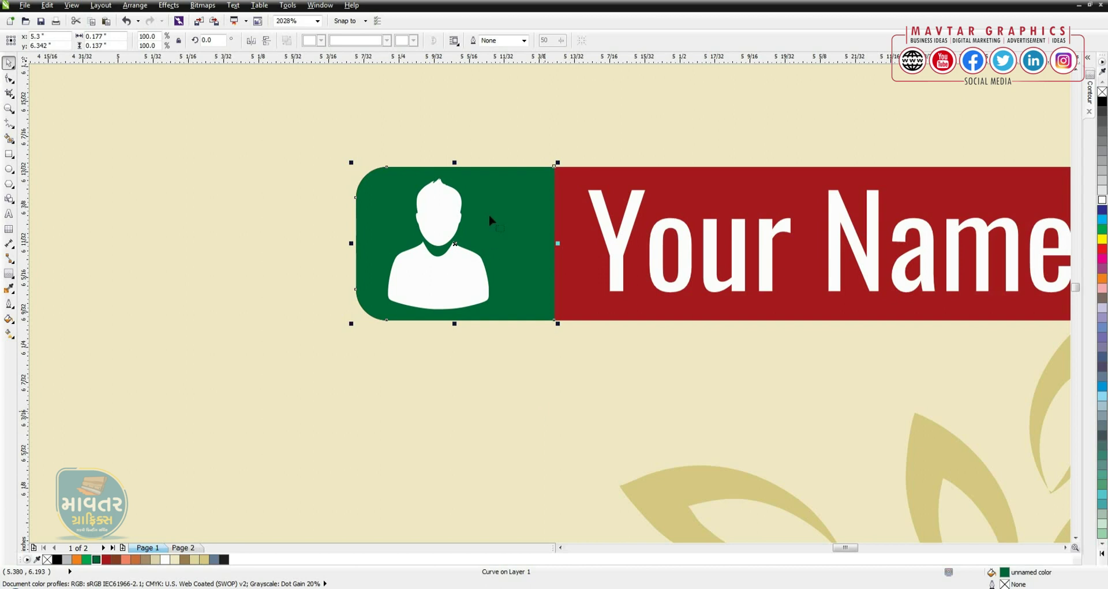
{"action": "key", "text": "F10"}
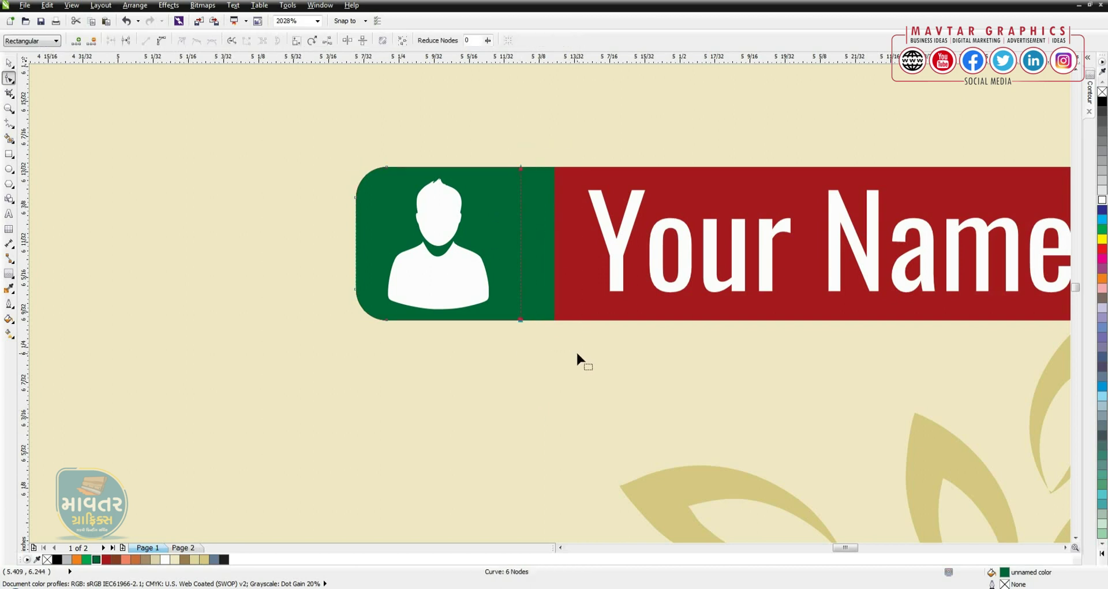
{"action": "key", "text": "space"}
Duplicate the green box and trim the copy into a thin white divider strip.
{"action": "key", "text": "ctrl+Page_Down"}
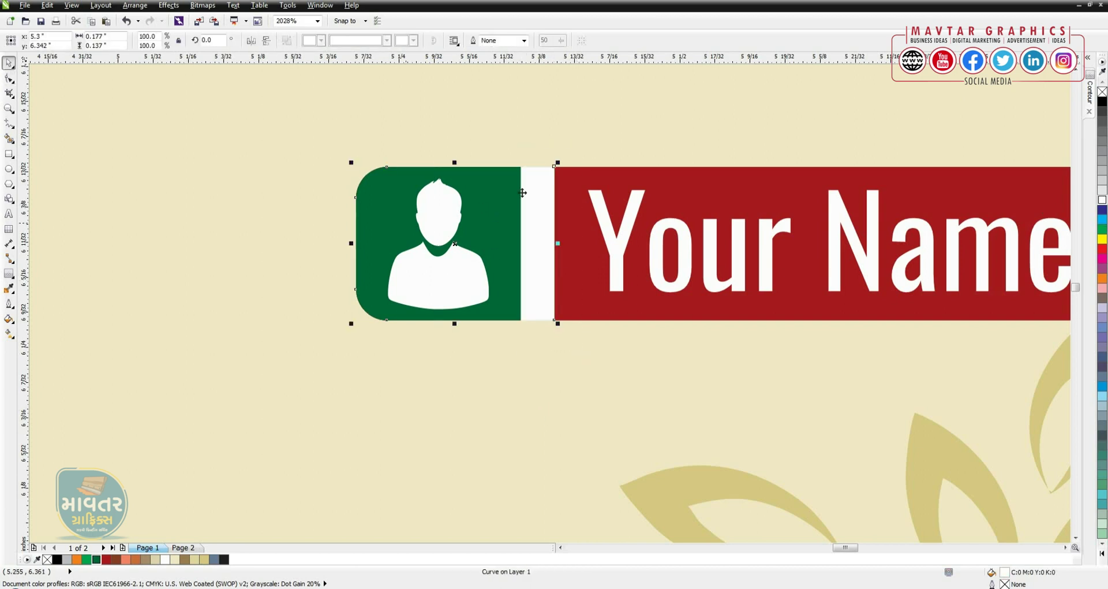
{"action": "key", "text": "F10"}
{"action": "left_click_drag", "start_coordinate": [477, 126], "coordinate": [534, 369]}
{"action": "key", "text": "space"}
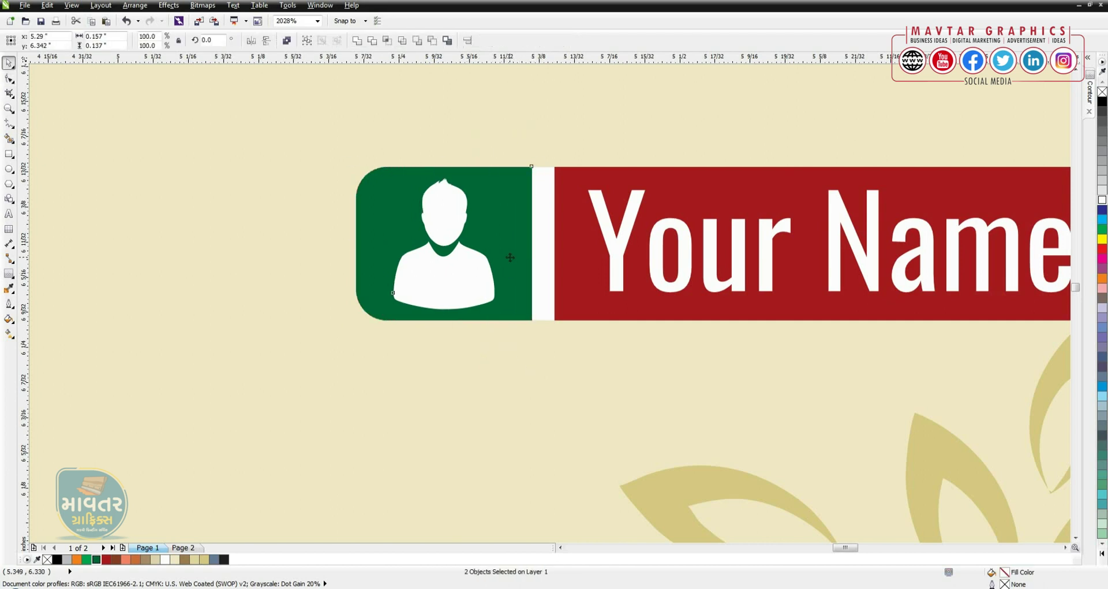
{"action": "key", "text": "shift+F4"}
{"action": "key", "text": "Escape"}
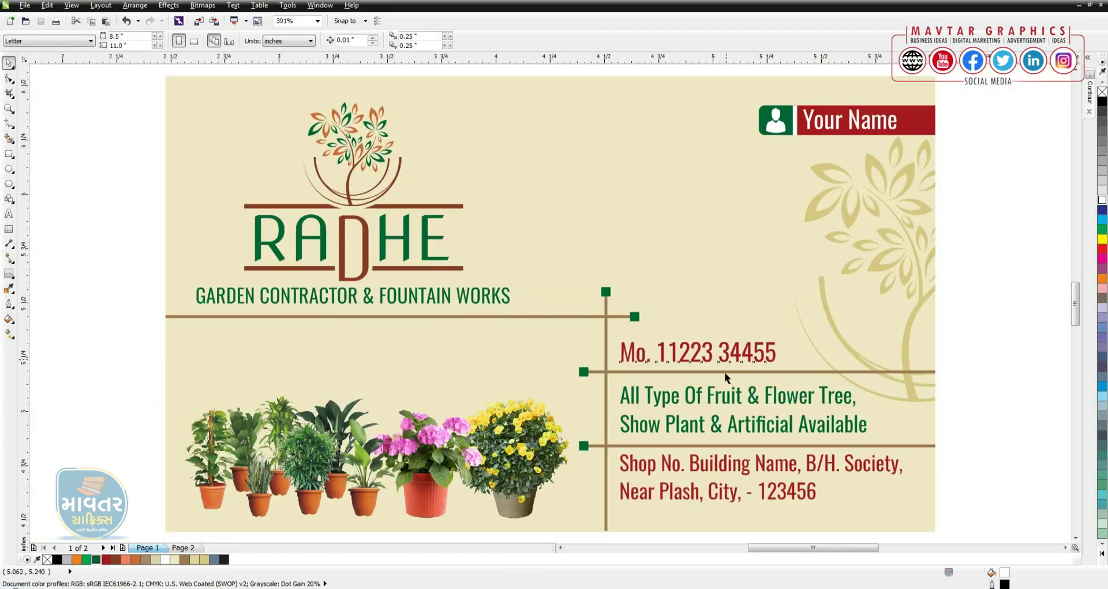
Left-align the phone number, description and address text objects.
{"action": "left_click", "coordinate": [724, 372]}
{"action": "key", "text": "l"}
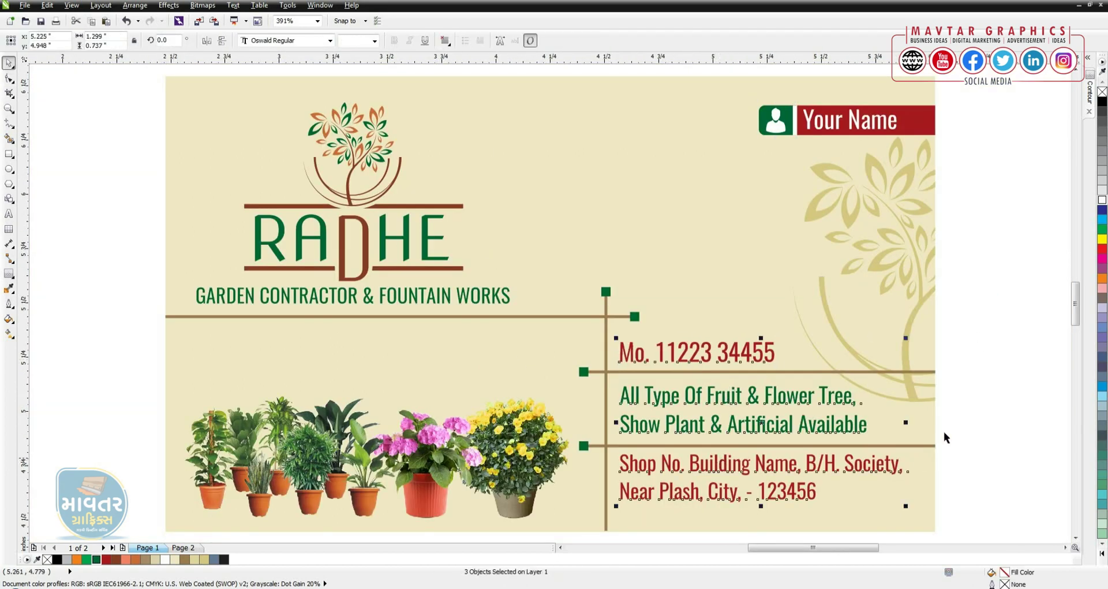